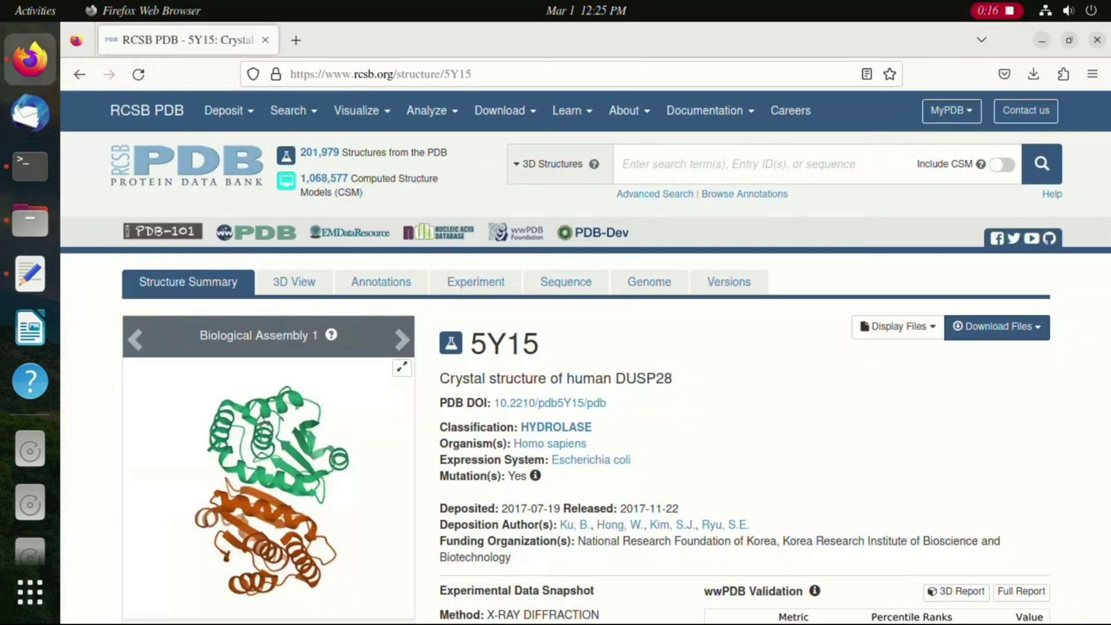
Step: Download the 5Y15 structure in PDB format, and check the dusp28 project folder in Files before returning to Firefox
{"action": "left_click", "coordinate": [997, 327]}
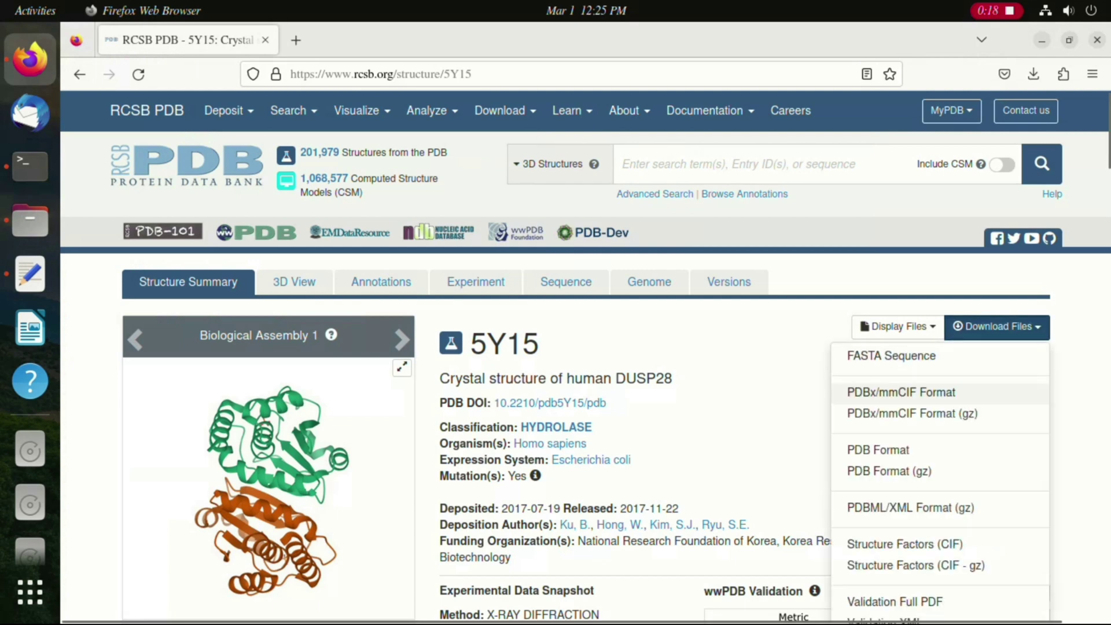
{"action": "left_click", "coordinate": [878, 450]}
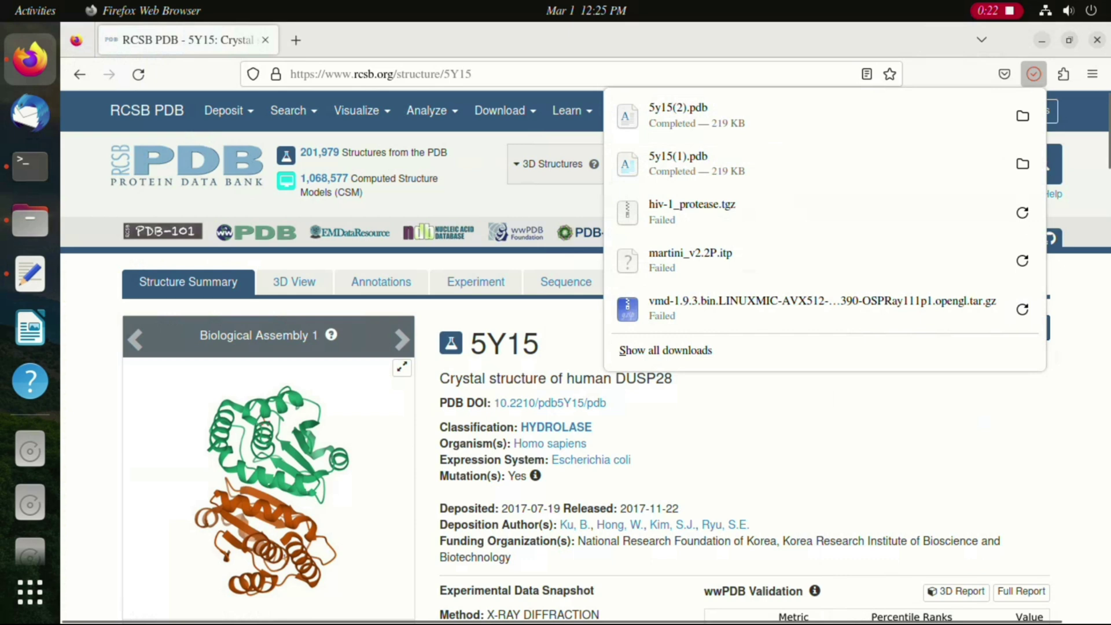
{"action": "left_click", "coordinate": [30, 220]}
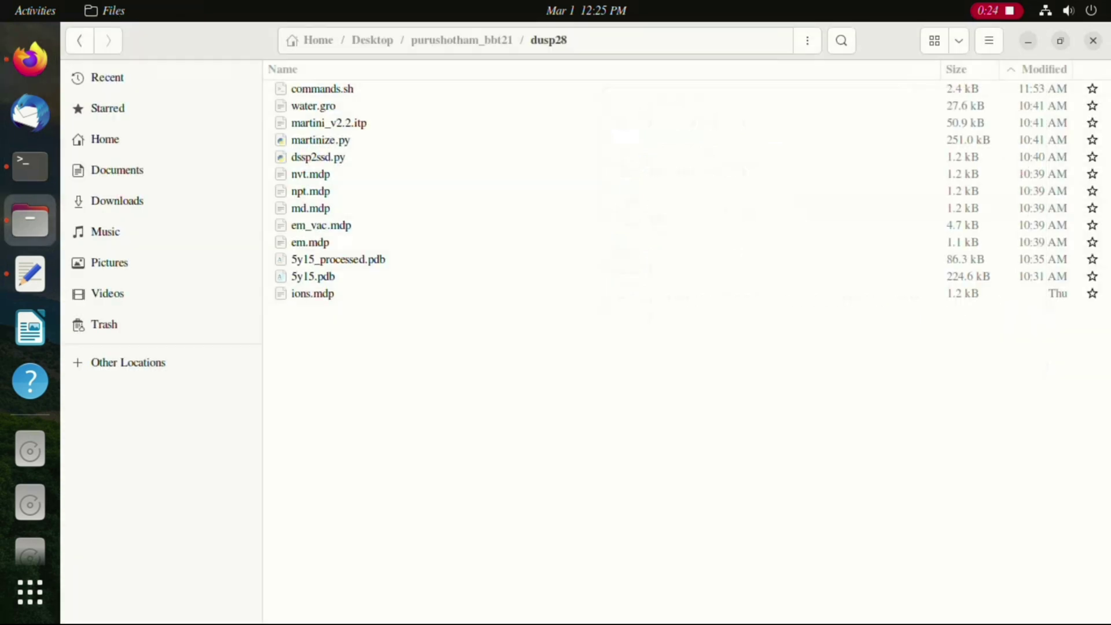
{"action": "left_click", "coordinate": [31, 58]}
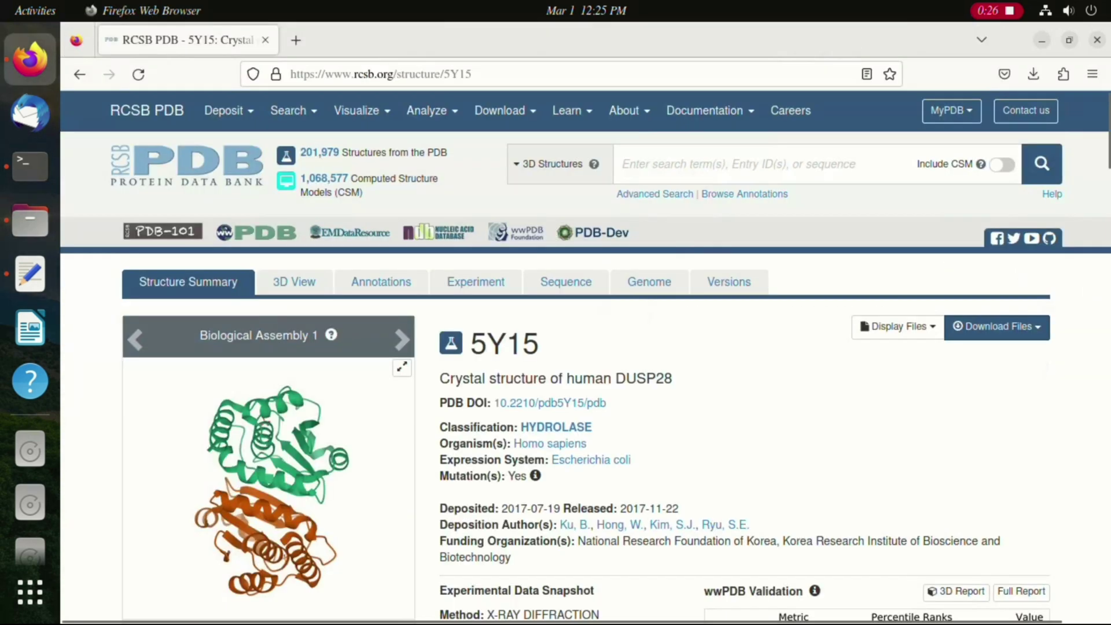
Step: Open the Google Drive link for the preprocessed PDB from prtocol_cg.txt in Text Editor and download 5y15_processed.pdb, closing its browser tab
{"action": "left_click", "coordinate": [30, 273]}
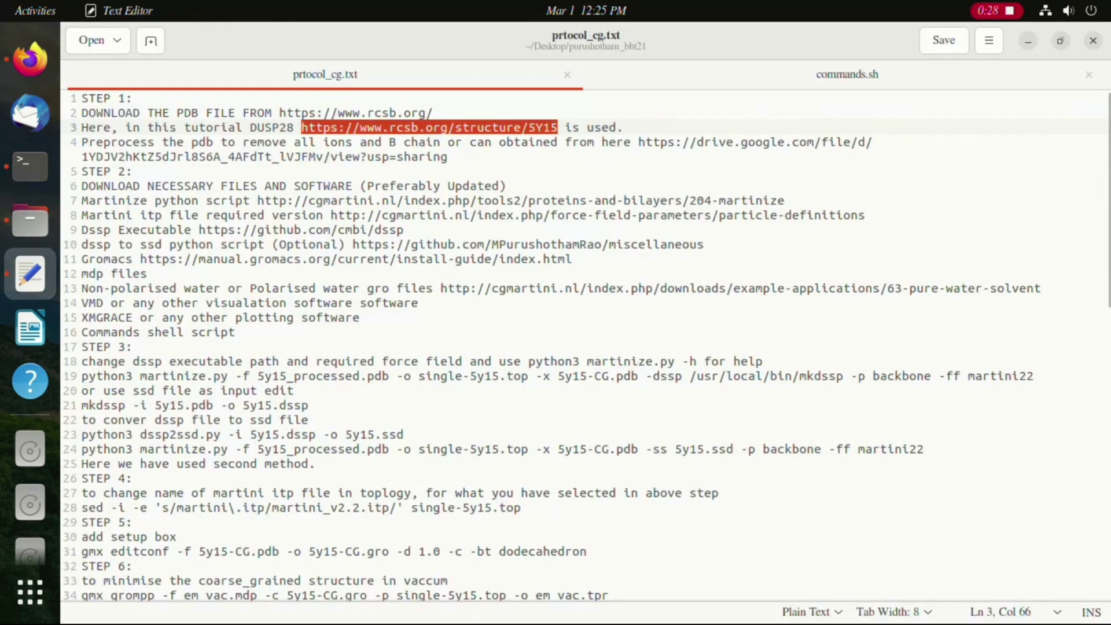
{"action": "left_click", "coordinate": [448, 156]}
{"action": "left_click_drag", "start_coordinate": [639, 142], "coordinate": [449, 156]}
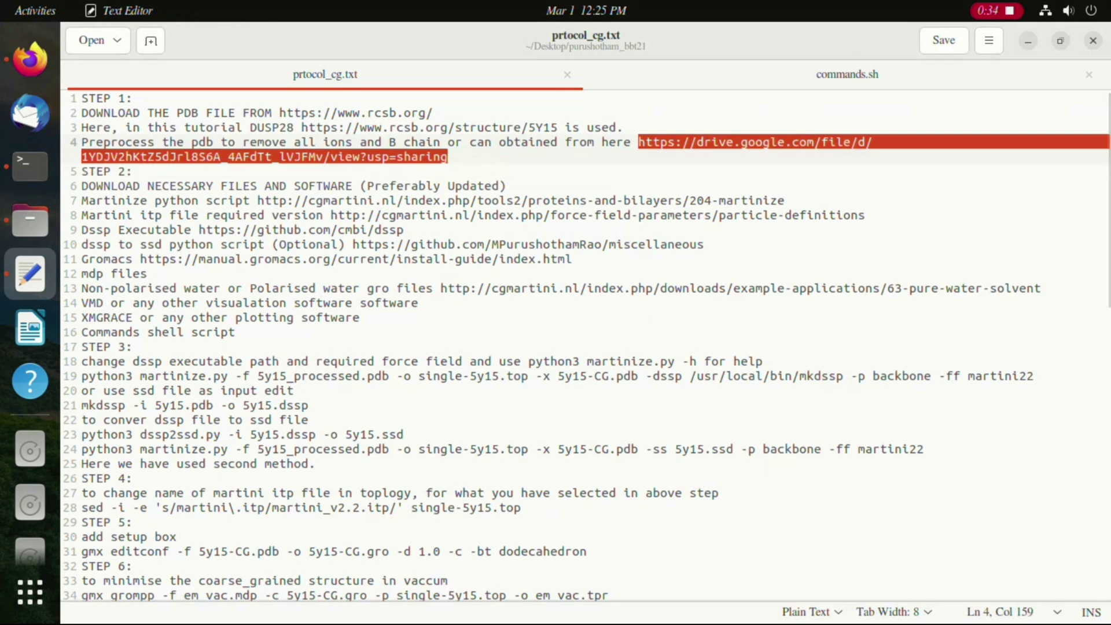
{"action": "key", "text": "Right"}
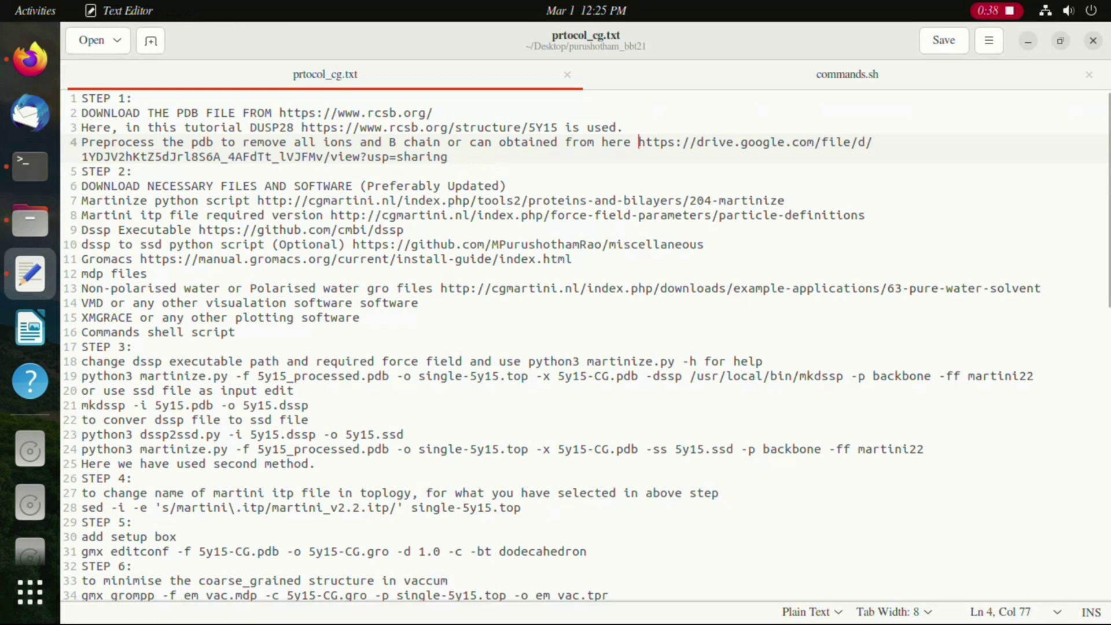
{"action": "left_click_drag", "start_coordinate": [640, 142], "coordinate": [449, 156]}
{"action": "right_click", "coordinate": [452, 161]}
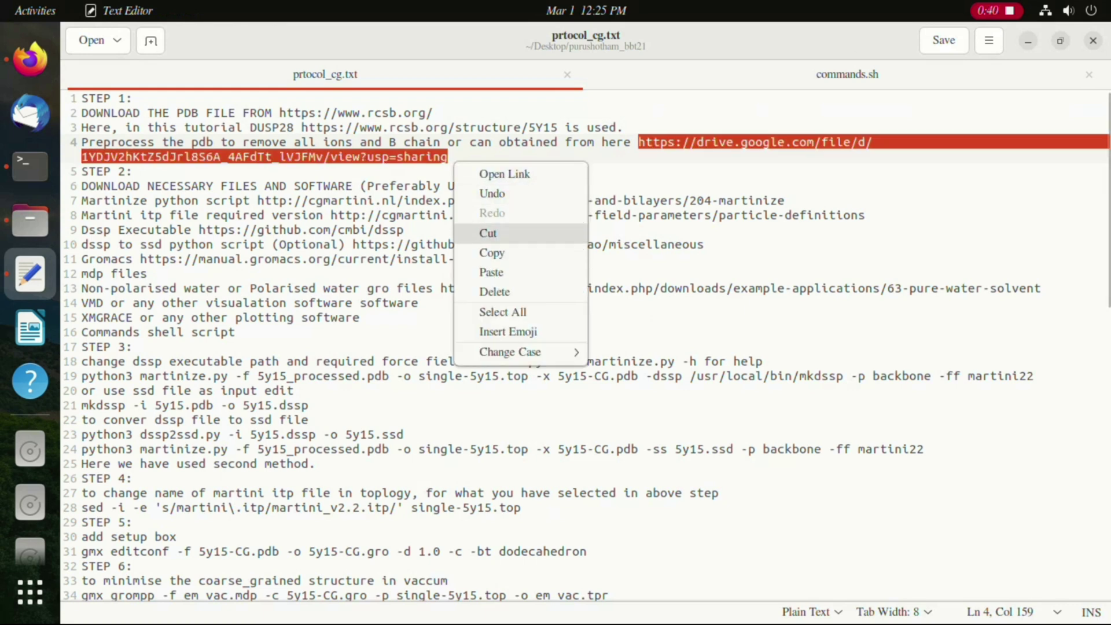
{"action": "left_click", "coordinate": [509, 176]}
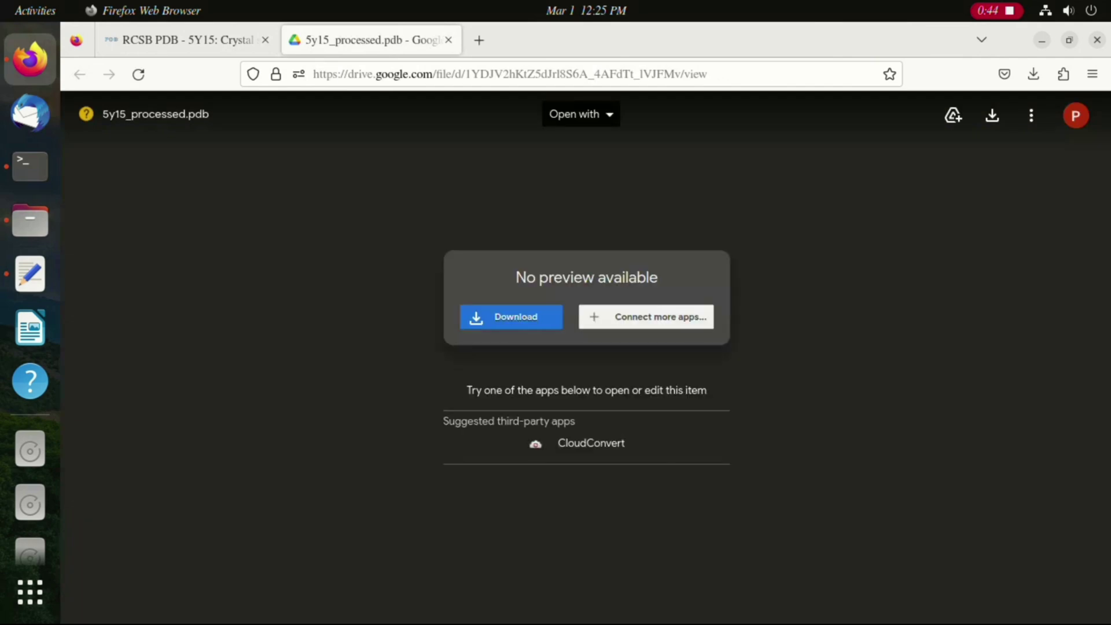
{"action": "left_click", "coordinate": [510, 317]}
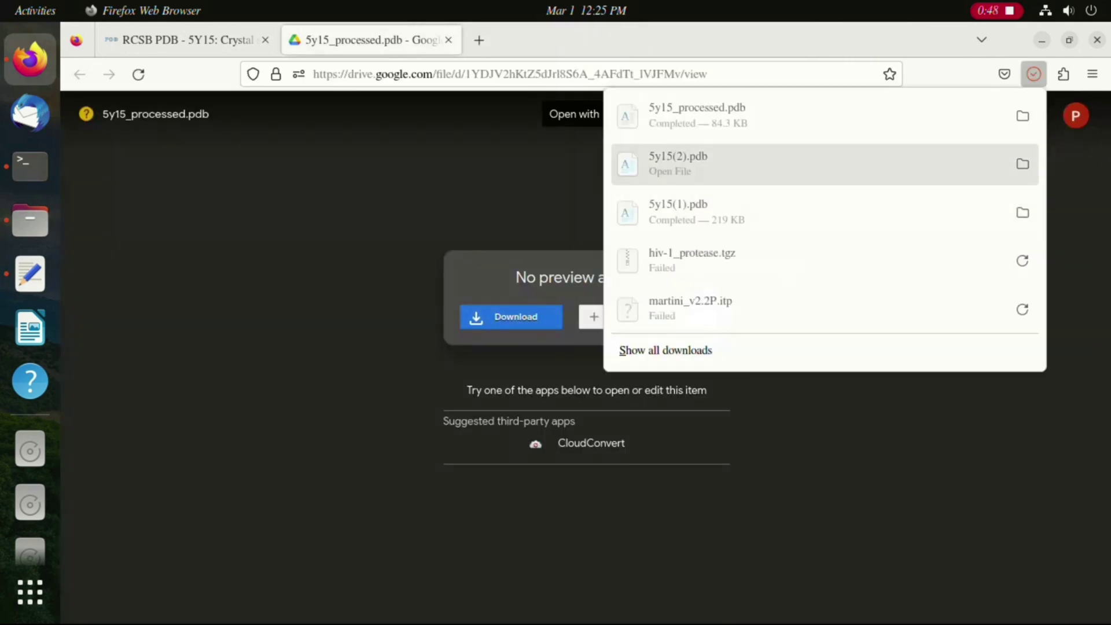
{"action": "left_click", "coordinate": [448, 40]}
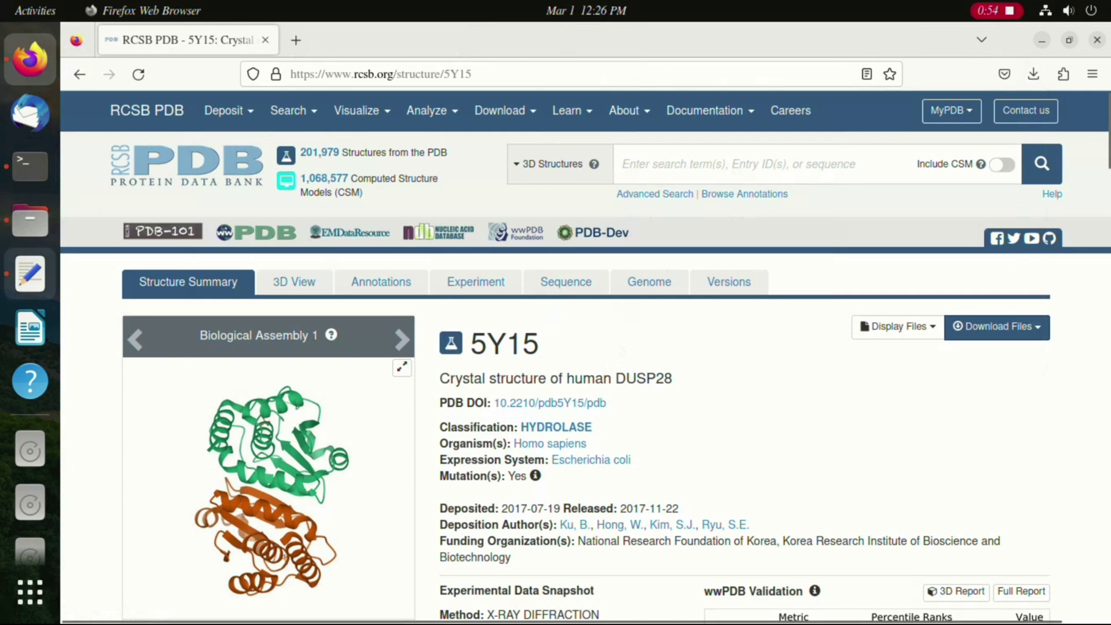
Step: Copy the Martinize python script link from prtocol_cg.txt in Text Editor and open it in a new Firefox tab
{"action": "left_click", "coordinate": [30, 273]}
{"action": "left_click", "coordinate": [256, 185]}
{"action": "left_click_drag", "start_coordinate": [82, 186], "coordinate": [785, 200]}
{"action": "key", "text": "ctrl+c"}
{"action": "left_click", "coordinate": [246, 200]}
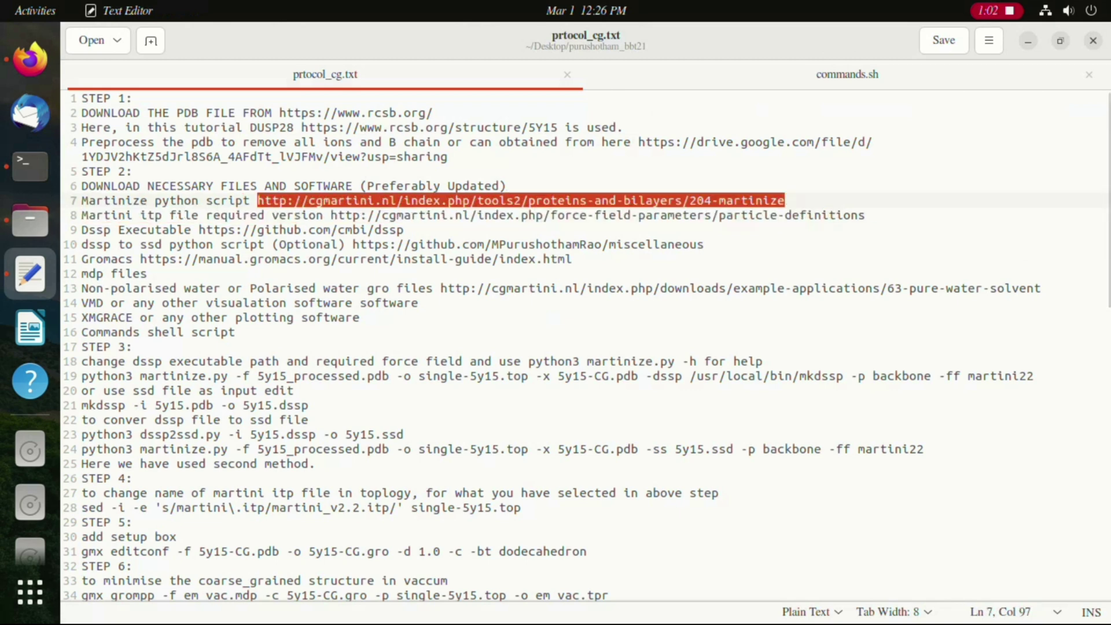
{"action": "left_click", "coordinate": [30, 59]}
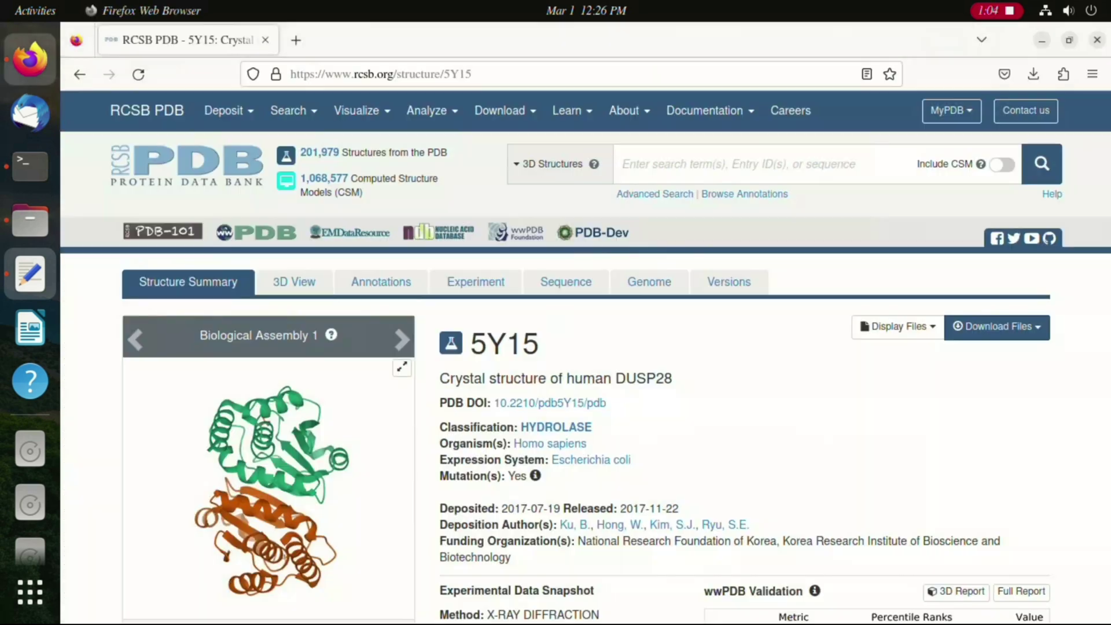
{"action": "key", "text": "ctrl+t"}
{"action": "key", "text": "ctrl+v"}
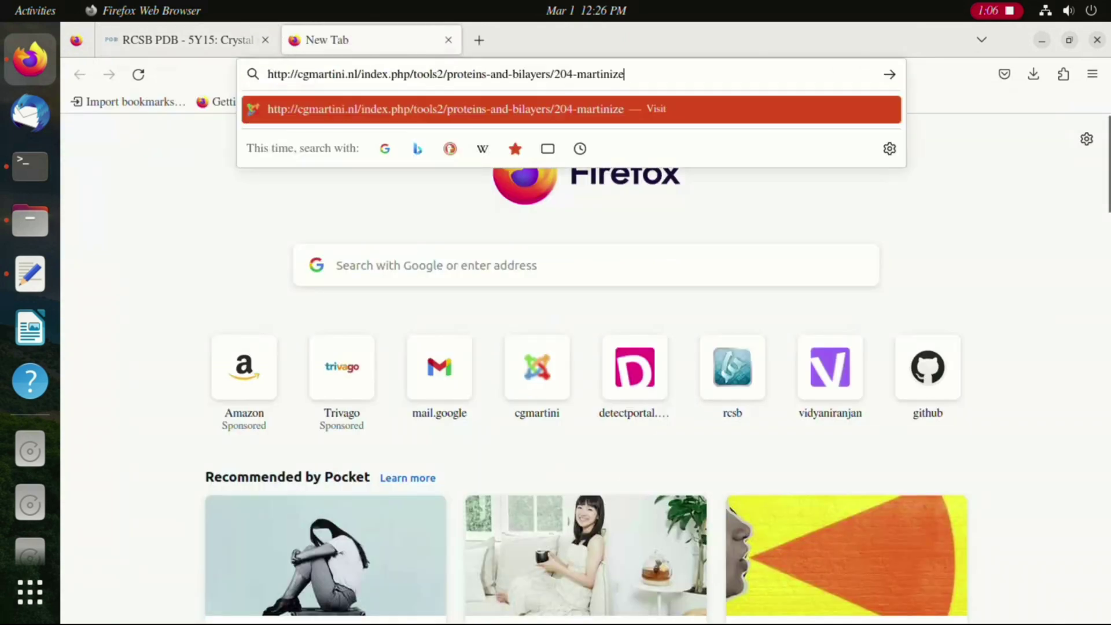
{"action": "key", "text": "Return"}
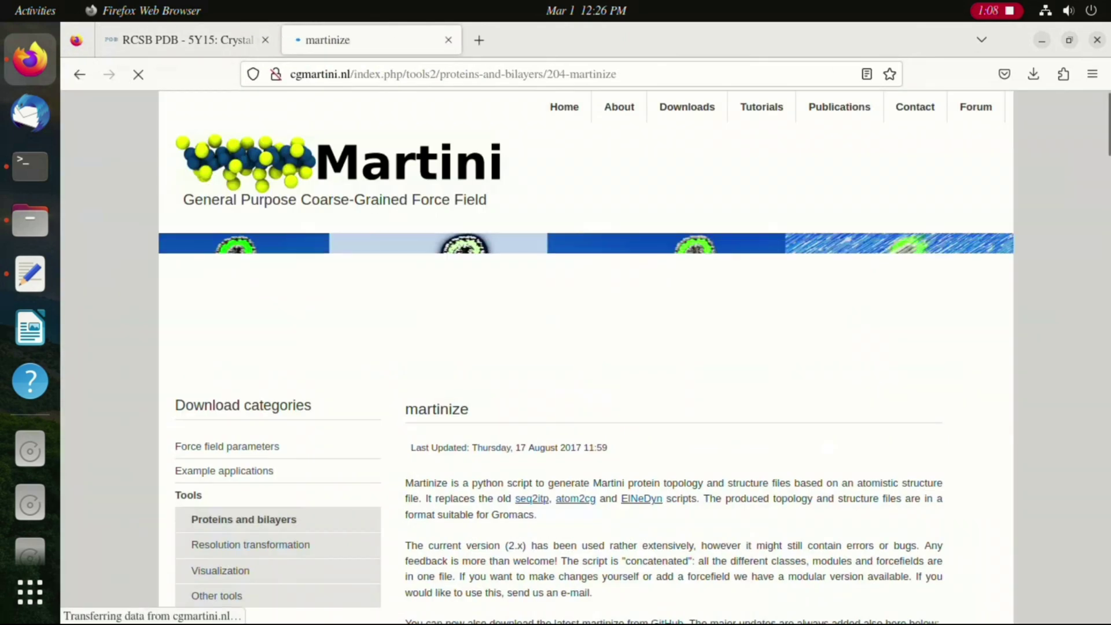
Step: Download the first martinize.py script listed for version 2.6, May 12 2016
{"action": "scroll", "coordinate": [433, 362], "scroll_direction": "down", "scroll_amount": 6}
{"action": "scroll", "coordinate": [433, 362], "scroll_direction": "down", "scroll_amount": 3}
{"action": "scroll", "coordinate": [433, 278], "scroll_direction": "up", "scroll_amount": 2}
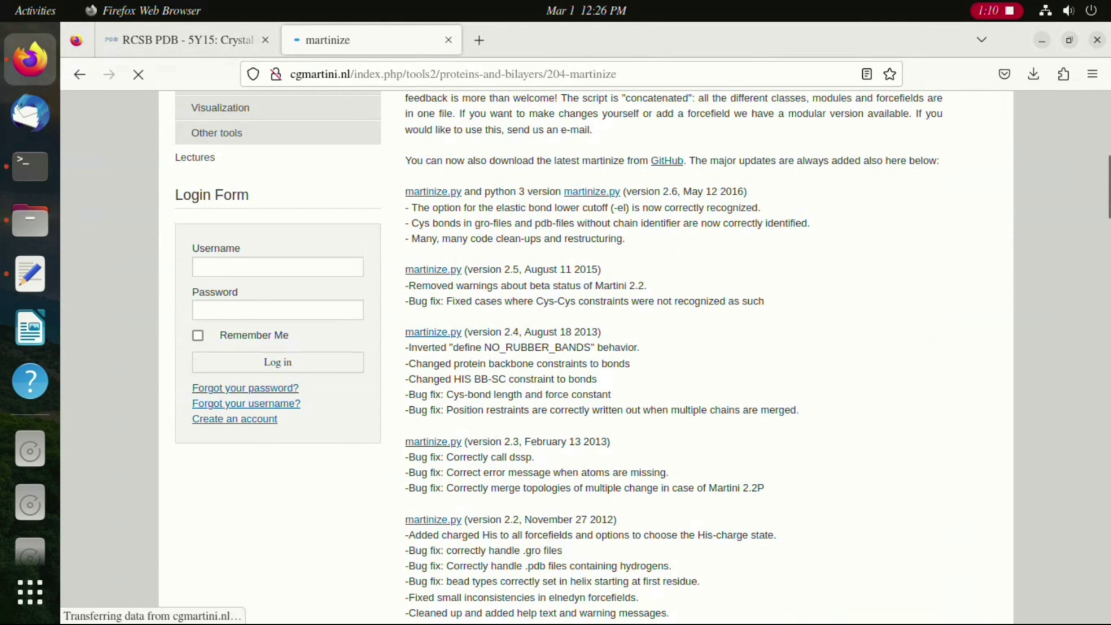
{"action": "left_click", "coordinate": [433, 191]}
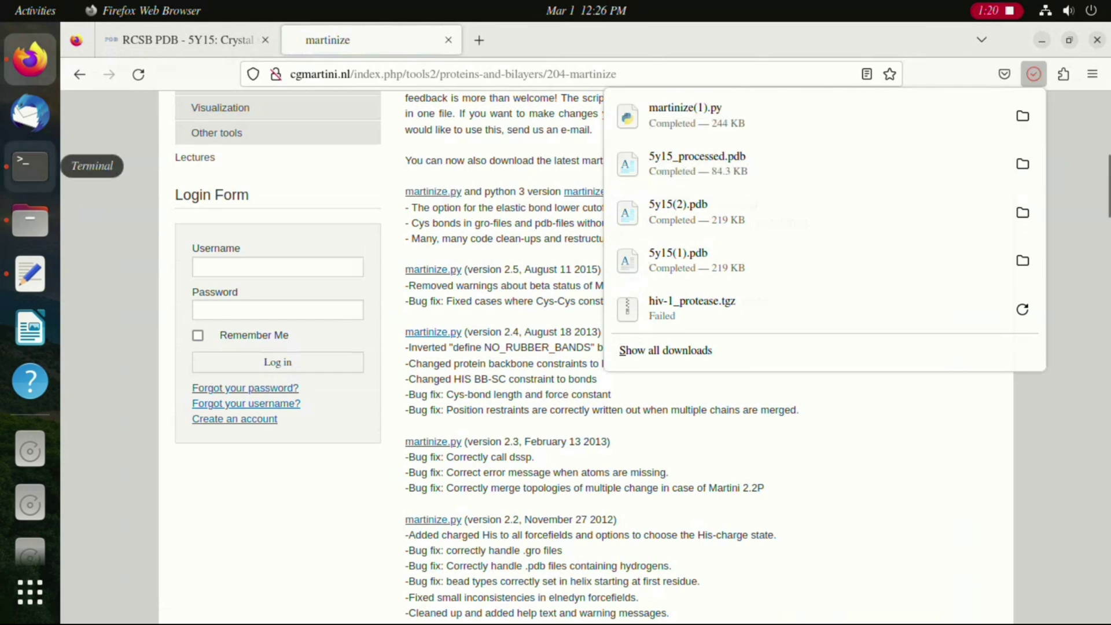
Step: Copy the Martini particle-definitions link from prtocol_cg.txt in Text Editor and open it in a new Firefox tab
{"action": "left_click", "coordinate": [30, 274]}
{"action": "left_click", "coordinate": [360, 201]}
{"action": "left_click_drag", "start_coordinate": [330, 215], "coordinate": [865, 214]}
{"action": "key", "text": "ctrl+c"}
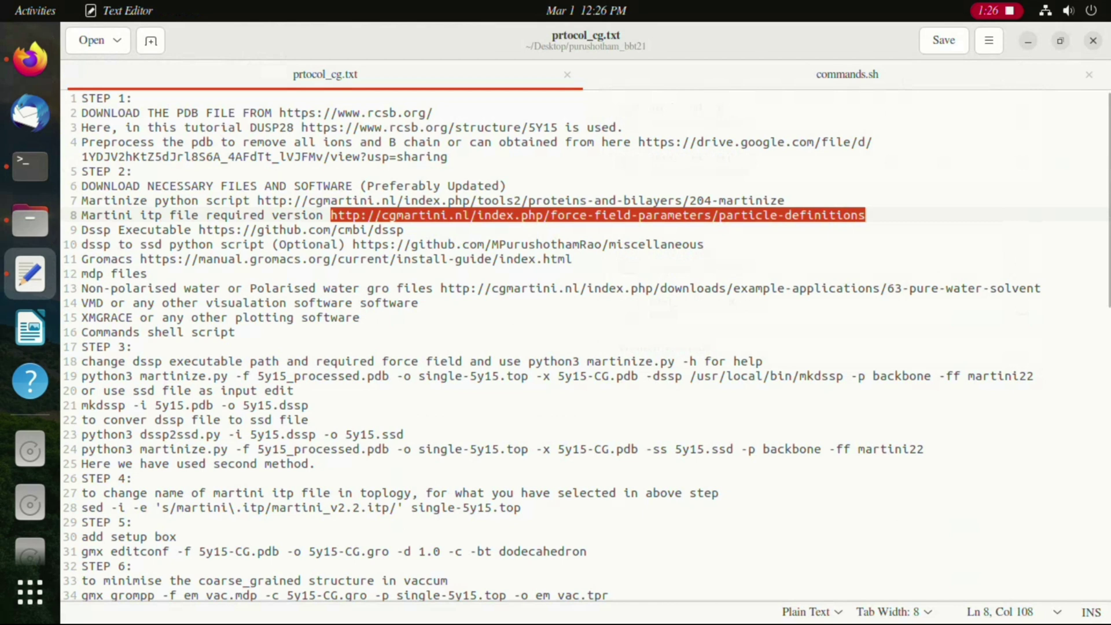
{"action": "left_click", "coordinate": [30, 60]}
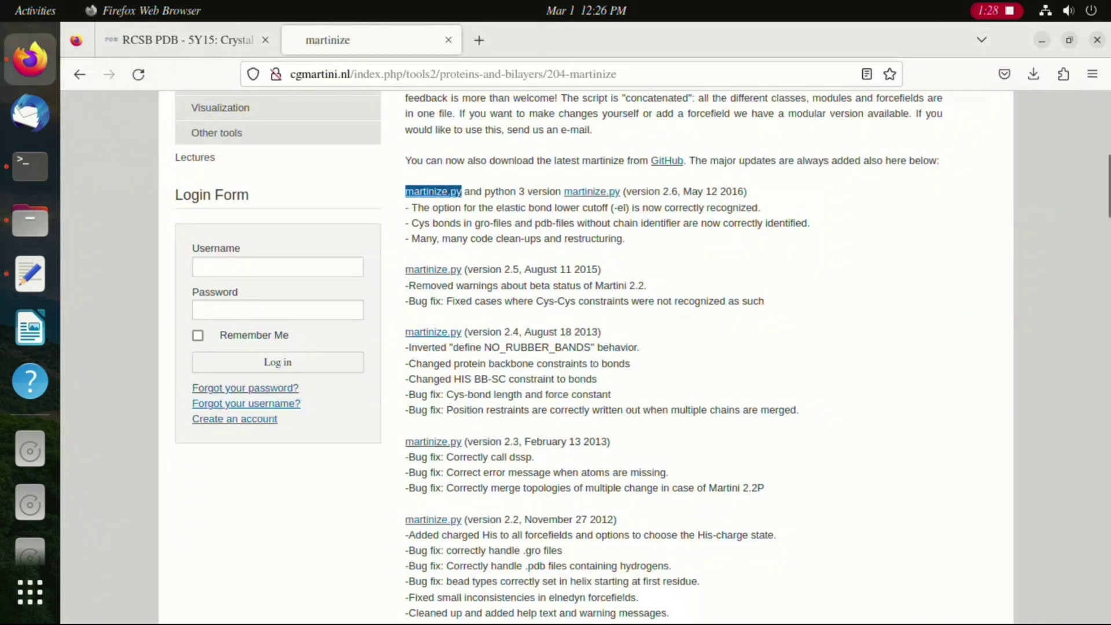
{"action": "key", "text": "ctrl+t"}
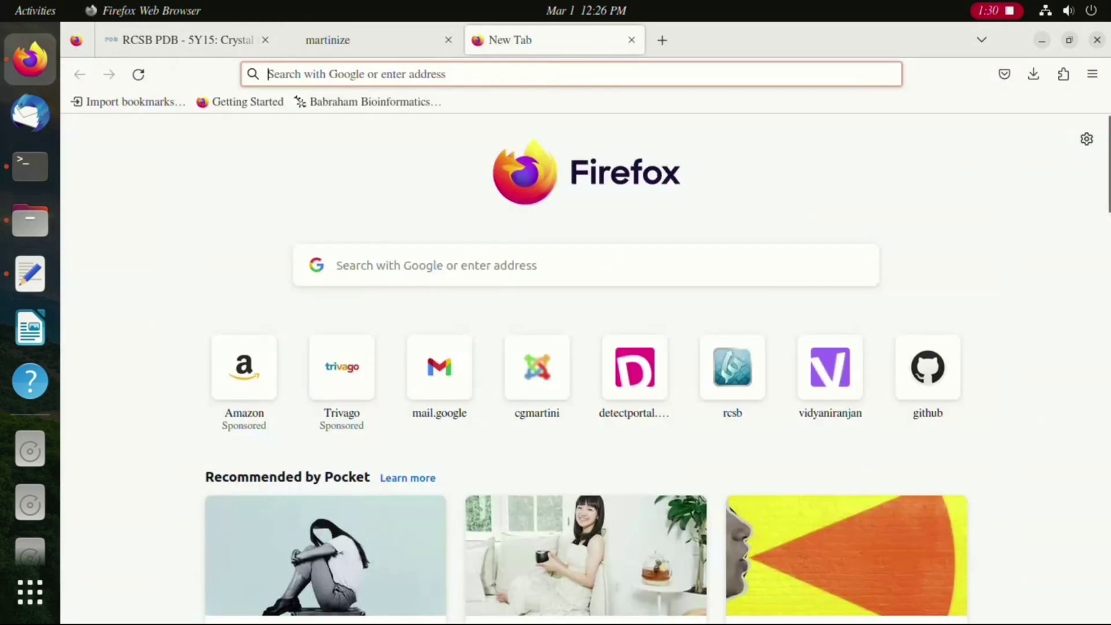
{"action": "key", "text": "ctrl+v"}
{"action": "key", "text": "Return"}
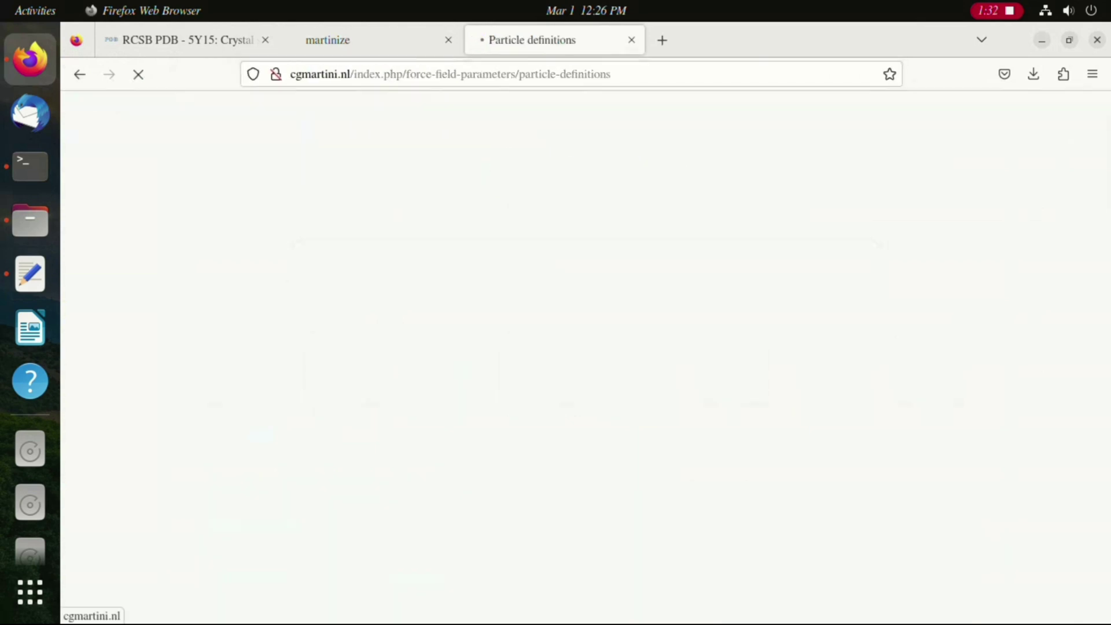
Step: Download martini_v2.2.itp from the Martini 2 section and dismiss the downloads list
{"action": "scroll", "coordinate": [642, 359], "scroll_direction": "down", "scroll_amount": 8}
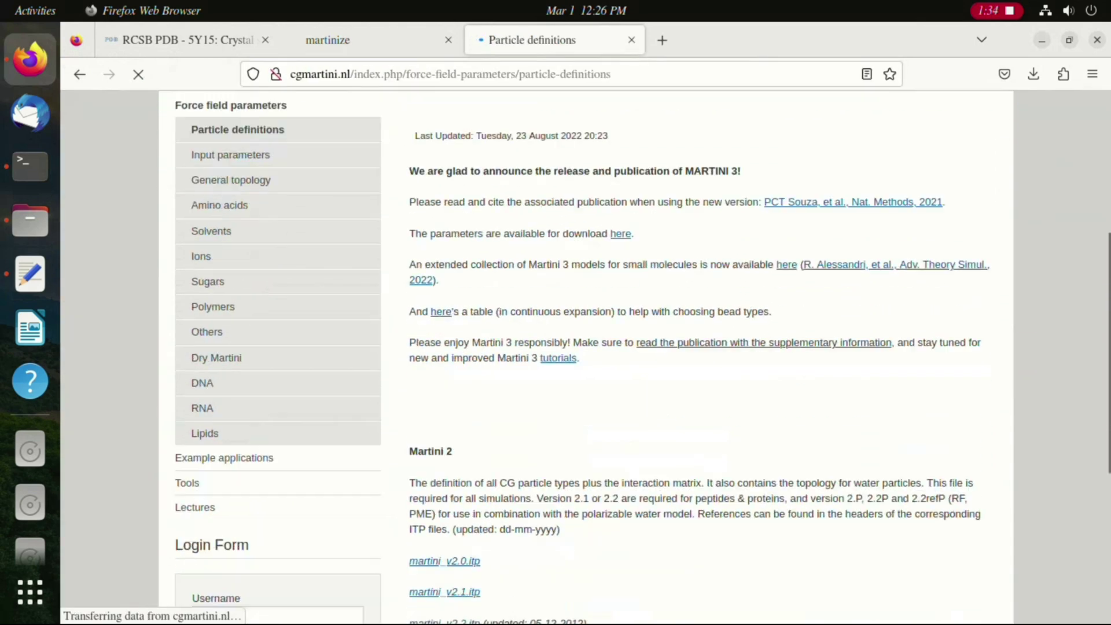
{"action": "scroll", "coordinate": [445, 405], "scroll_direction": "down", "scroll_amount": 1}
{"action": "left_click", "coordinate": [445, 442]}
{"action": "left_click", "coordinate": [445, 441]}
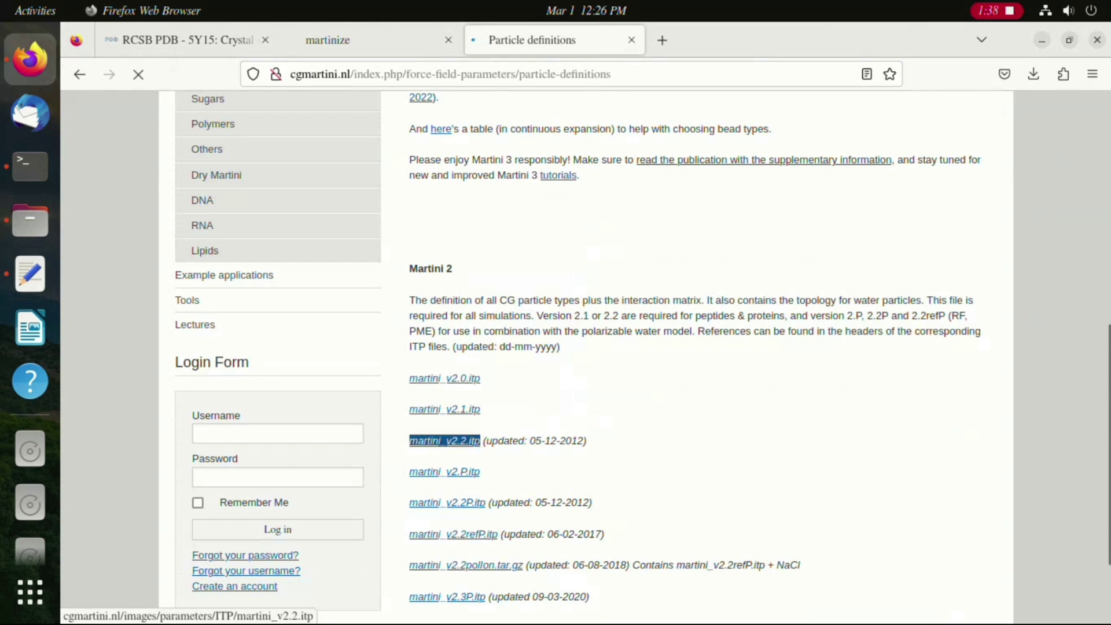
{"action": "scroll", "coordinate": [445, 441], "scroll_direction": "down", "scroll_amount": 4}
{"action": "left_click", "coordinate": [445, 323]}
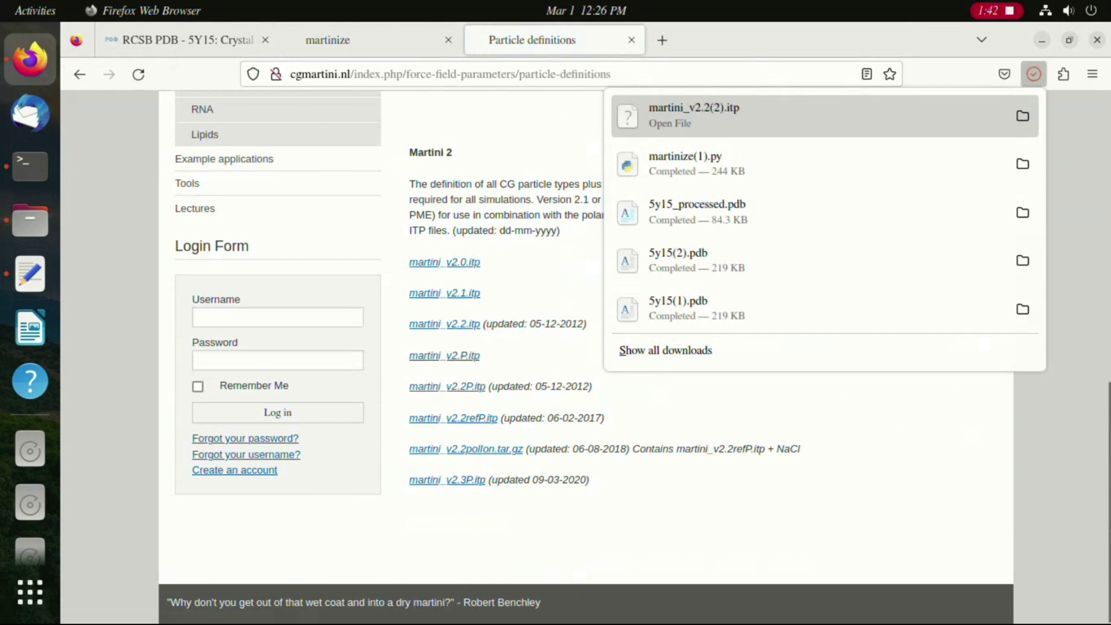
{"action": "key", "text": "Escape"}
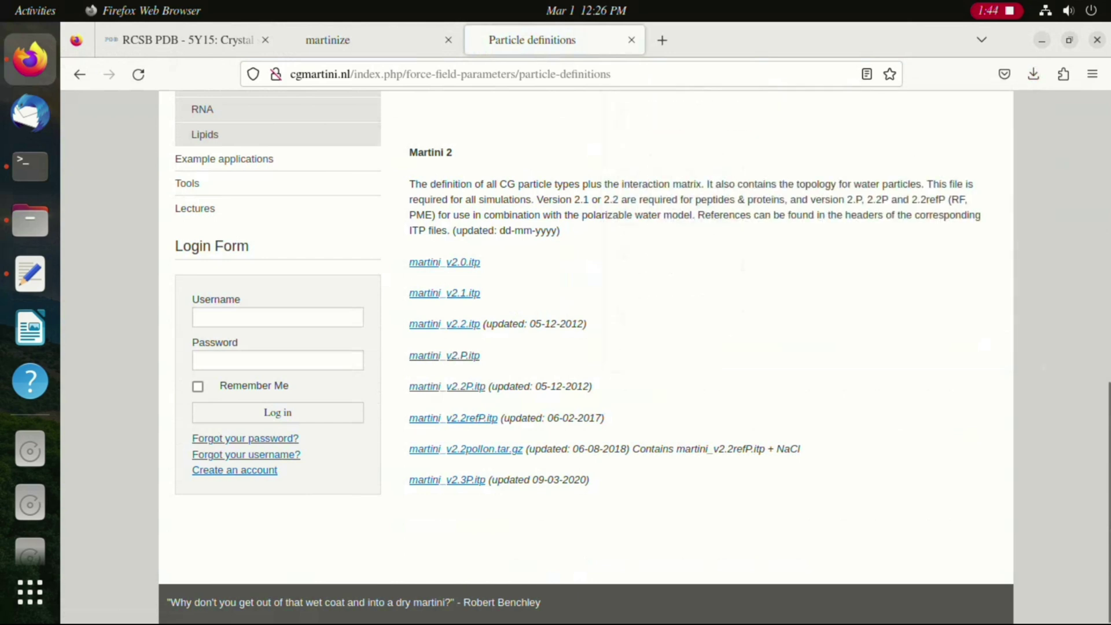
{"action": "left_click", "coordinate": [30, 274]}
{"action": "left_click", "coordinate": [178, 230]}
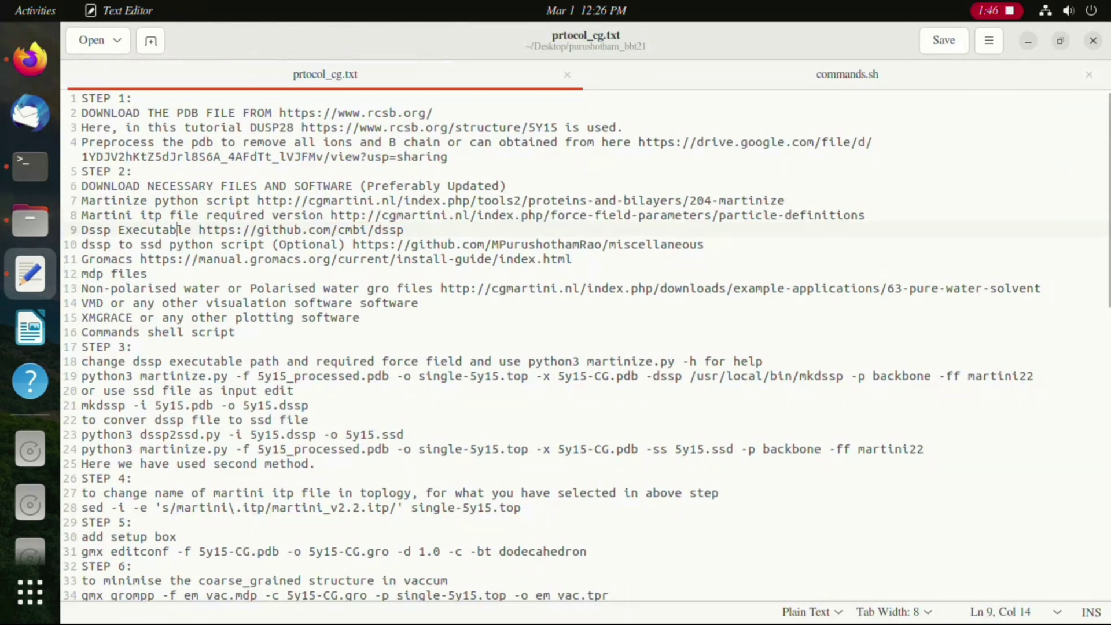
{"action": "left_click_drag", "start_coordinate": [199, 230], "coordinate": [403, 230]}
{"action": "key", "text": "ctrl+c"}
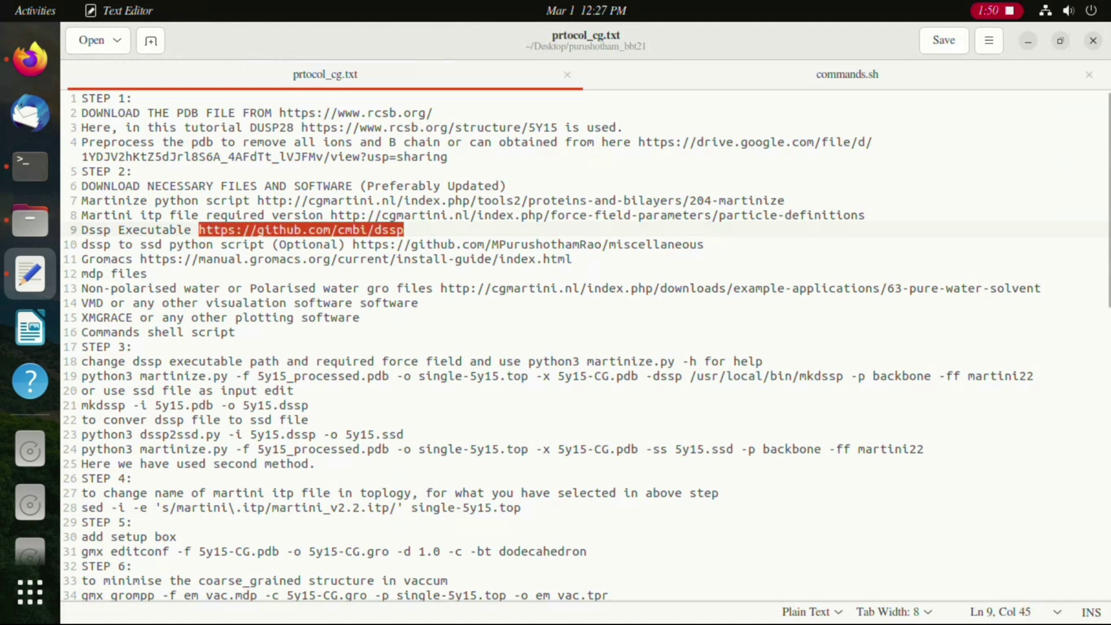
{"action": "left_click", "coordinate": [30, 59]}
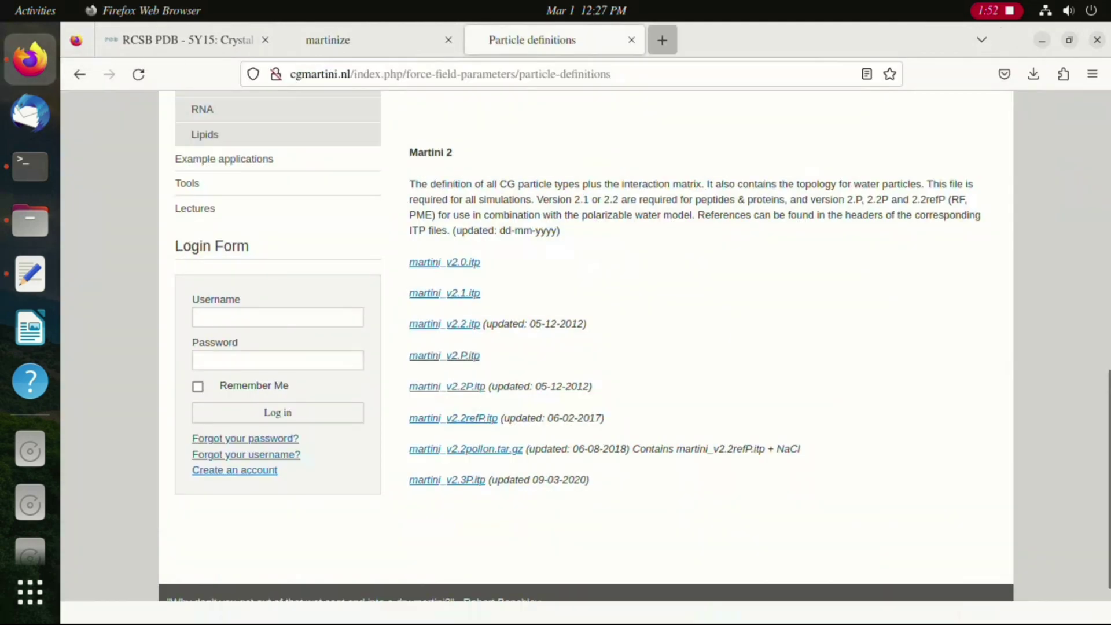
{"action": "left_click", "coordinate": [663, 39]}
{"action": "key", "text": "ctrl+v"}
{"action": "key", "text": "Return"}
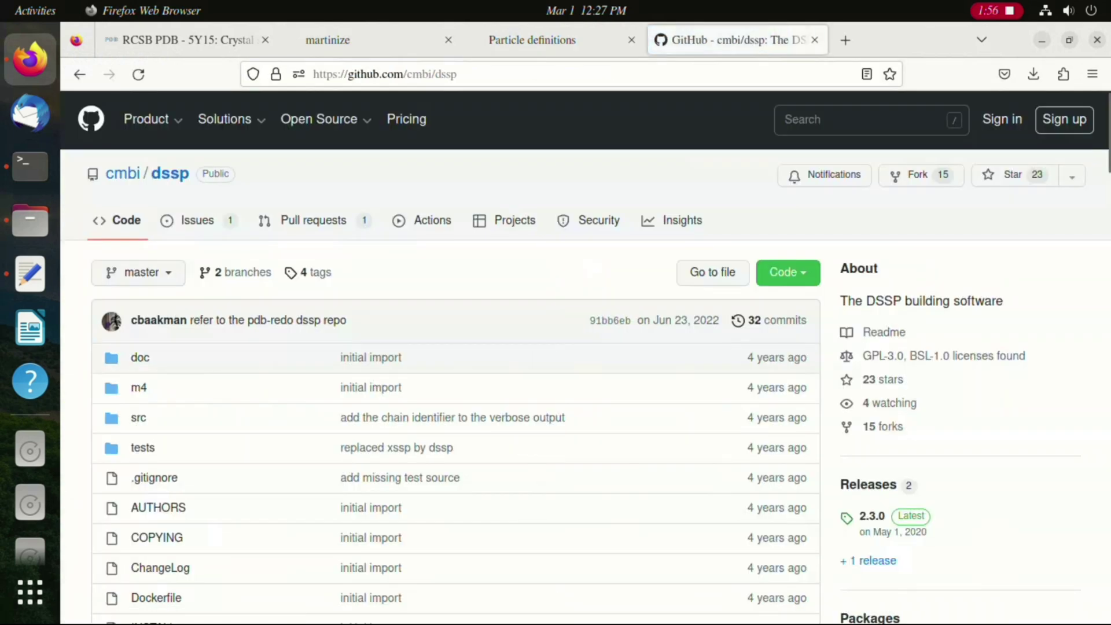
Step: Examine the cmbi/dssp repository's file list, src folder and README
{"action": "scroll", "coordinate": [579, 356], "scroll_direction": "down", "scroll_amount": 10}
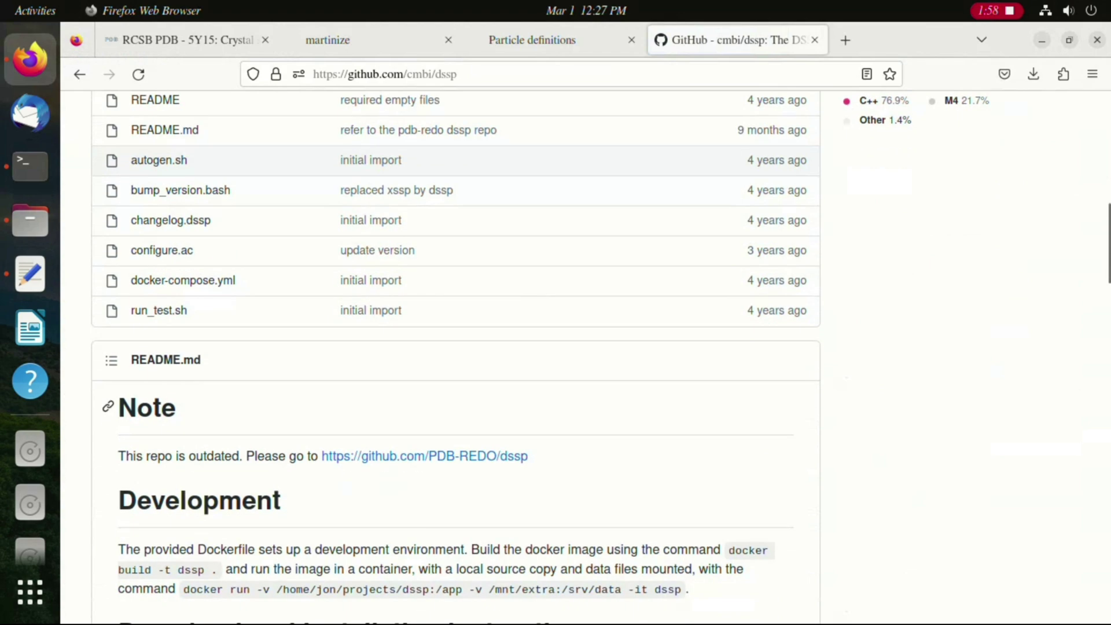
{"action": "scroll", "coordinate": [456, 356], "scroll_direction": "up", "scroll_amount": 9}
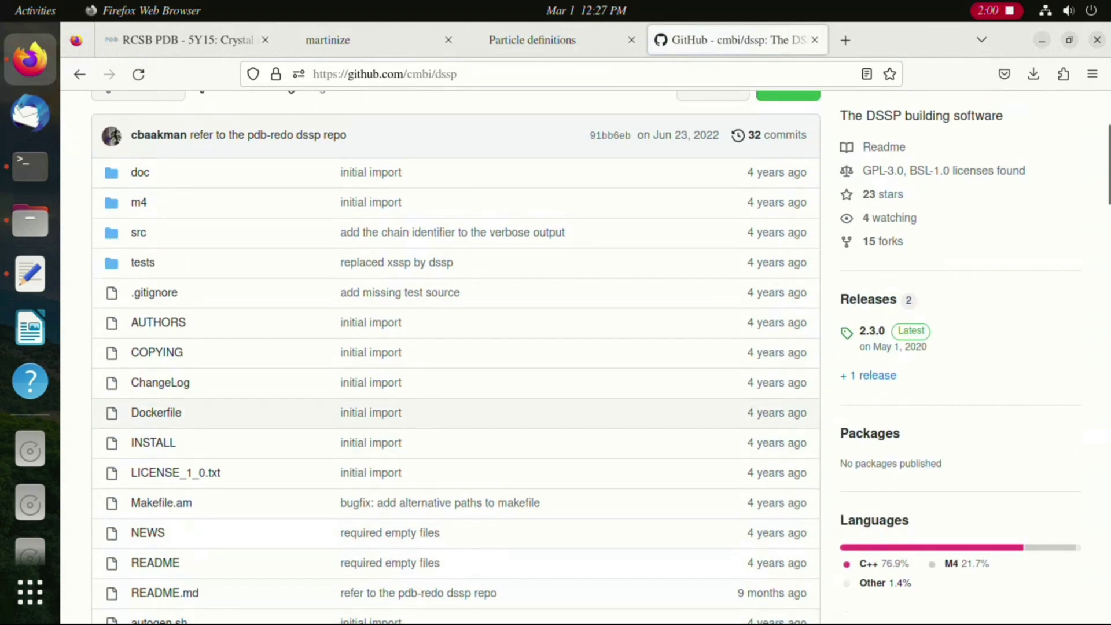
{"action": "scroll", "coordinate": [586, 357], "scroll_direction": "up", "scroll_amount": 2}
{"action": "scroll", "coordinate": [586, 358], "scroll_direction": "down", "scroll_amount": 2}
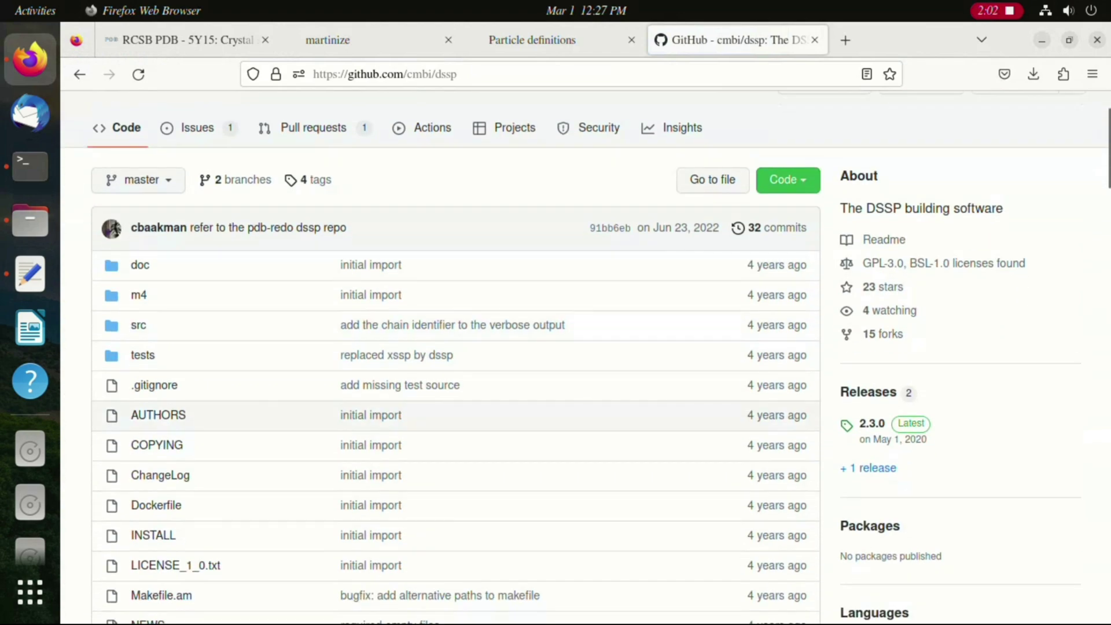
{"action": "left_click", "coordinate": [139, 323]}
{"action": "scroll", "coordinate": [145, 353], "scroll_direction": "down", "scroll_amount": 5}
{"action": "scroll", "coordinate": [145, 353], "scroll_direction": "up", "scroll_amount": 5}
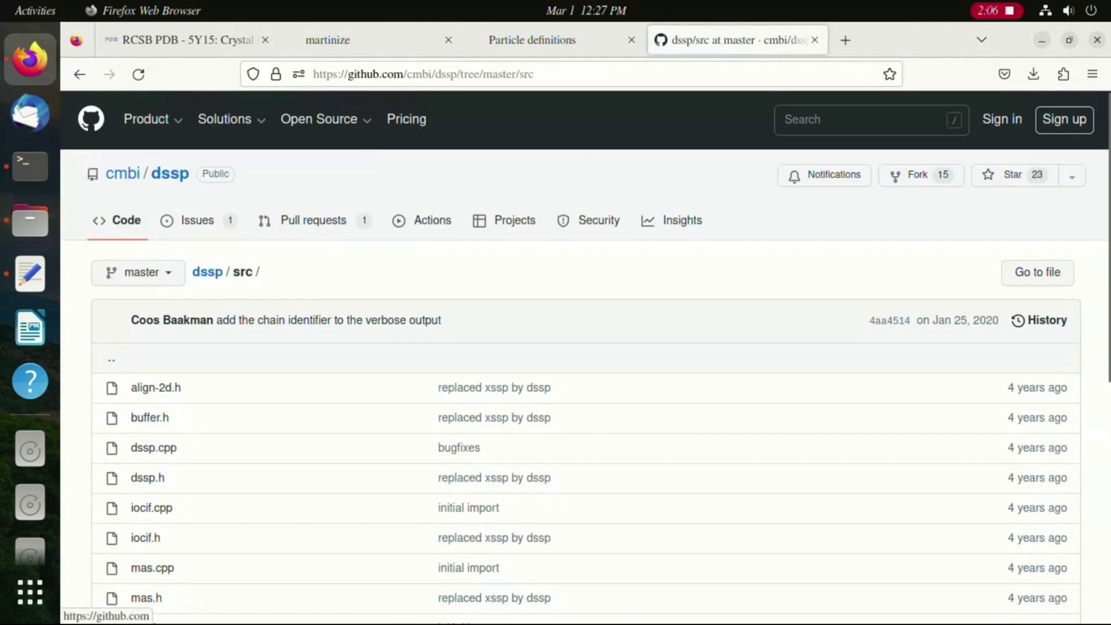
{"action": "left_click", "coordinate": [79, 75]}
{"action": "scroll", "coordinate": [440, 347], "scroll_direction": "down", "scroll_amount": 9}
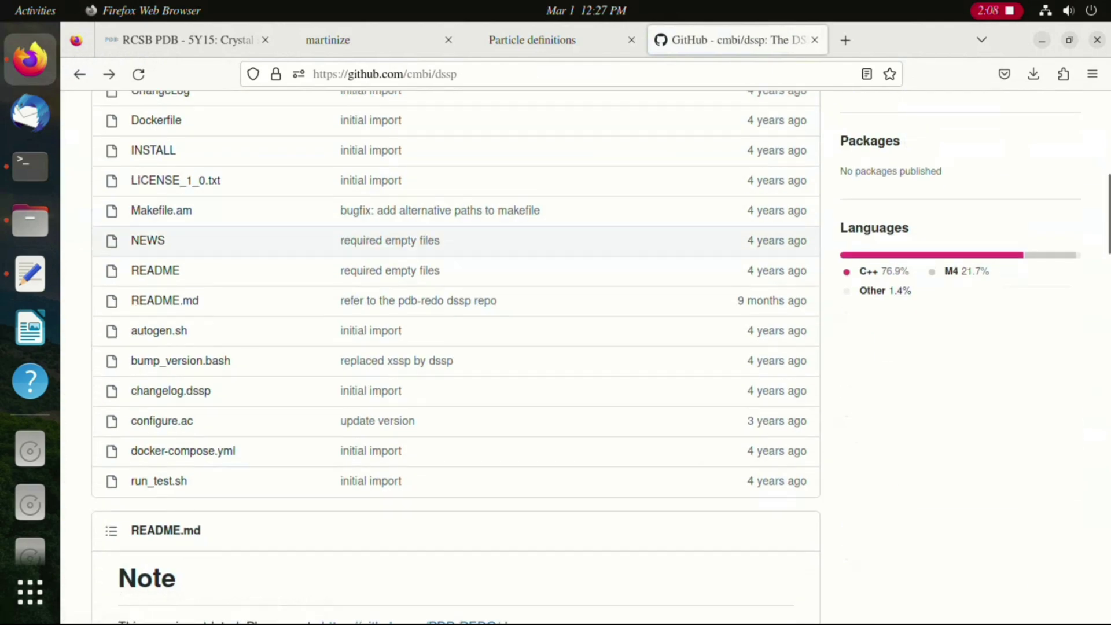
{"action": "scroll", "coordinate": [173, 313], "scroll_direction": "up", "scroll_amount": 3}
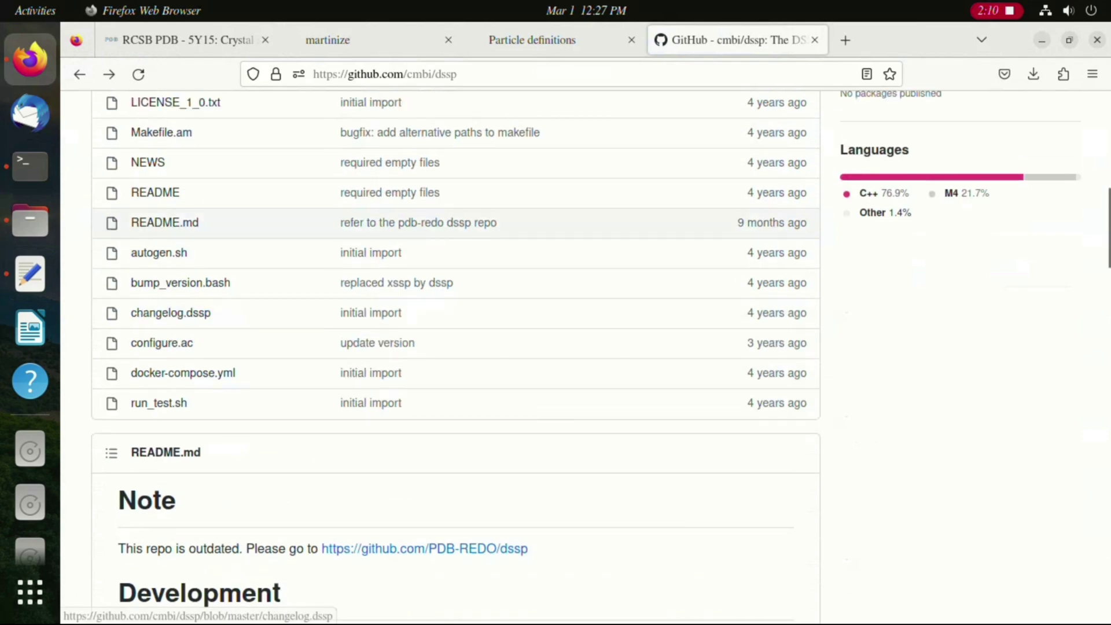
Step: Open the source code archive releases linked in the dssp README and download the 2.3.0 source code as tar.gz
{"action": "scroll", "coordinate": [173, 313], "scroll_direction": "down", "scroll_amount": 10}
{"action": "scroll", "coordinate": [440, 348], "scroll_direction": "down", "scroll_amount": 5}
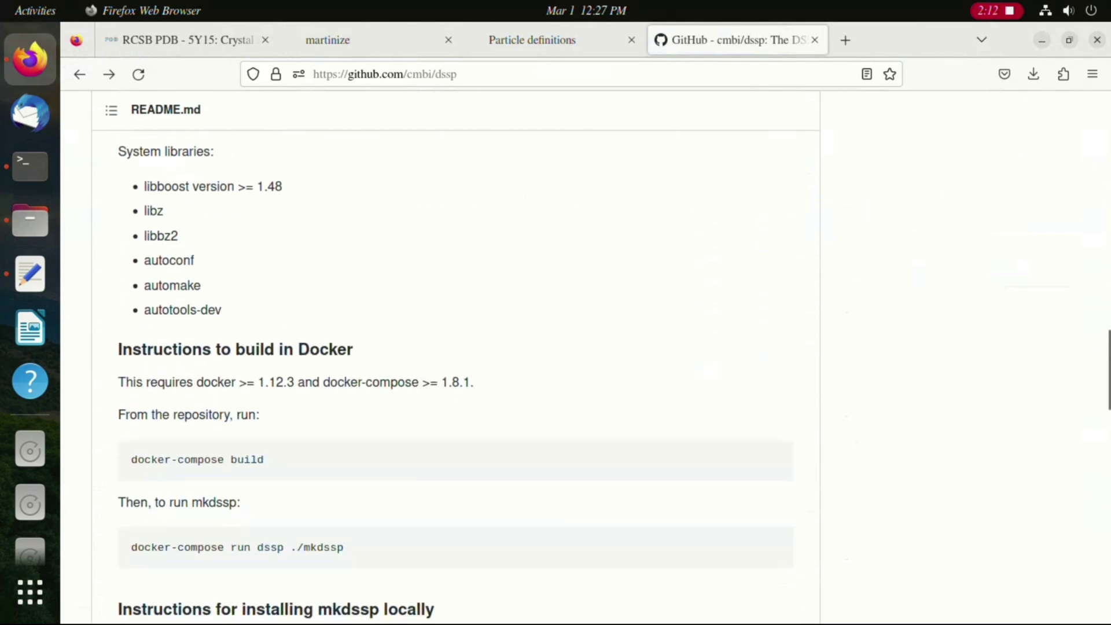
{"action": "scroll", "coordinate": [440, 347], "scroll_direction": "down", "scroll_amount": 7}
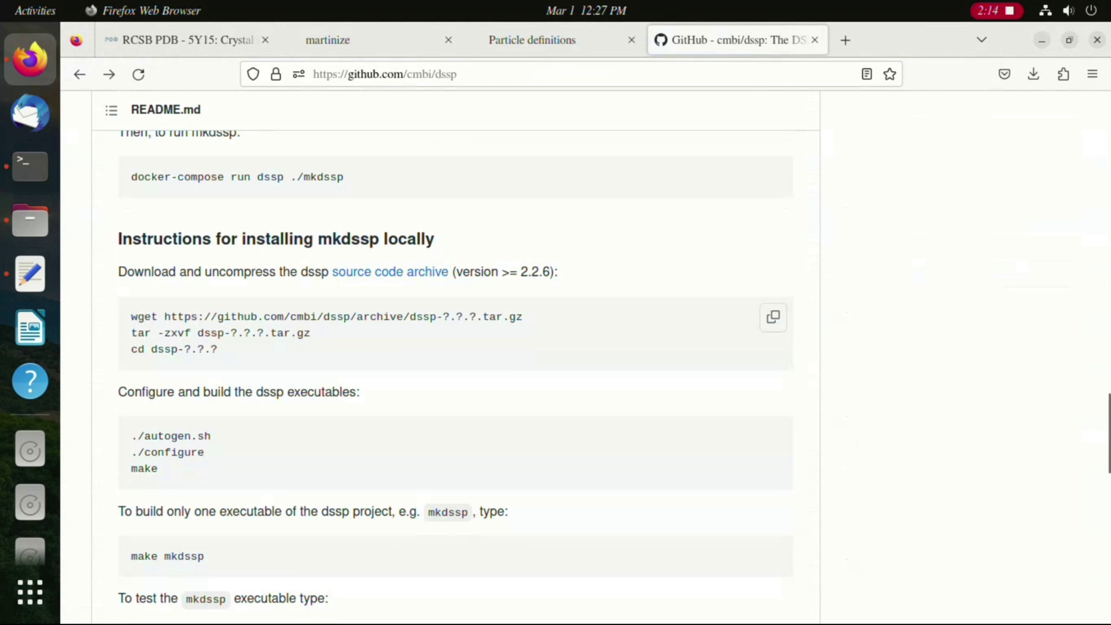
{"action": "double_click", "coordinate": [181, 316]}
{"action": "left_click", "coordinate": [181, 316]}
{"action": "left_click", "coordinate": [391, 272]}
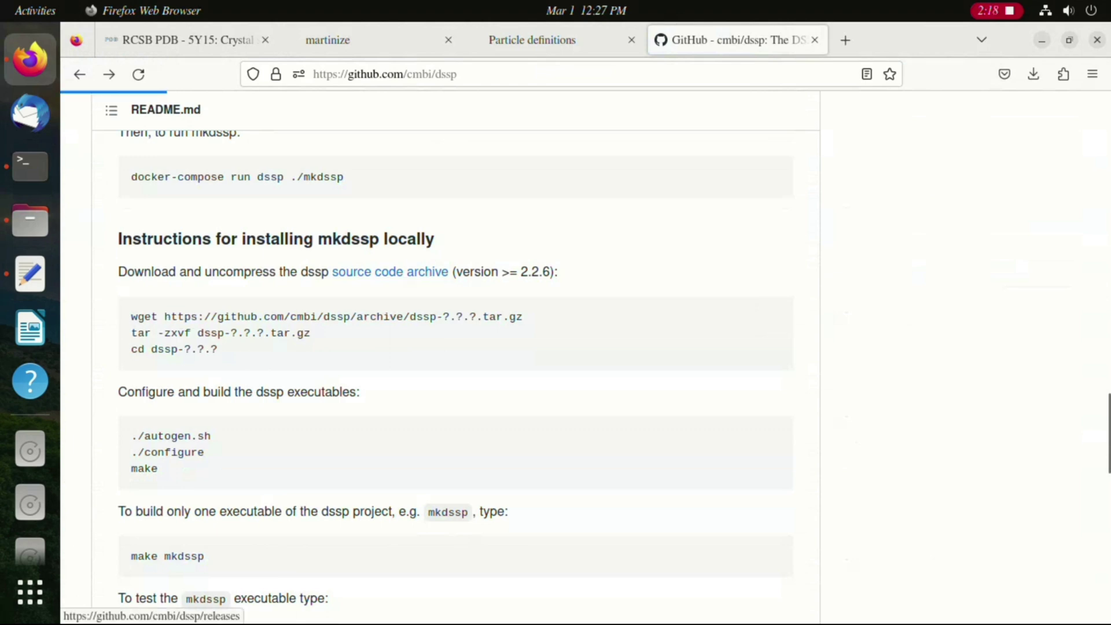
{"action": "scroll", "coordinate": [585, 356], "scroll_direction": "down", "scroll_amount": 5}
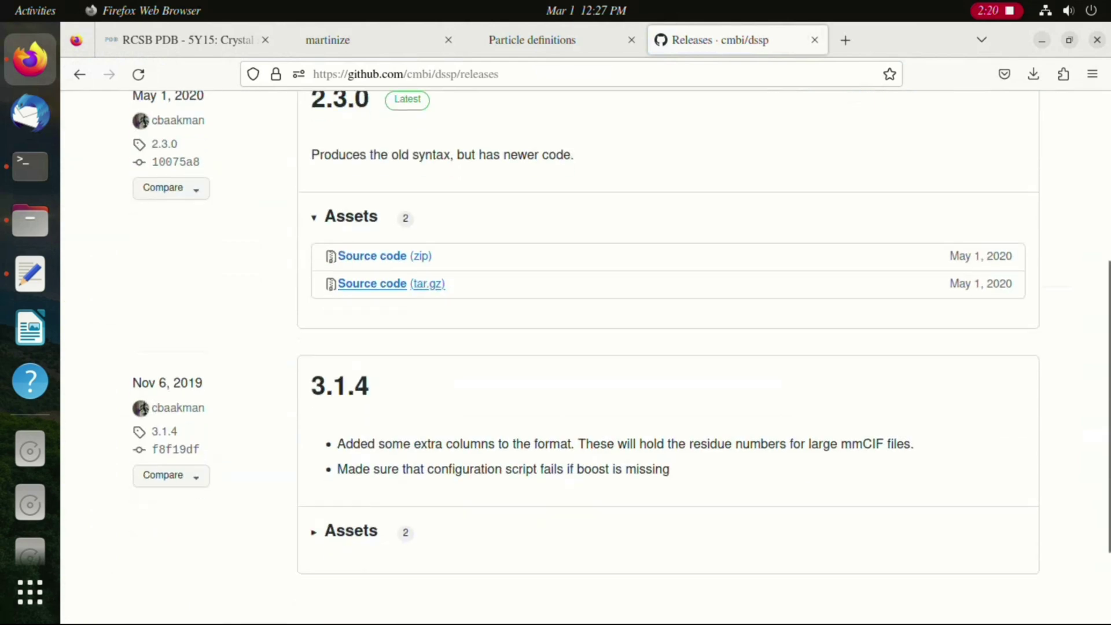
{"action": "left_click", "coordinate": [376, 284]}
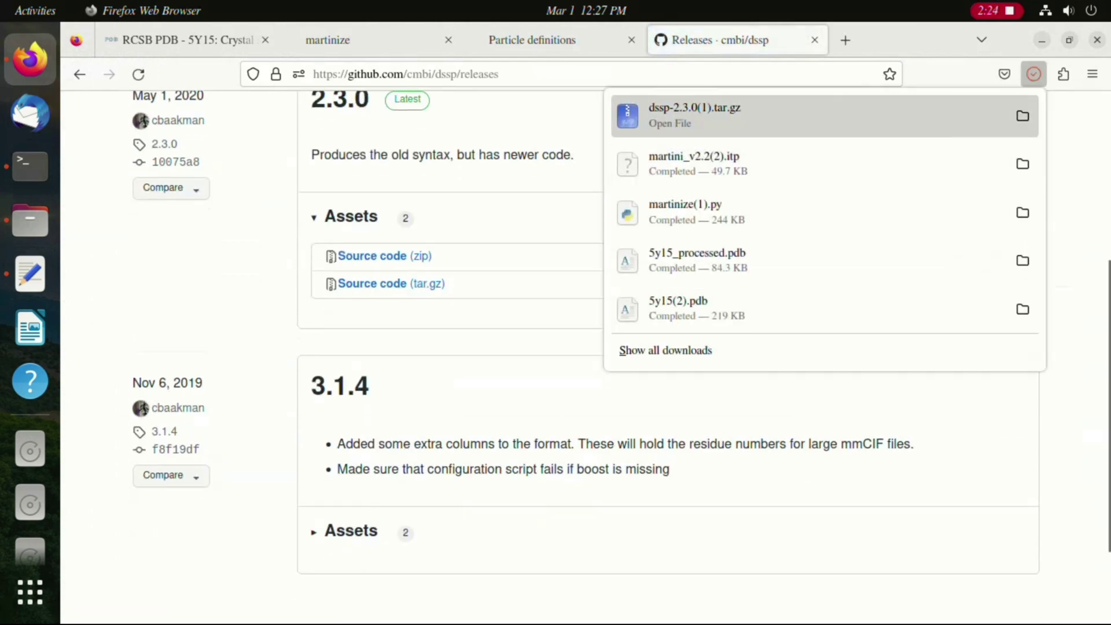
Step: Return to the cmbi/dssp README and review the instructions for installing mkdssp locally
{"action": "left_click", "coordinate": [79, 74]}
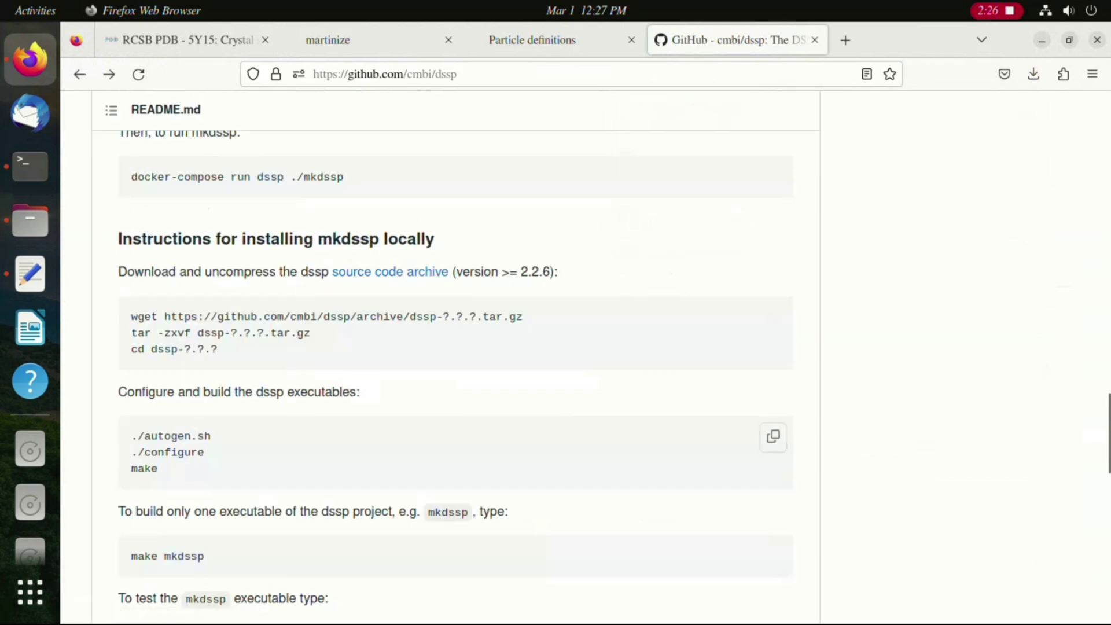
{"action": "left_click_drag", "start_coordinate": [118, 239], "coordinate": [436, 239]}
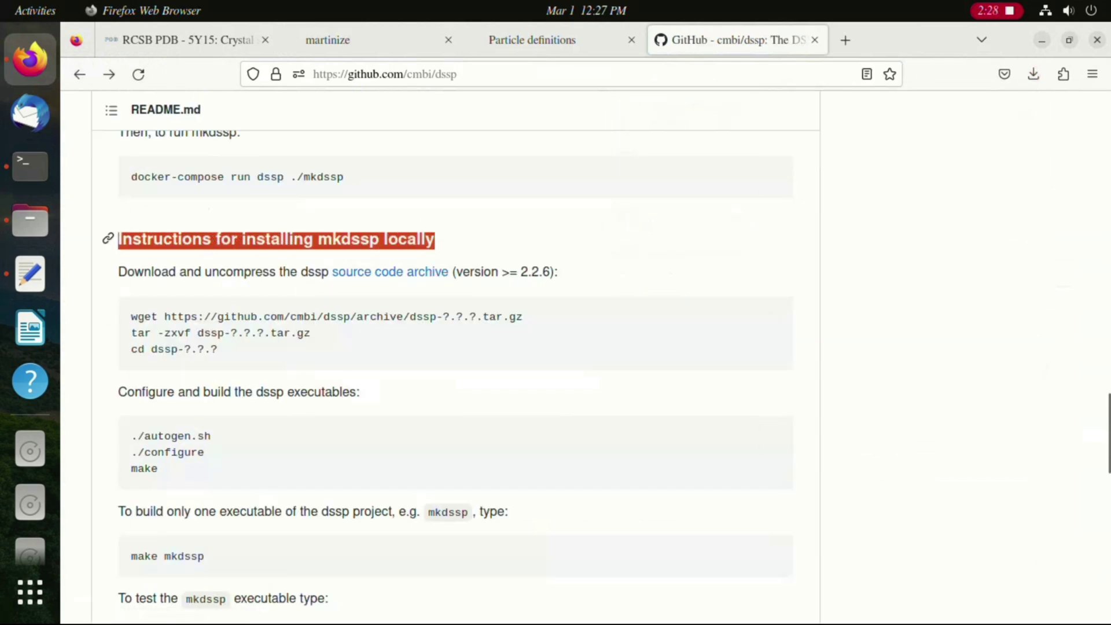
{"action": "mouse_move", "coordinate": [435, 239]}
{"action": "left_mouse_down"}
{"action": "mouse_move", "coordinate": [210, 239]}
{"action": "mouse_move", "coordinate": [435, 239]}
{"action": "left_mouse_up"}
{"action": "scroll", "coordinate": [435, 239], "scroll_direction": "down", "scroll_amount": 3}
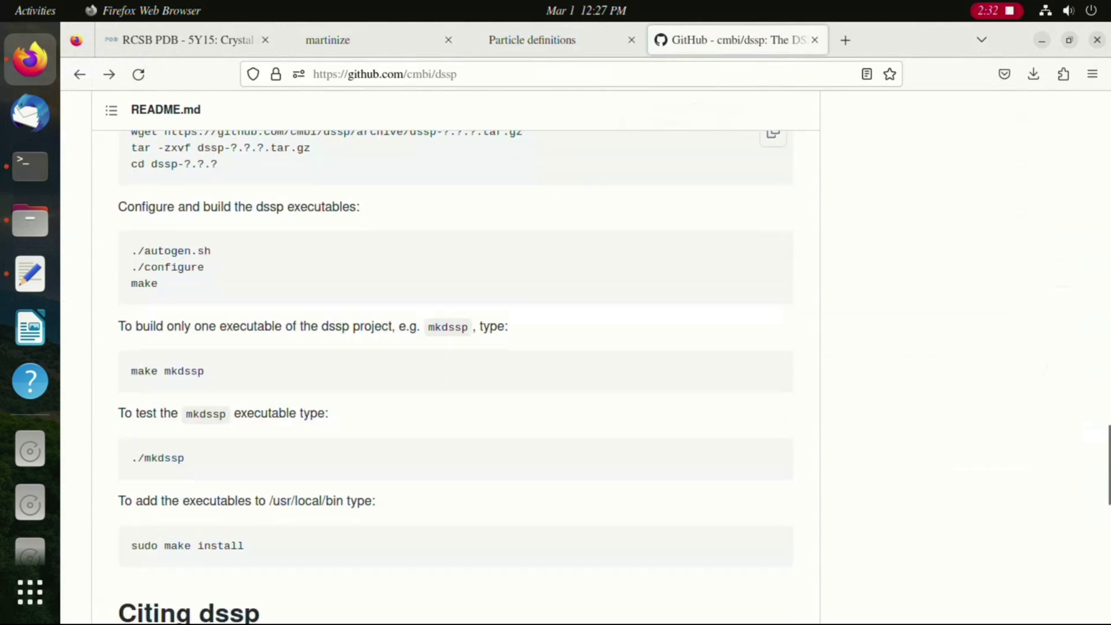
{"action": "scroll", "coordinate": [440, 457], "scroll_direction": "down", "scroll_amount": 5}
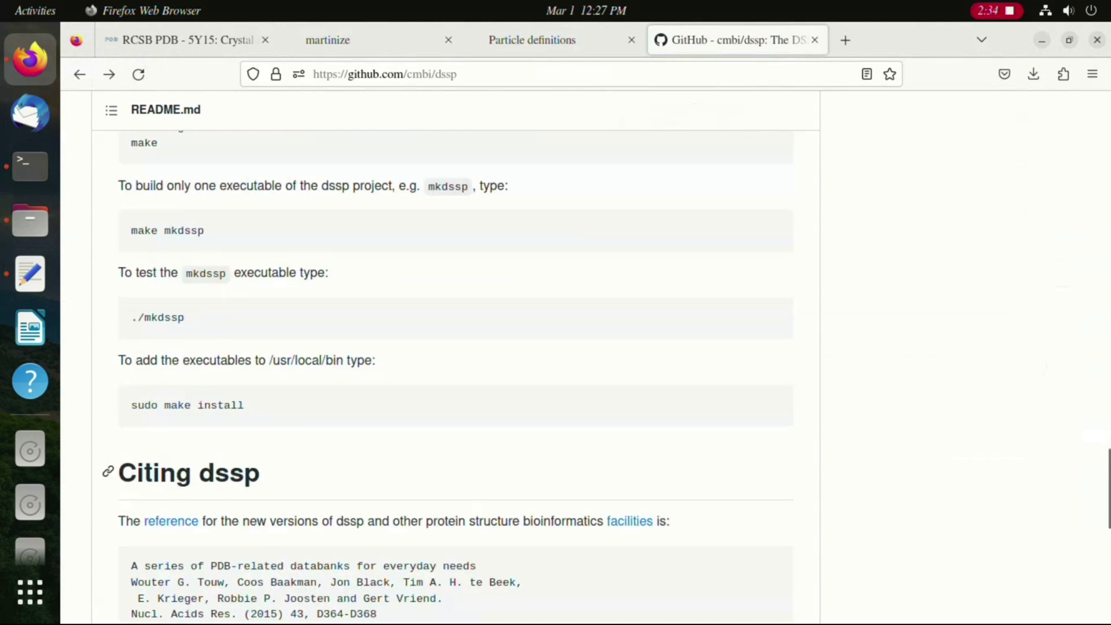
{"action": "scroll", "coordinate": [440, 458], "scroll_direction": "up", "scroll_amount": 5}
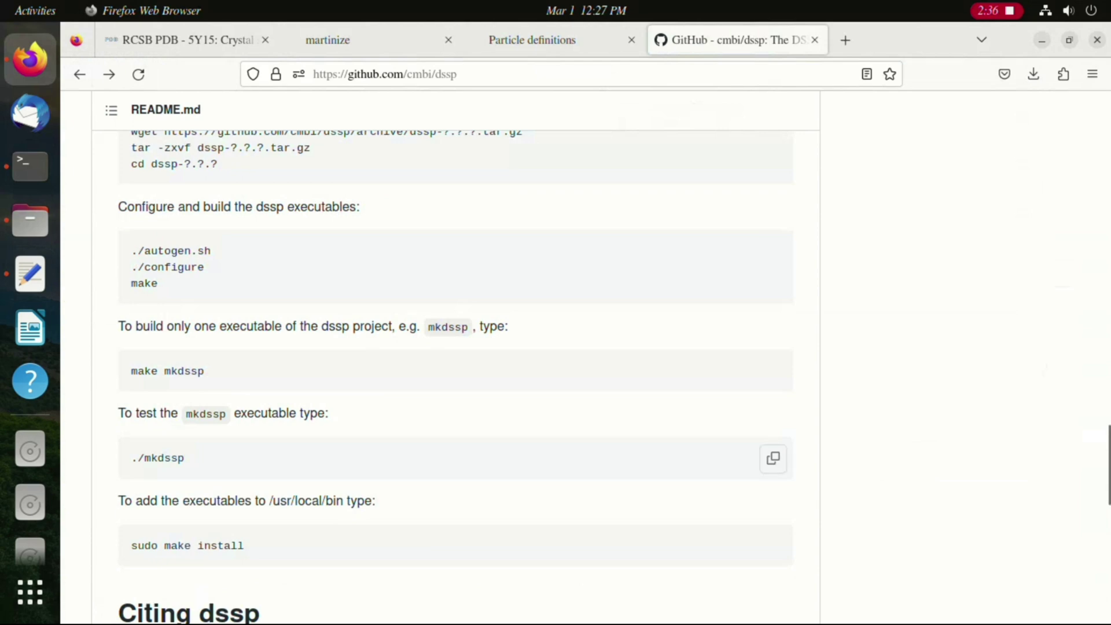
{"action": "left_click", "coordinate": [30, 167]}
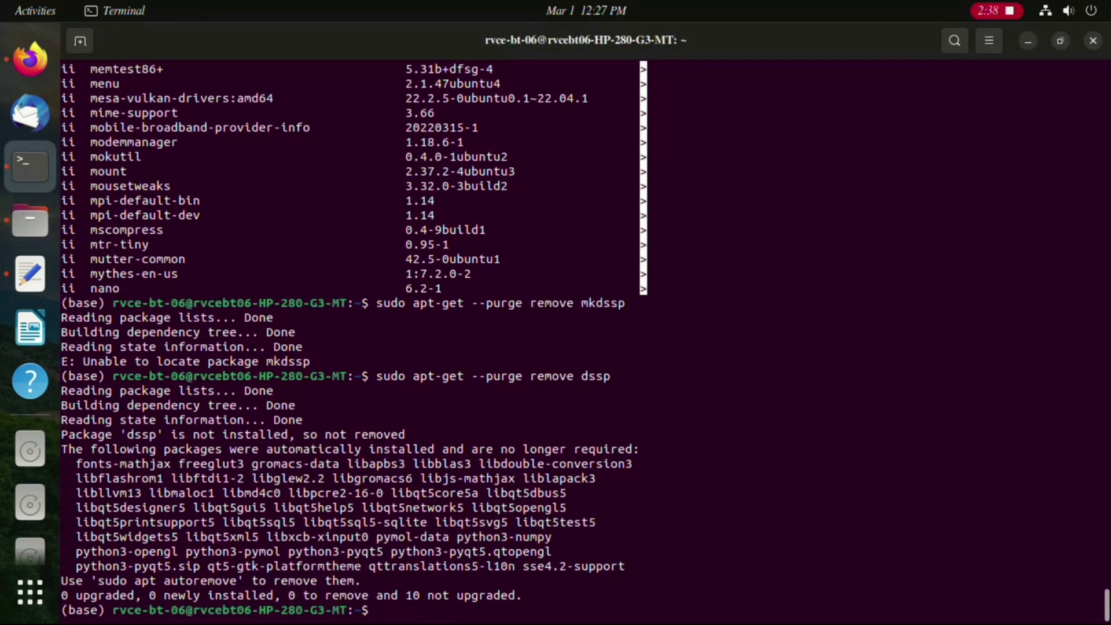
Step: Copy the dssp to ssd python script link from prtocol_cg.txt in Text Editor and open it in a new Firefox tab
{"action": "left_click", "coordinate": [30, 273]}
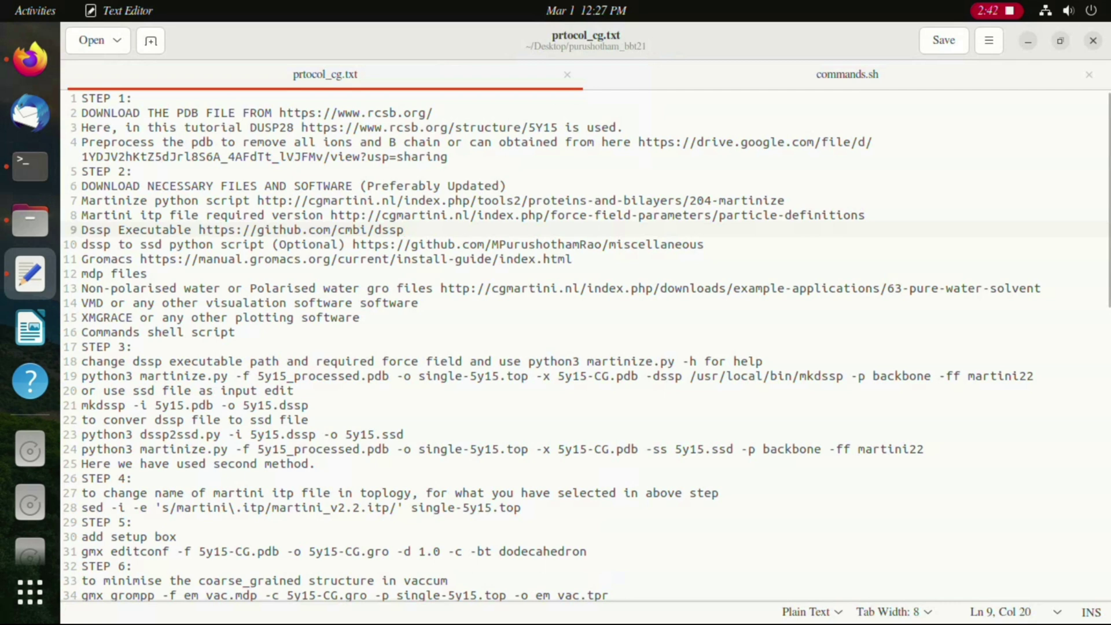
{"action": "left_click_drag", "start_coordinate": [353, 244], "coordinate": [705, 244]}
{"action": "right_click", "coordinate": [698, 245]}
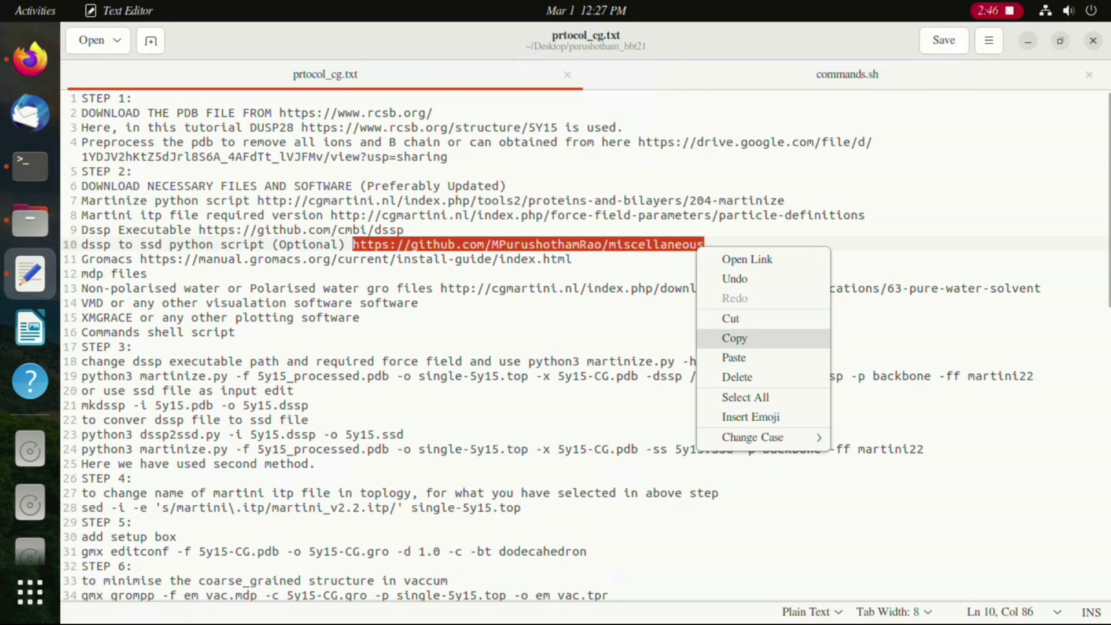
{"action": "left_click", "coordinate": [732, 339]}
{"action": "left_click", "coordinate": [30, 59]}
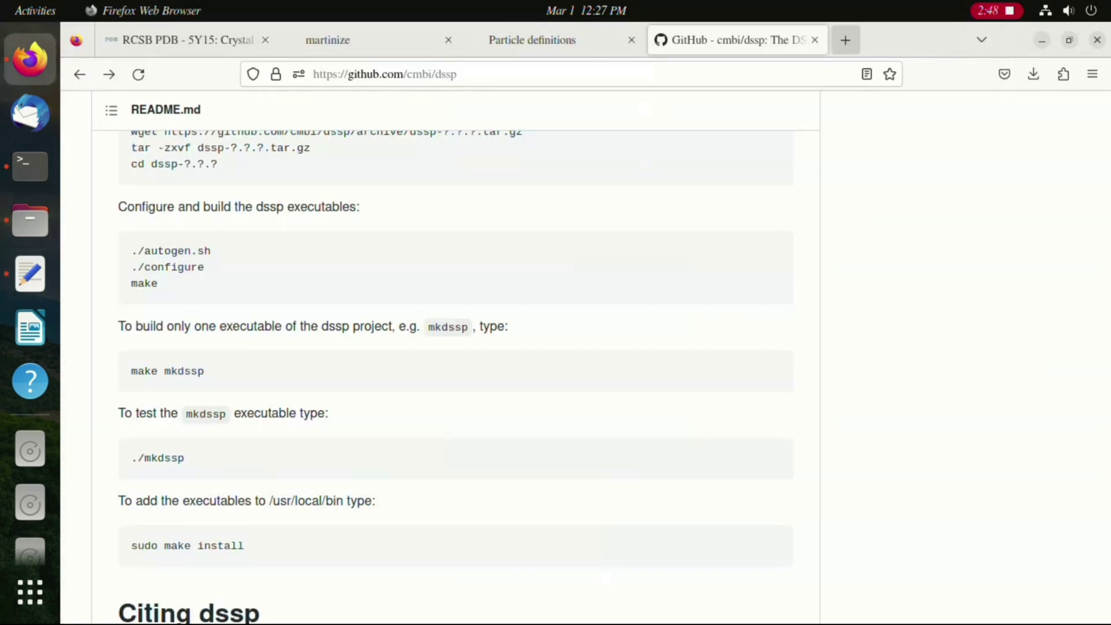
{"action": "left_click", "coordinate": [846, 40]}
{"action": "right_click", "coordinate": [485, 76]}
{"action": "left_click", "coordinate": [536, 189]}
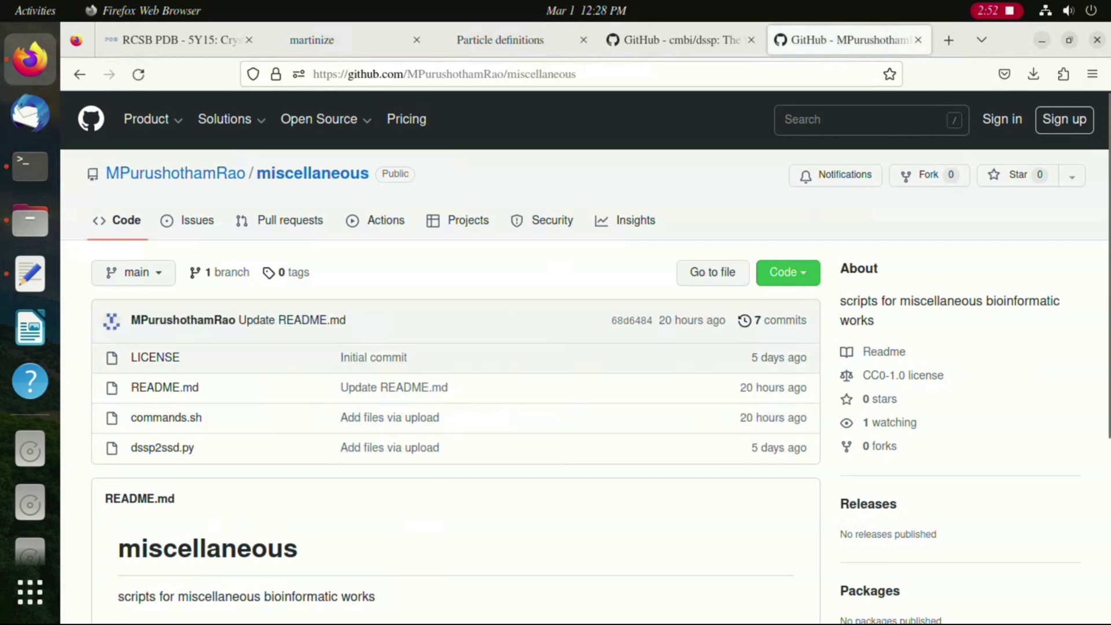
Step: Download the miscellaneous repository as a ZIP archive and dismiss the downloads list
{"action": "left_click", "coordinate": [788, 272]}
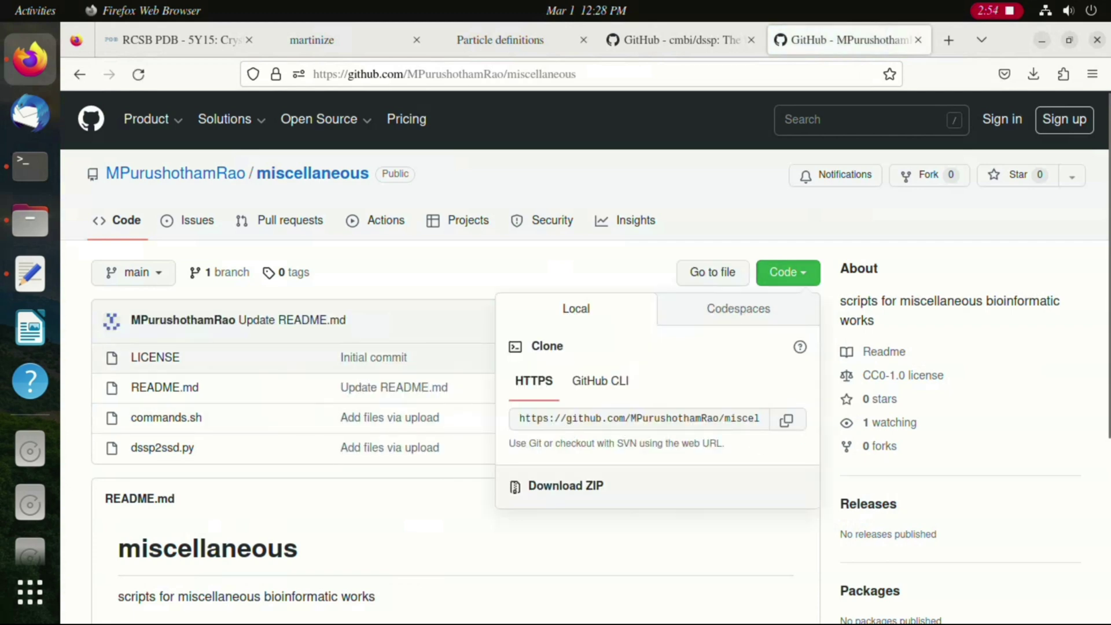
{"action": "left_click", "coordinate": [566, 486]}
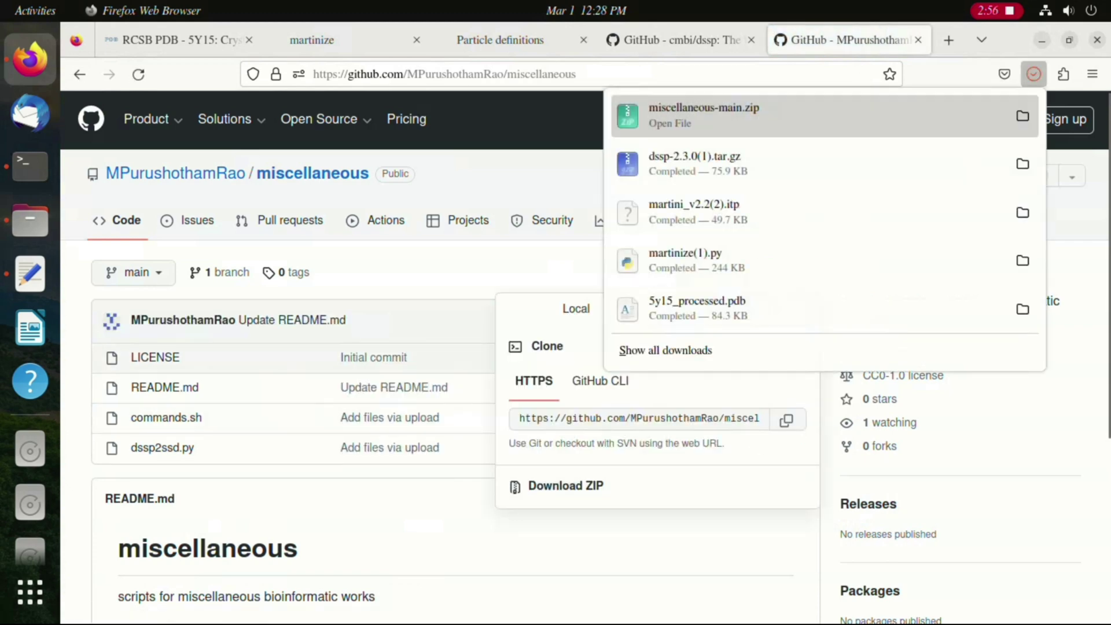
{"action": "left_click", "coordinate": [405, 290]}
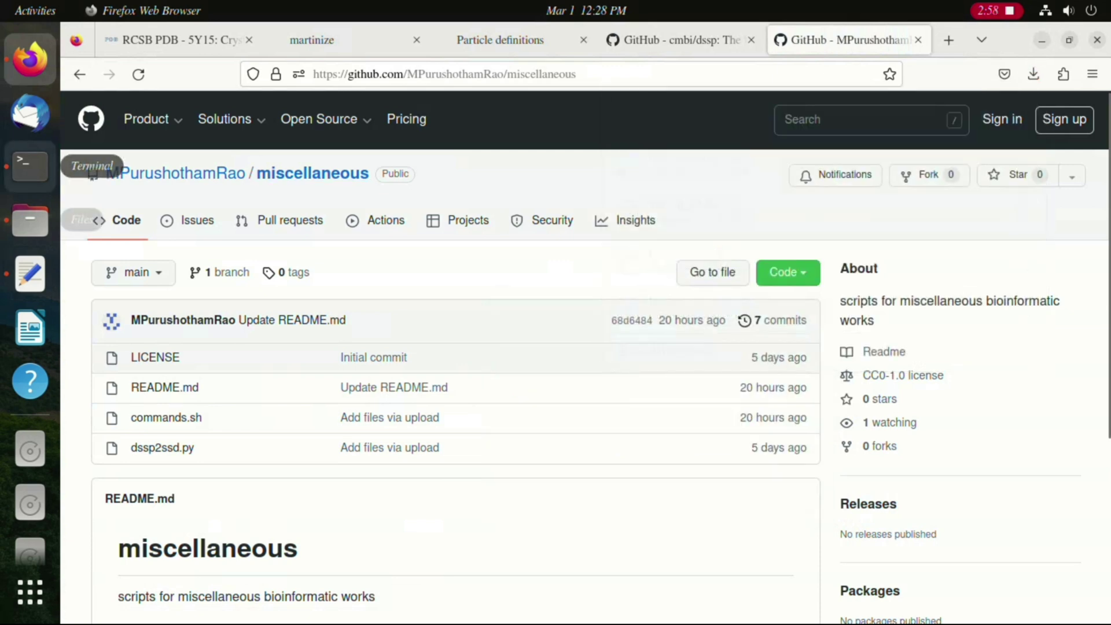
{"action": "left_click", "coordinate": [31, 273]}
{"action": "left_click", "coordinate": [184, 258]}
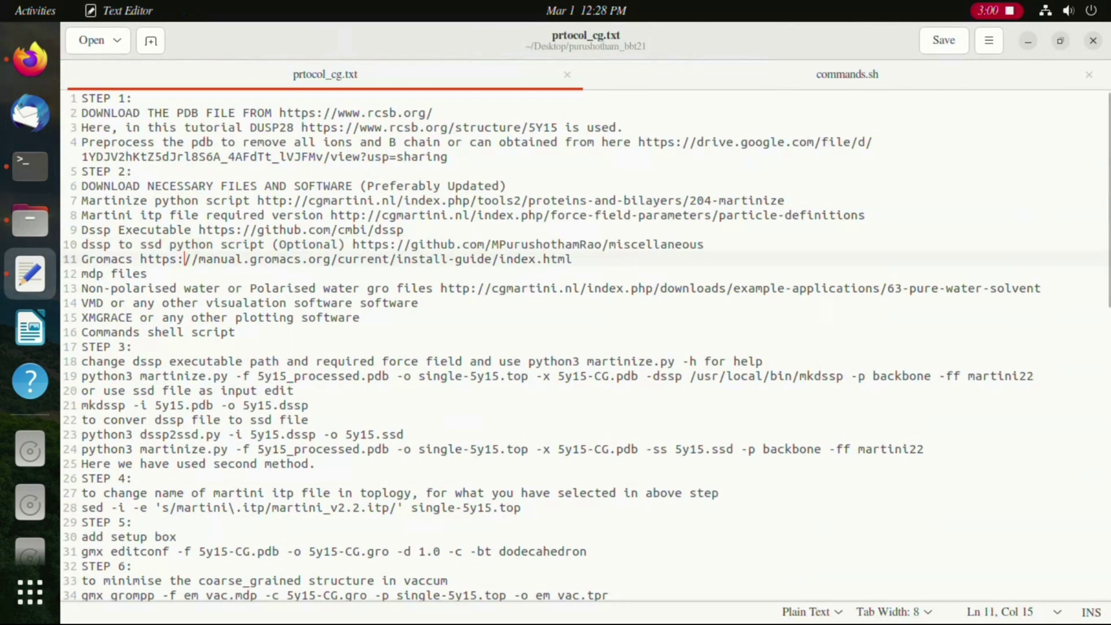
{"action": "left_click_drag", "start_coordinate": [184, 259], "coordinate": [257, 258]}
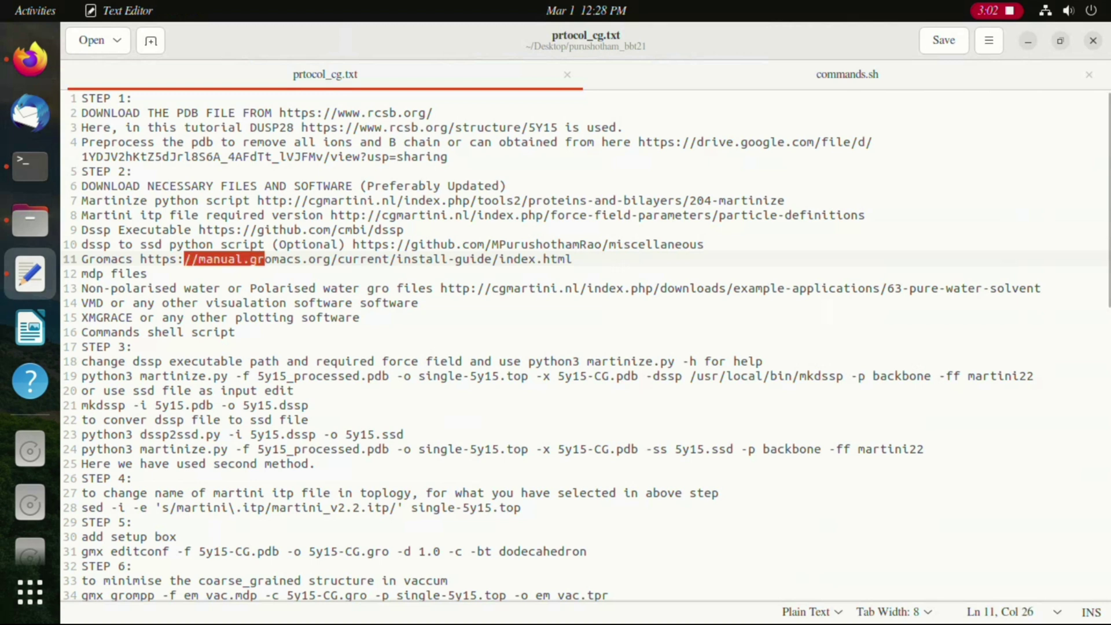
{"action": "left_click", "coordinate": [258, 259]}
{"action": "left_click_drag", "start_coordinate": [140, 259], "coordinate": [574, 259]}
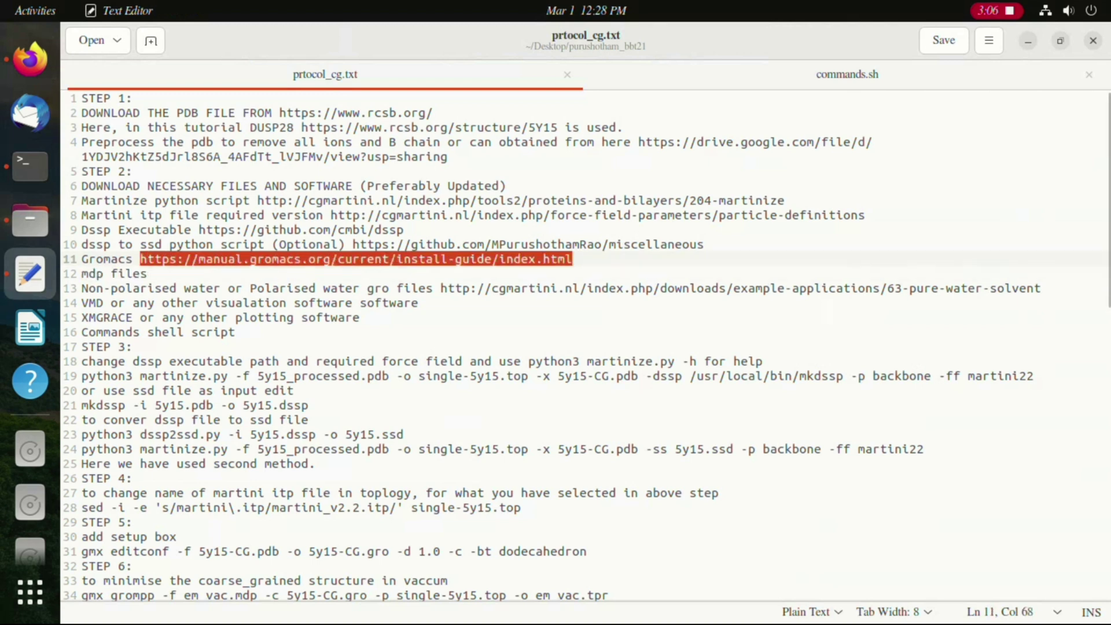
{"action": "left_click", "coordinate": [30, 59]}
{"action": "left_click", "coordinate": [950, 40]}
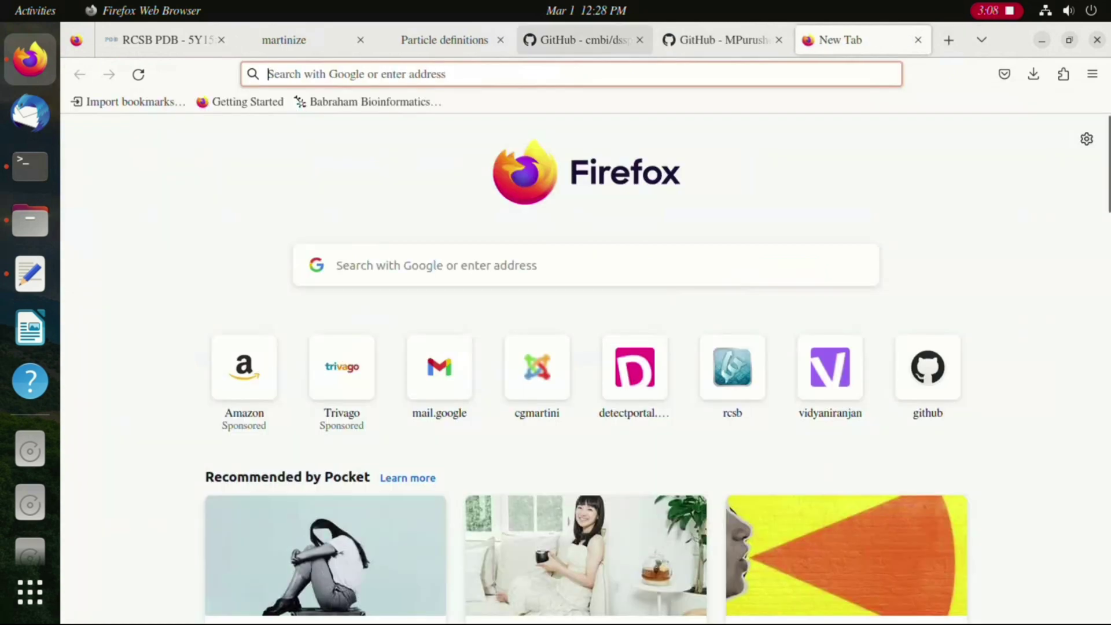
{"action": "key", "text": "ctrl+v"}
{"action": "key", "text": "Return"}
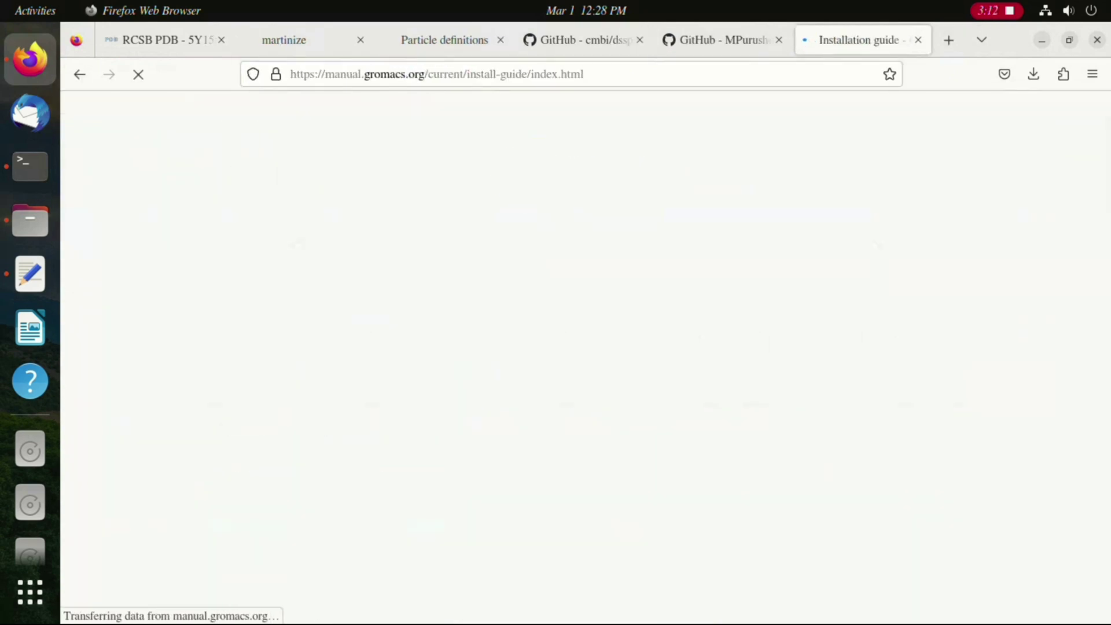
Step: Examine the Quick and dirty installation steps and the build command sequence in the GROMACS installation guide
{"action": "scroll", "coordinate": [683, 354], "scroll_direction": "down", "scroll_amount": 2}
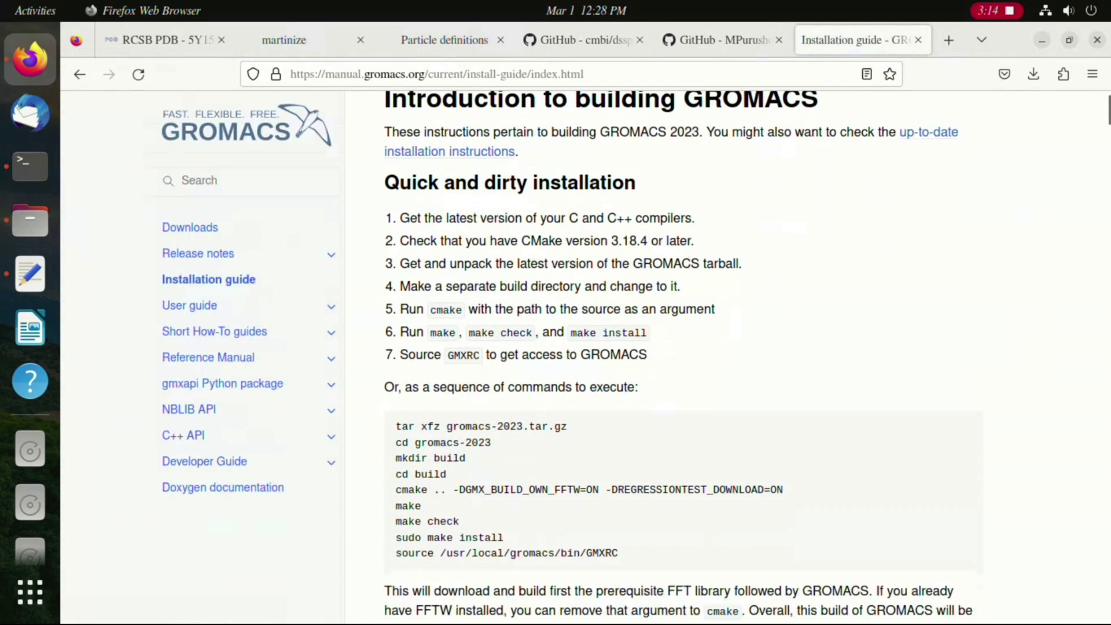
{"action": "left_click_drag", "start_coordinate": [396, 427], "coordinate": [506, 538]}
{"action": "scroll", "coordinate": [683, 353], "scroll_direction": "up", "scroll_amount": 1}
{"action": "scroll", "coordinate": [683, 353], "scroll_direction": "down", "scroll_amount": 3}
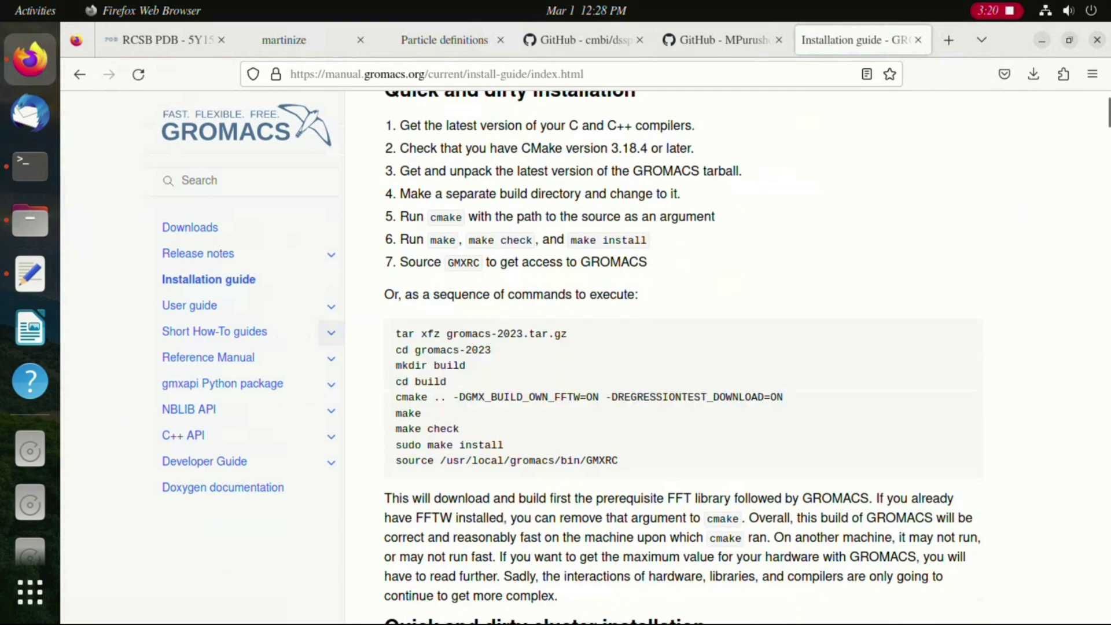
{"action": "left_click_drag", "start_coordinate": [396, 334], "coordinate": [620, 460]}
{"action": "left_click", "coordinate": [620, 460]}
{"action": "scroll", "coordinate": [683, 353], "scroll_direction": "down", "scroll_amount": 5}
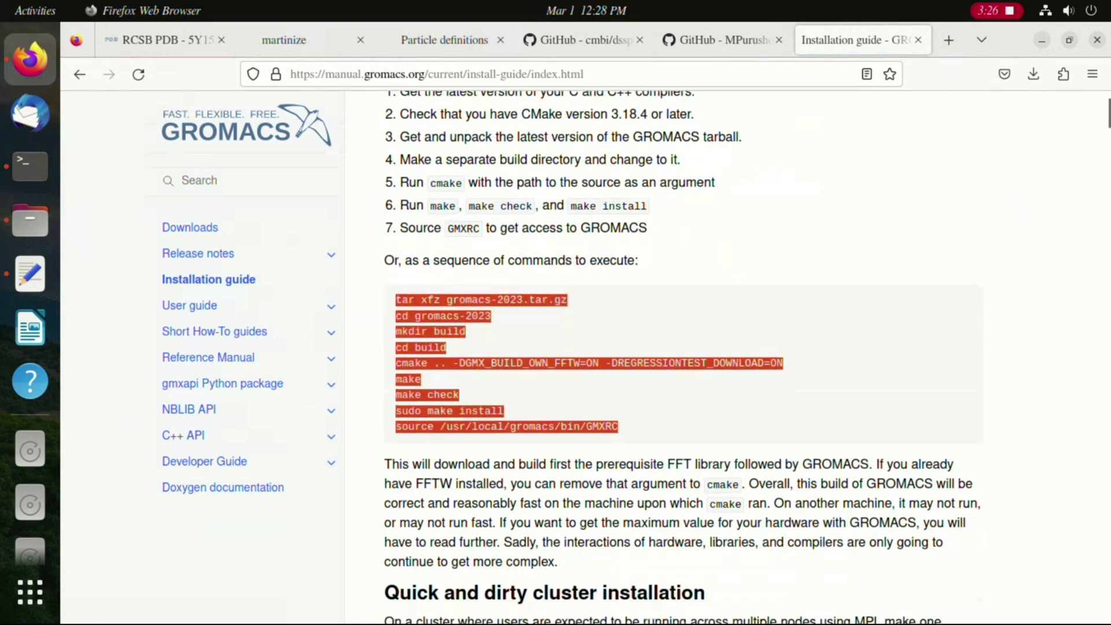
{"action": "scroll", "coordinate": [683, 354], "scroll_direction": "up", "scroll_amount": 3}
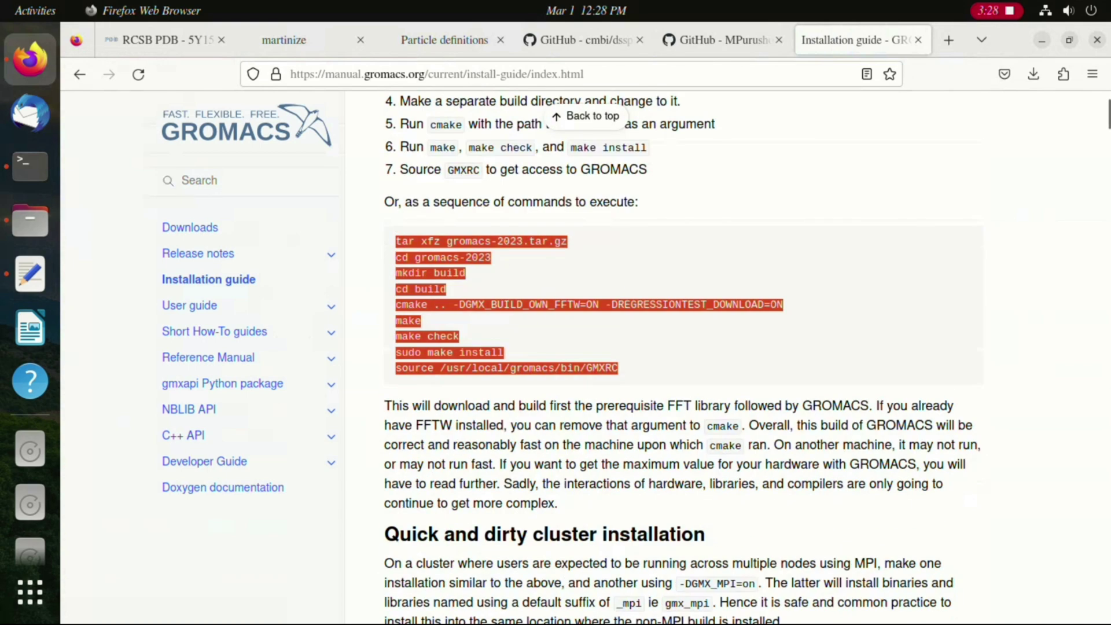
Step: Review the cluster and Typical installation sections of the guide, including the CMake option for NVIDIA CUDA support
{"action": "scroll", "coordinate": [683, 358], "scroll_direction": "down", "scroll_amount": 6}
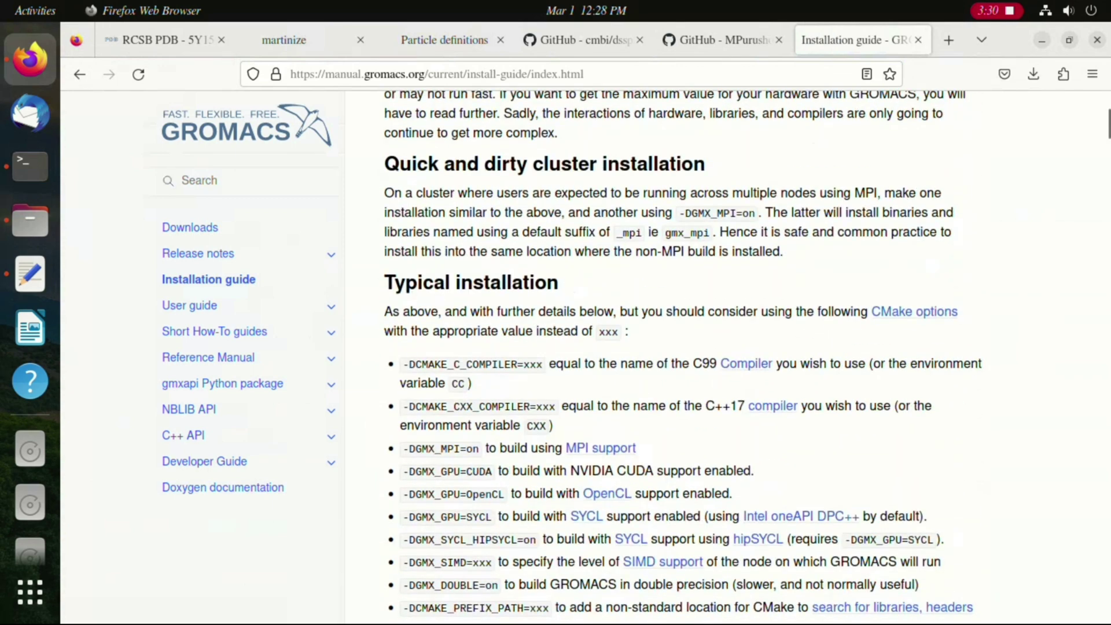
{"action": "double_click", "coordinate": [635, 471]}
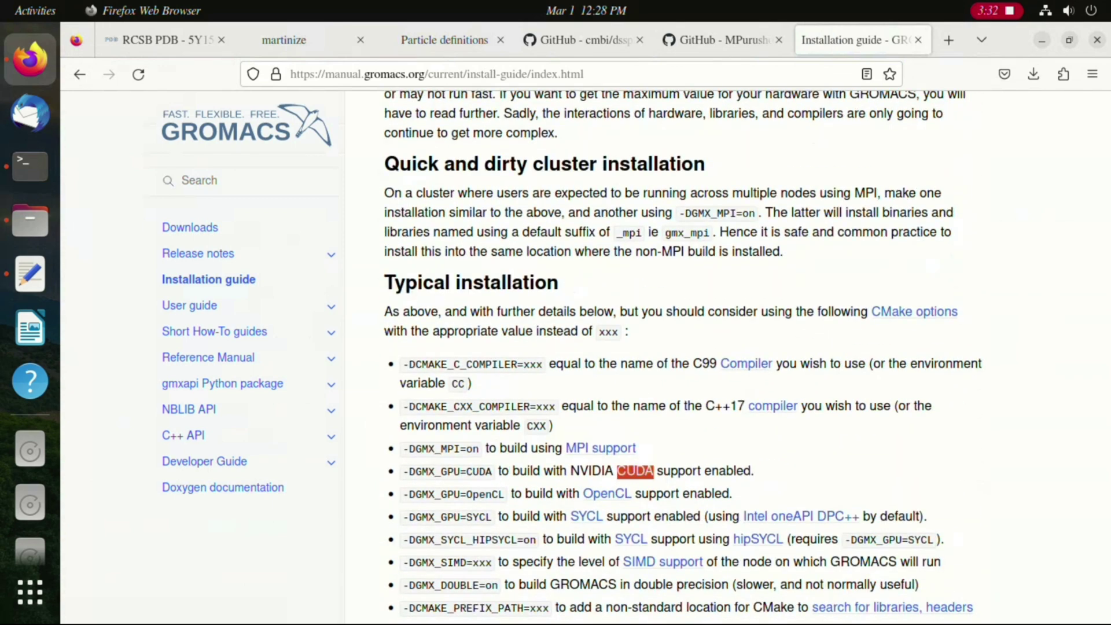
{"action": "scroll", "coordinate": [683, 353], "scroll_direction": "down", "scroll_amount": 5}
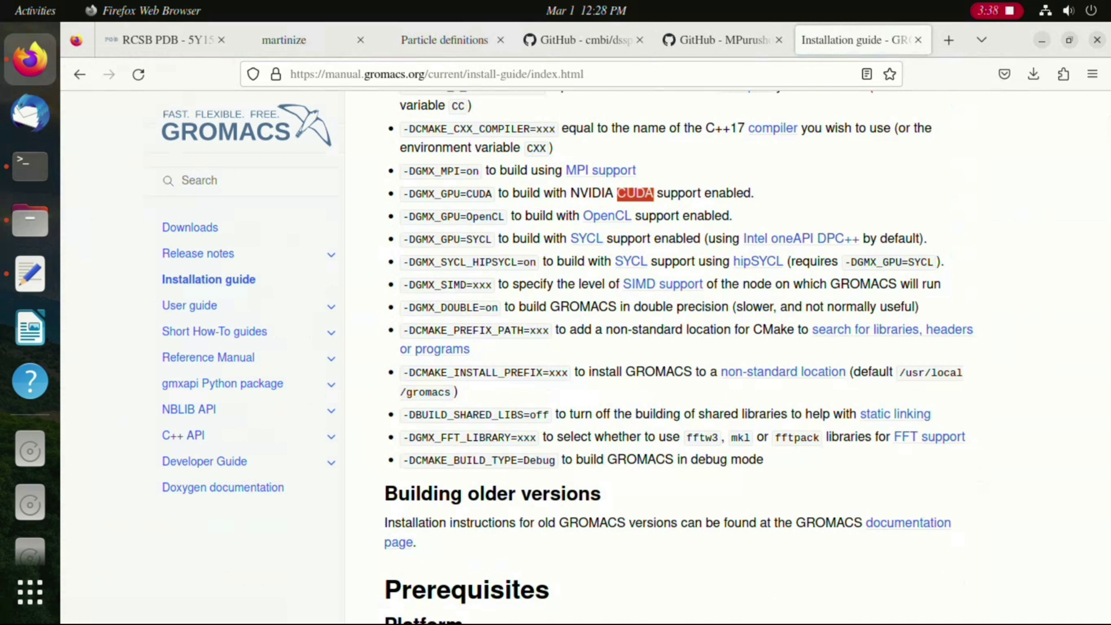
{"action": "scroll", "coordinate": [684, 348], "scroll_direction": "up", "scroll_amount": 15}
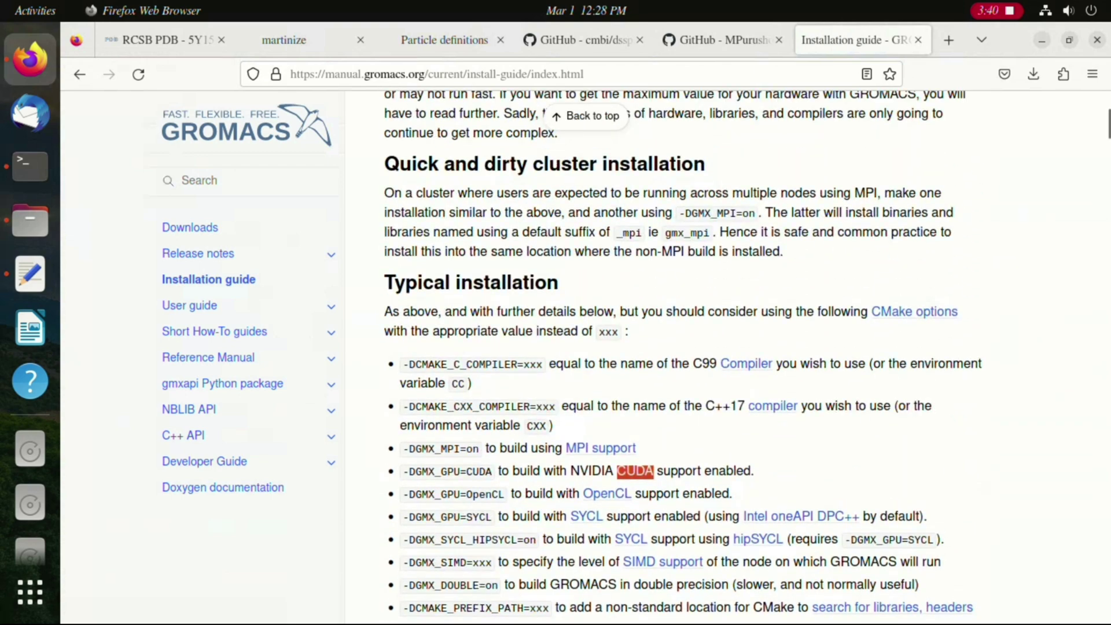
{"action": "scroll", "coordinate": [683, 347], "scroll_direction": "up", "scroll_amount": 3}
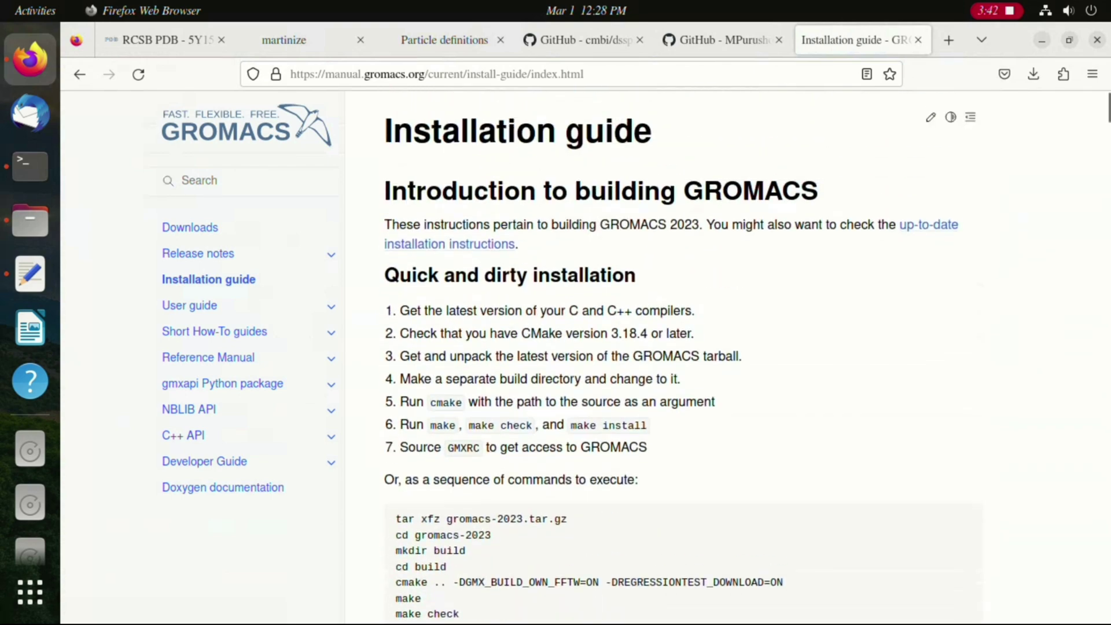
{"action": "scroll", "coordinate": [683, 347], "scroll_direction": "down", "scroll_amount": 10}
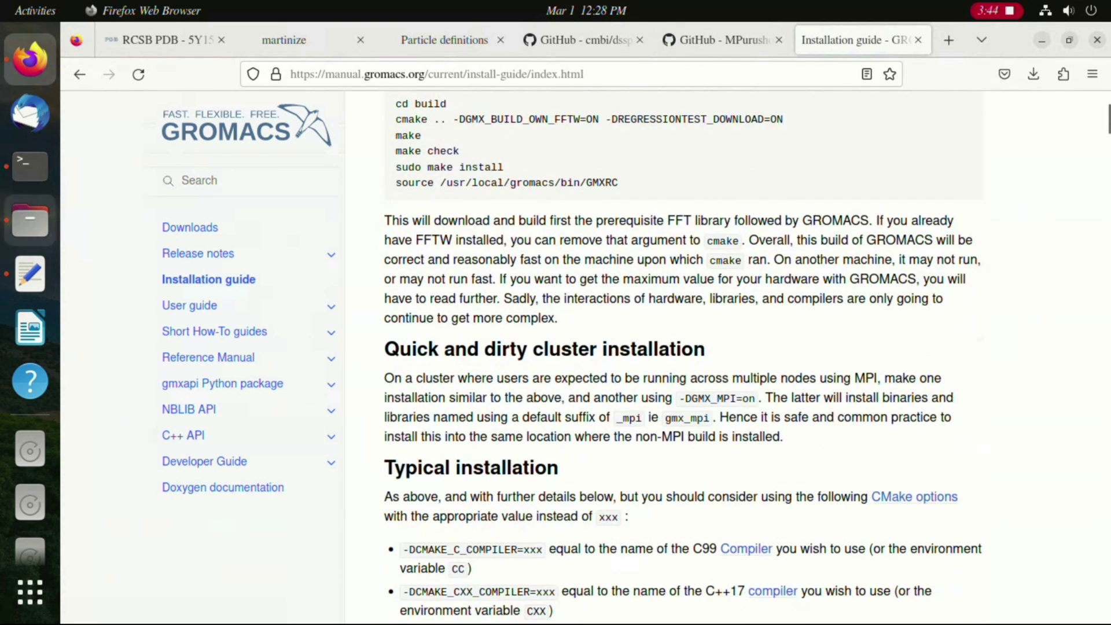
Step: Switch to Text Editor and review the mdp files entry under STEP 2 of prtocol_cg.txt
{"action": "left_click", "coordinate": [30, 274]}
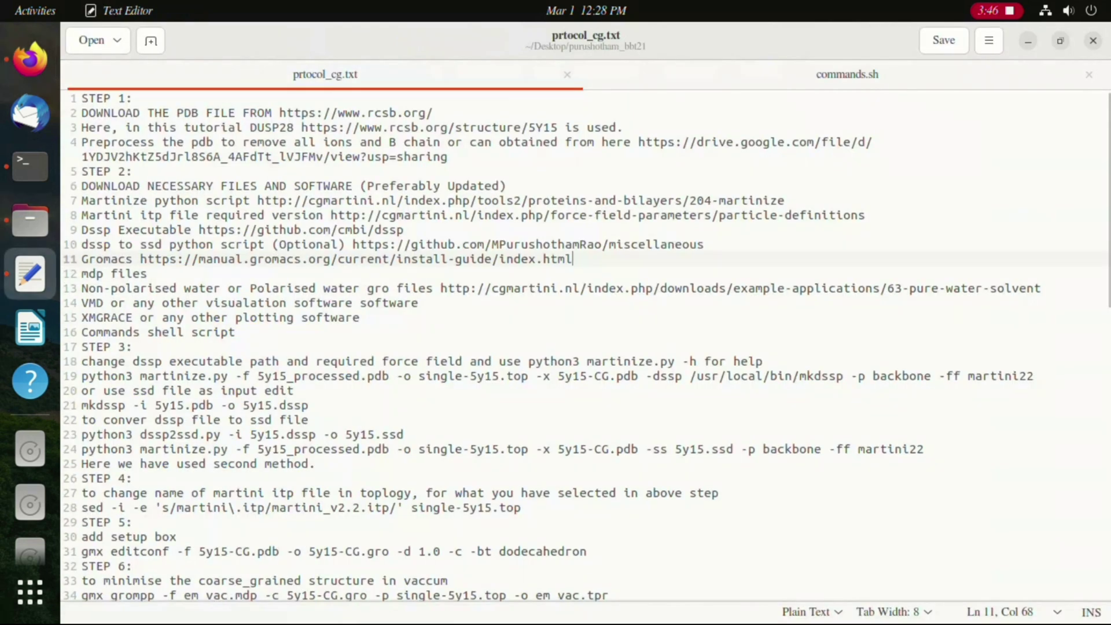
{"action": "key", "text": "Down"}
{"action": "key", "text": "shift+ctrl+Left"}
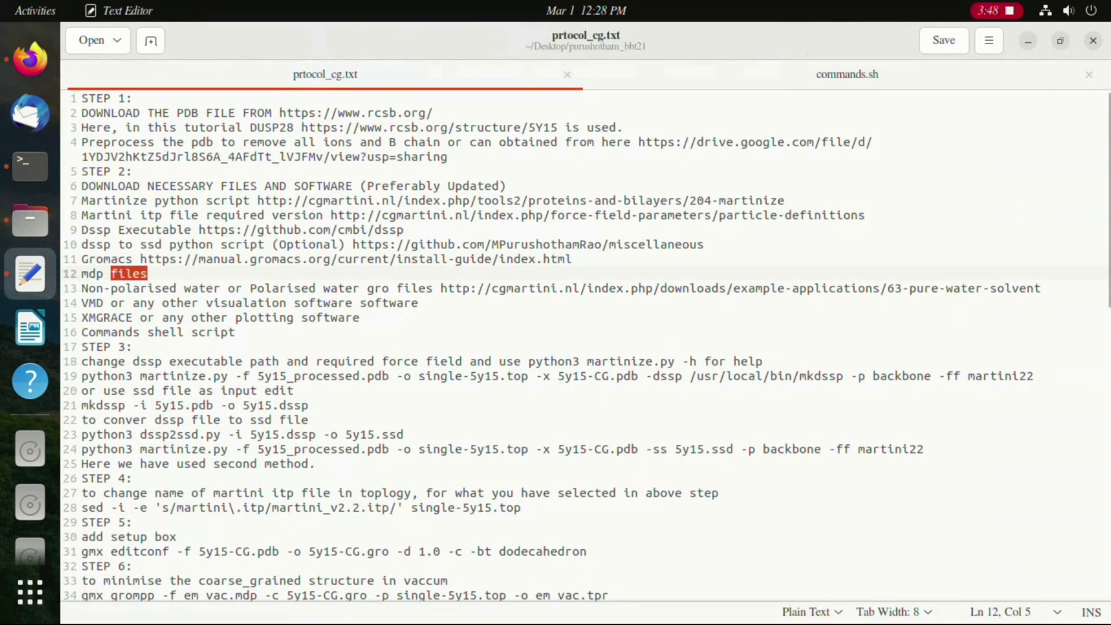
{"action": "left_click", "coordinate": [132, 274]}
{"action": "key", "text": "End"}
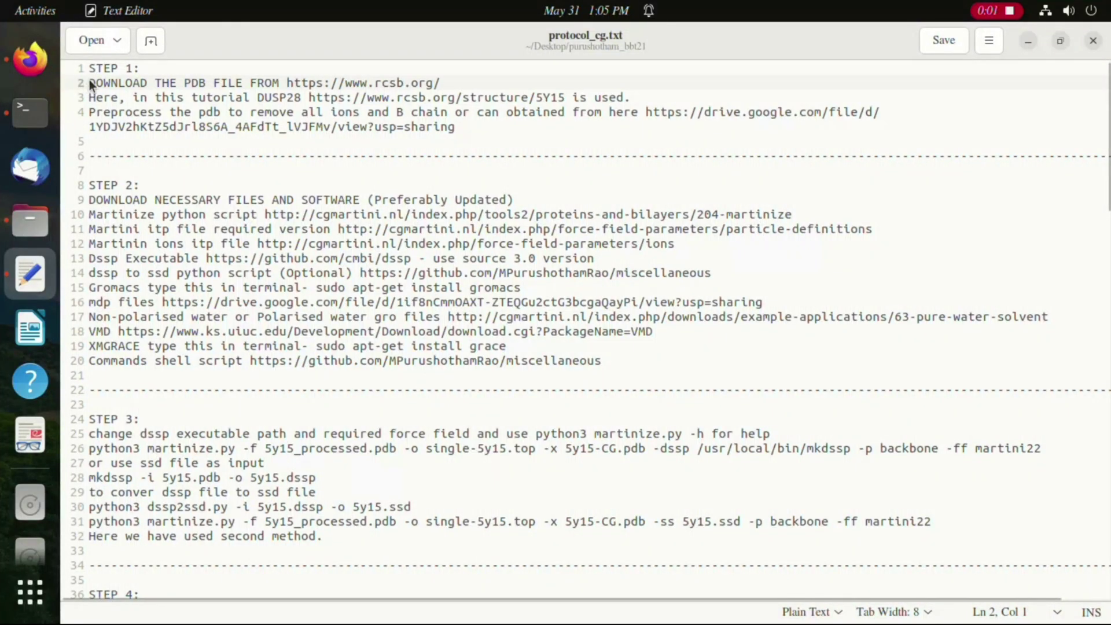
Step: Review the STEP 1 and STEP 2 download lists in protocol_cg.txt and check the files in the cg folder
{"action": "left_click_drag", "start_coordinate": [89, 83], "coordinate": [443, 83]}
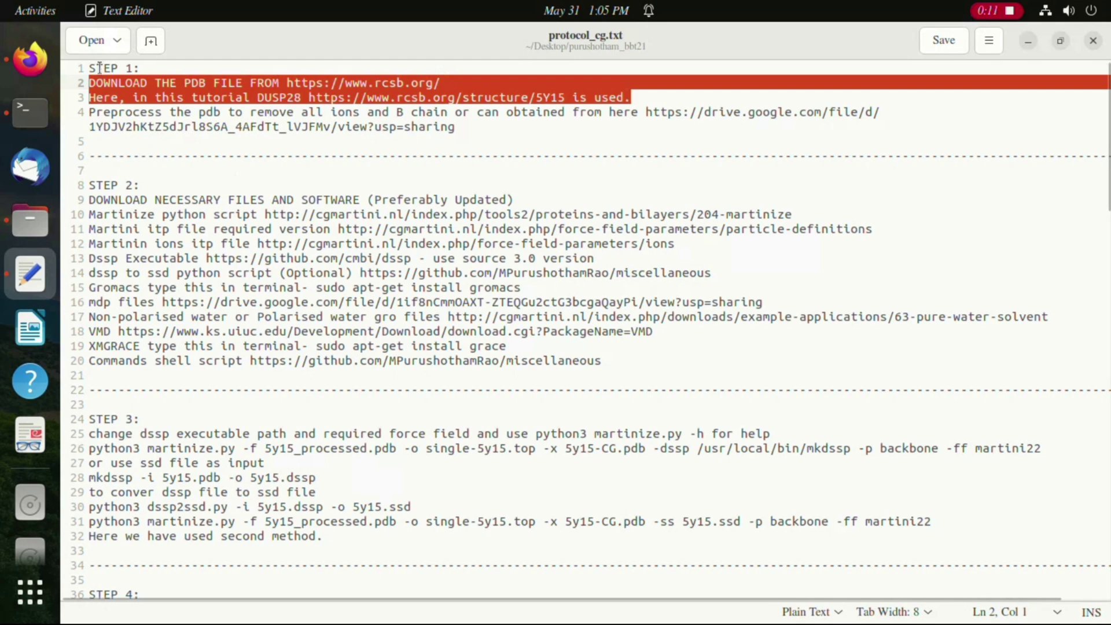
{"action": "left_click_drag", "start_coordinate": [89, 200], "coordinate": [510, 196]}
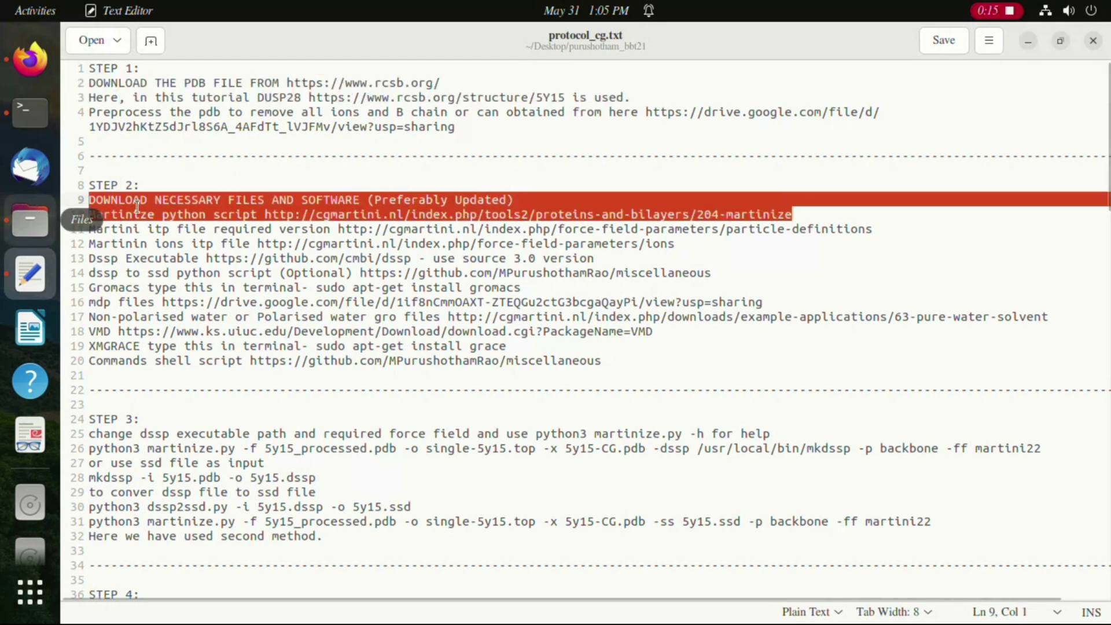
{"action": "left_click", "coordinate": [250, 200]}
{"action": "left_click", "coordinate": [38, 218]}
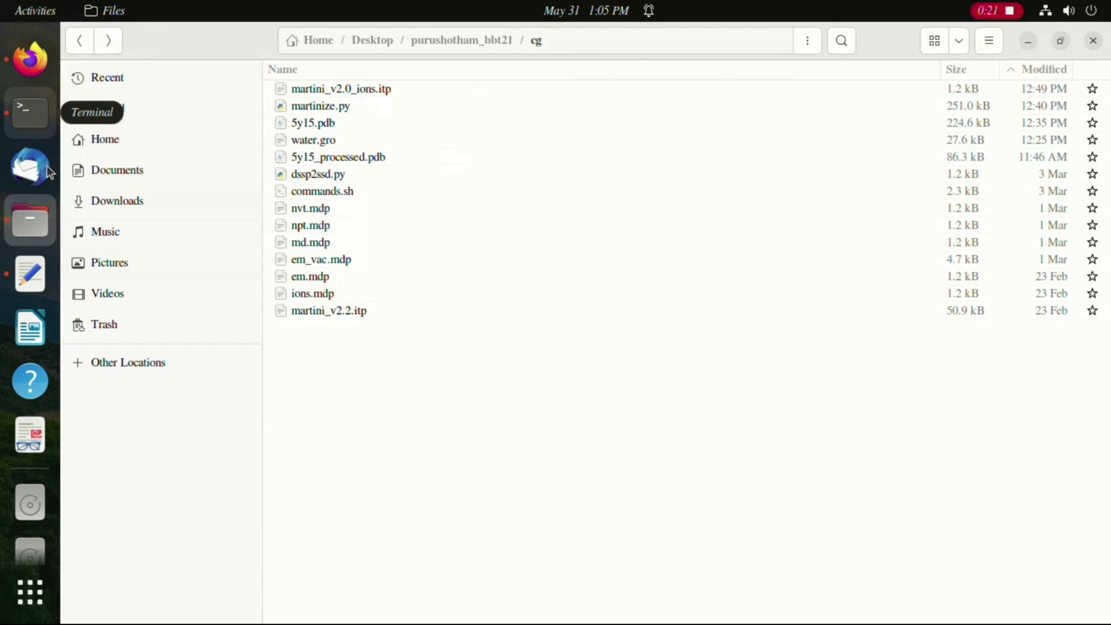
{"action": "left_click", "coordinate": [27, 280]}
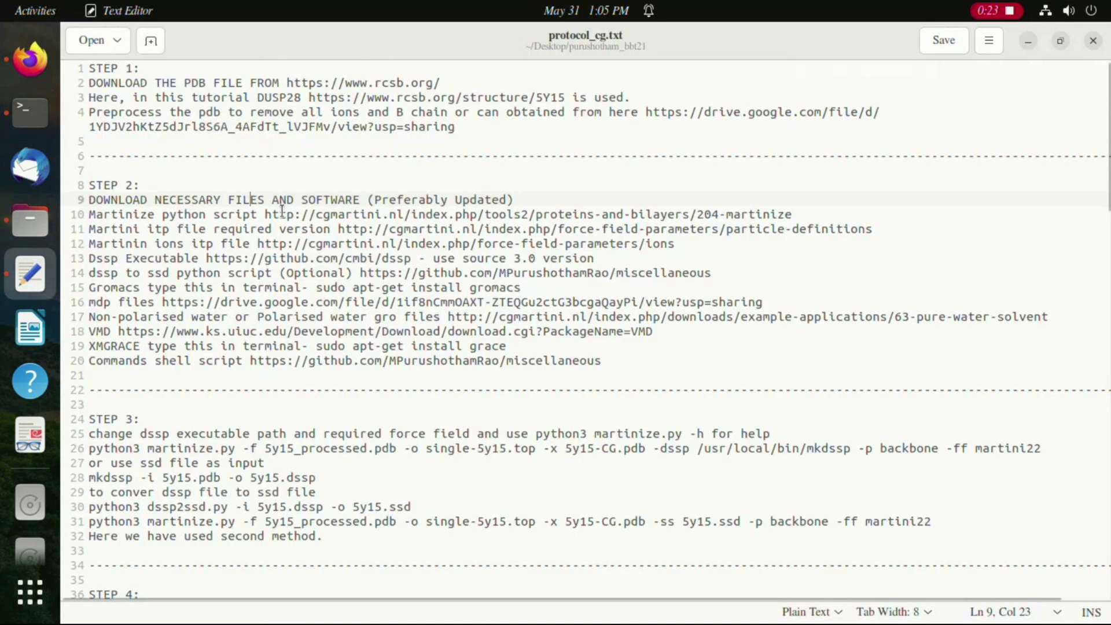
Step: Examine the STEP 3 instructions in protocol_cg.txt, comparing the direct dssp martinize.py command with the method that takes an ssd file
{"action": "scroll", "coordinate": [1101, 172], "scroll_direction": "down", "scroll_amount": 4}
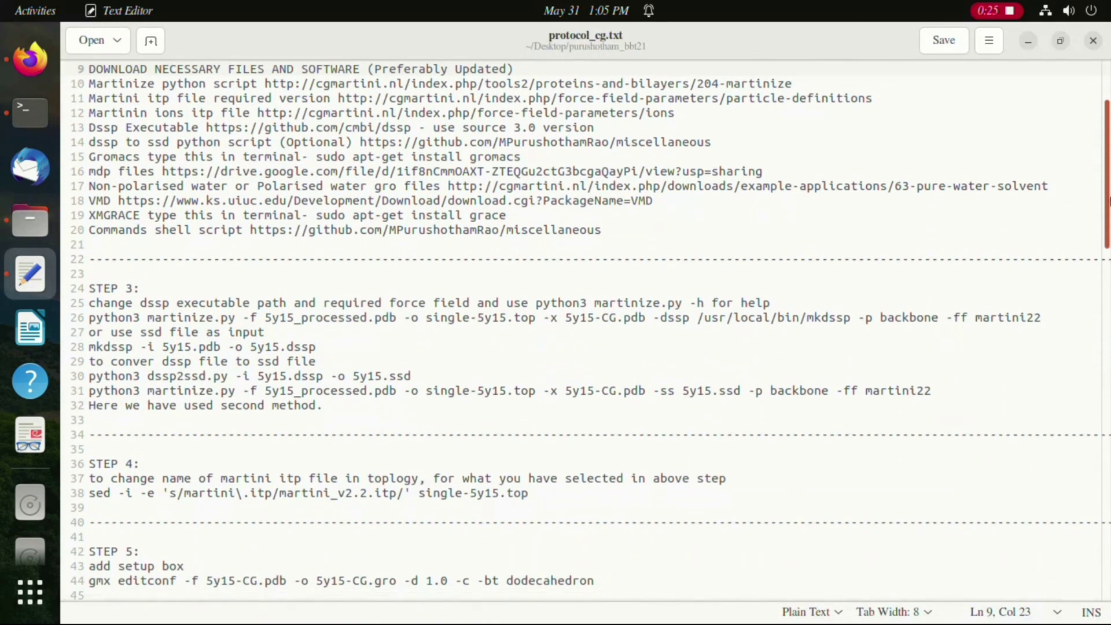
{"action": "scroll", "coordinate": [586, 331], "scroll_direction": "down", "scroll_amount": 4}
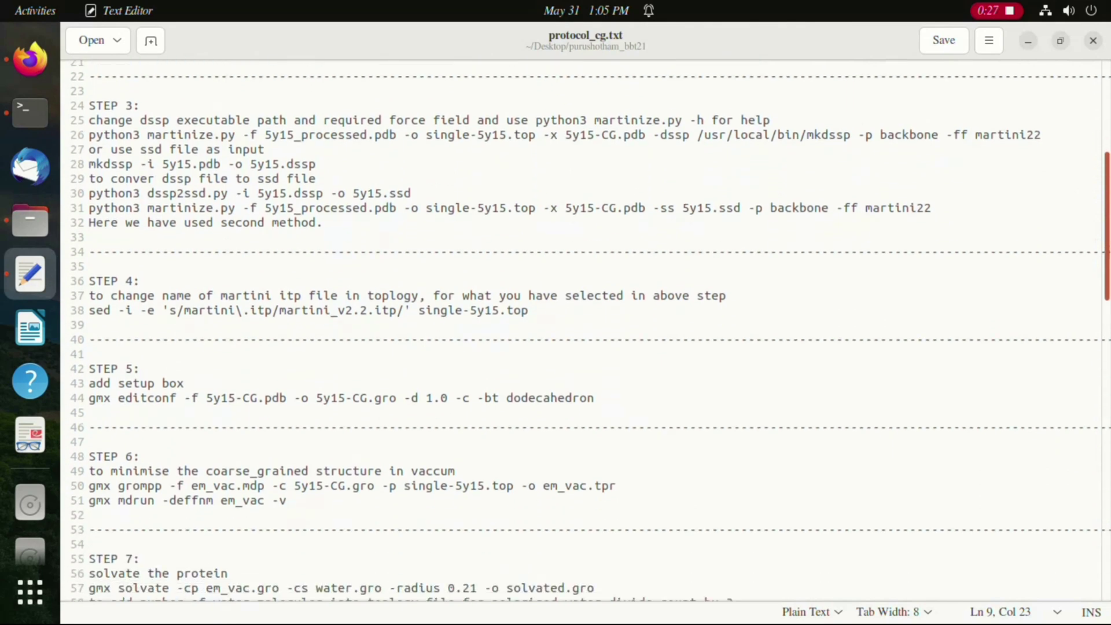
{"action": "scroll", "coordinate": [311, 263], "scroll_direction": "up", "scroll_amount": 1}
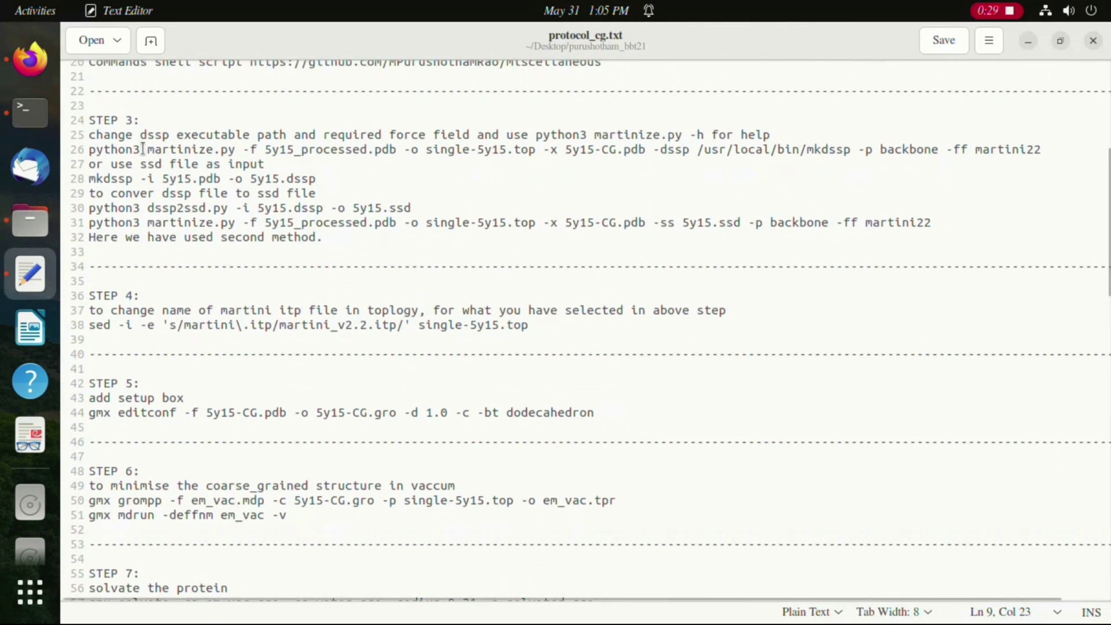
{"action": "left_click_drag", "start_coordinate": [106, 120], "coordinate": [141, 120]}
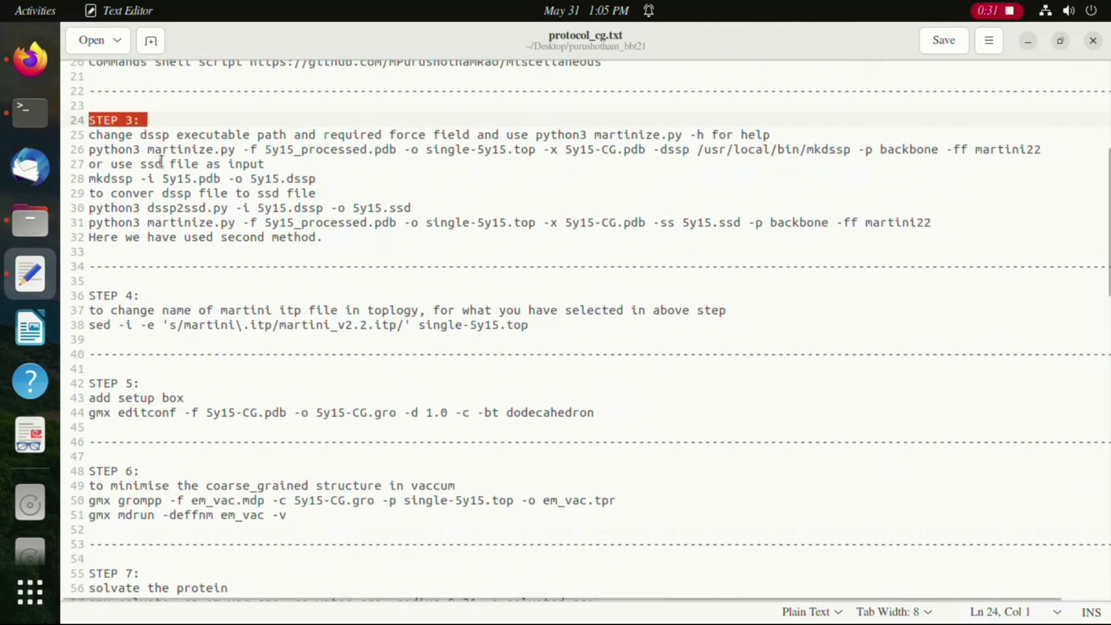
{"action": "left_click_drag", "start_coordinate": [89, 134], "coordinate": [749, 125]}
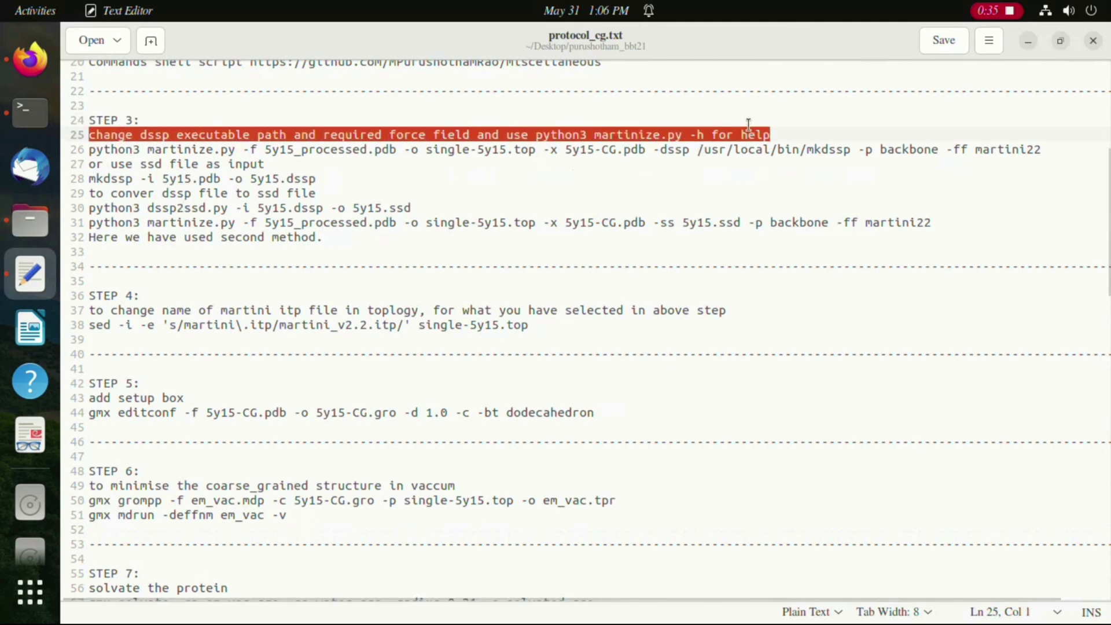
{"action": "left_click_drag", "start_coordinate": [90, 150], "coordinate": [973, 146]}
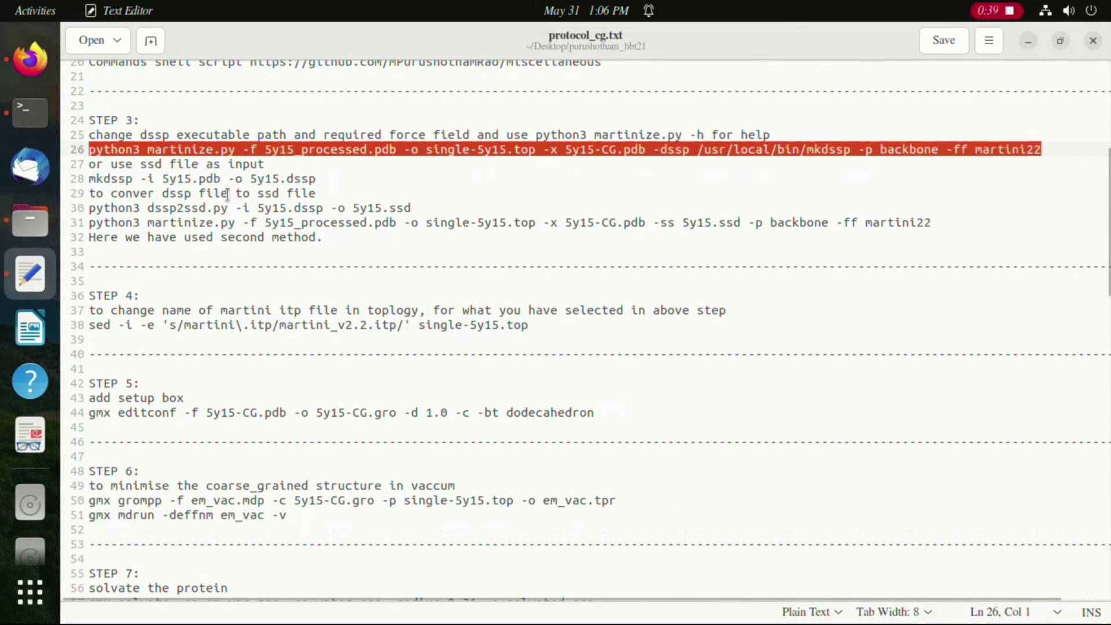
{"action": "left_click_drag", "start_coordinate": [87, 164], "coordinate": [259, 161]}
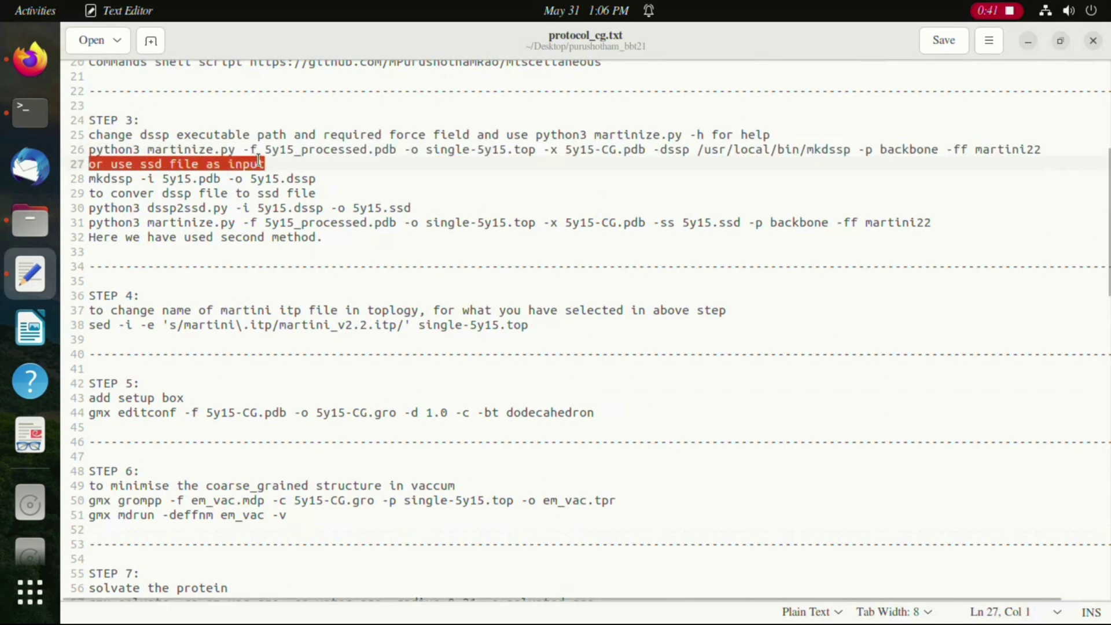
{"action": "left_click_drag", "start_coordinate": [88, 237], "coordinate": [325, 232]}
{"action": "left_click", "coordinate": [322, 231]}
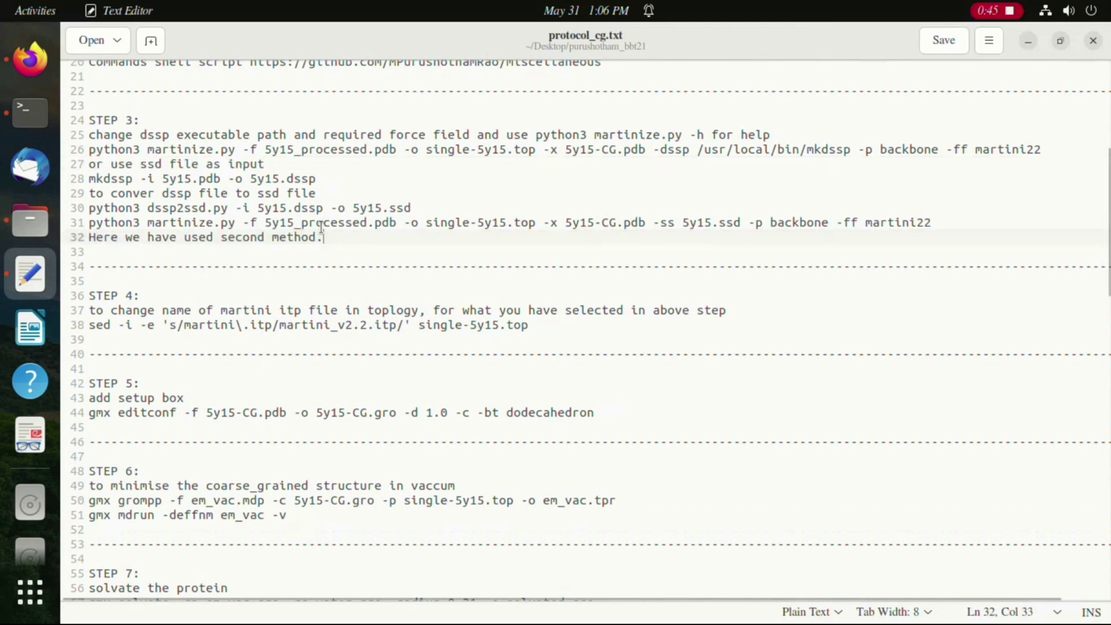
Step: Copy the command mkdssp -i 5y15.pdb -o 5y15.dssp from the protocol and run it in the Terminal
{"action": "left_click_drag", "start_coordinate": [88, 178], "coordinate": [316, 179]}
{"action": "right_click", "coordinate": [308, 176]}
{"action": "left_click", "coordinate": [353, 245]}
{"action": "left_click", "coordinate": [32, 114]}
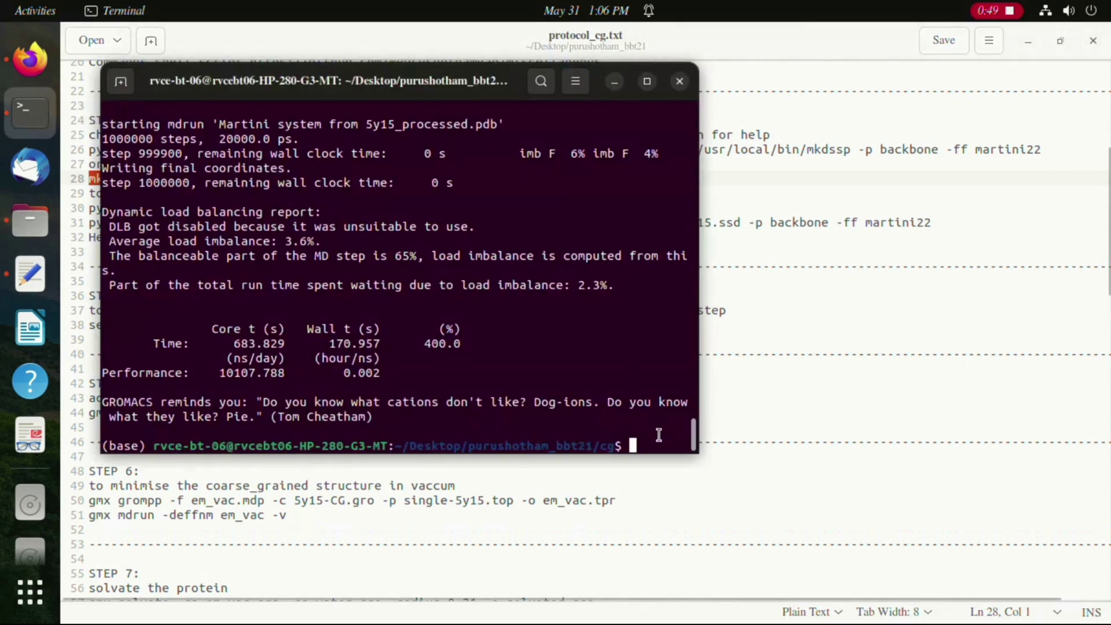
{"action": "right_click", "coordinate": [666, 445]}
{"action": "left_click", "coordinate": [703, 501]}
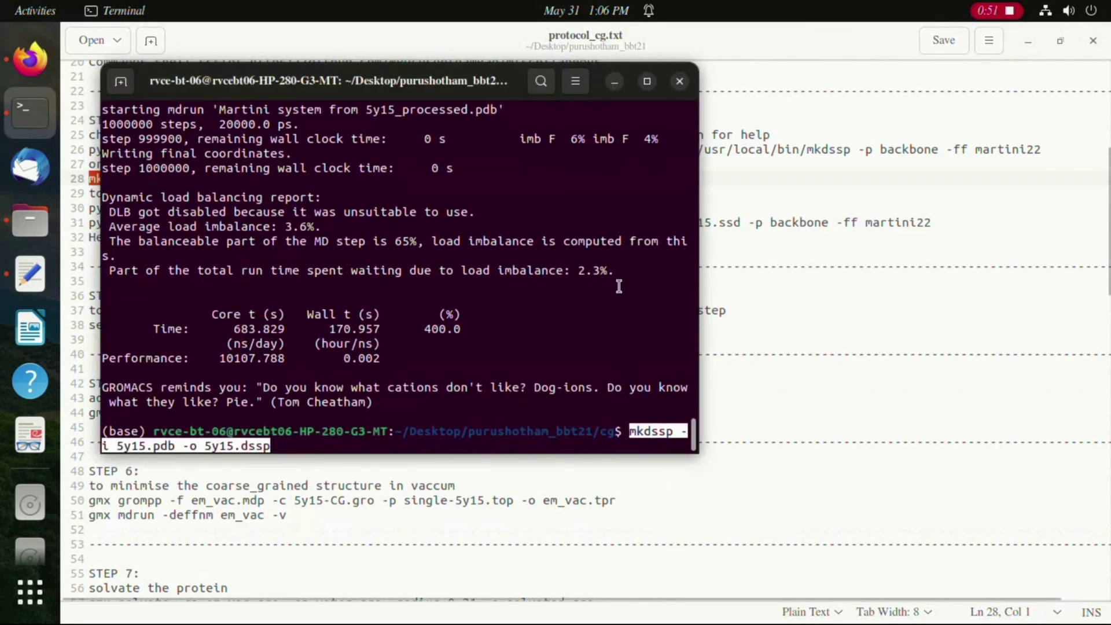
{"action": "key", "text": "Return"}
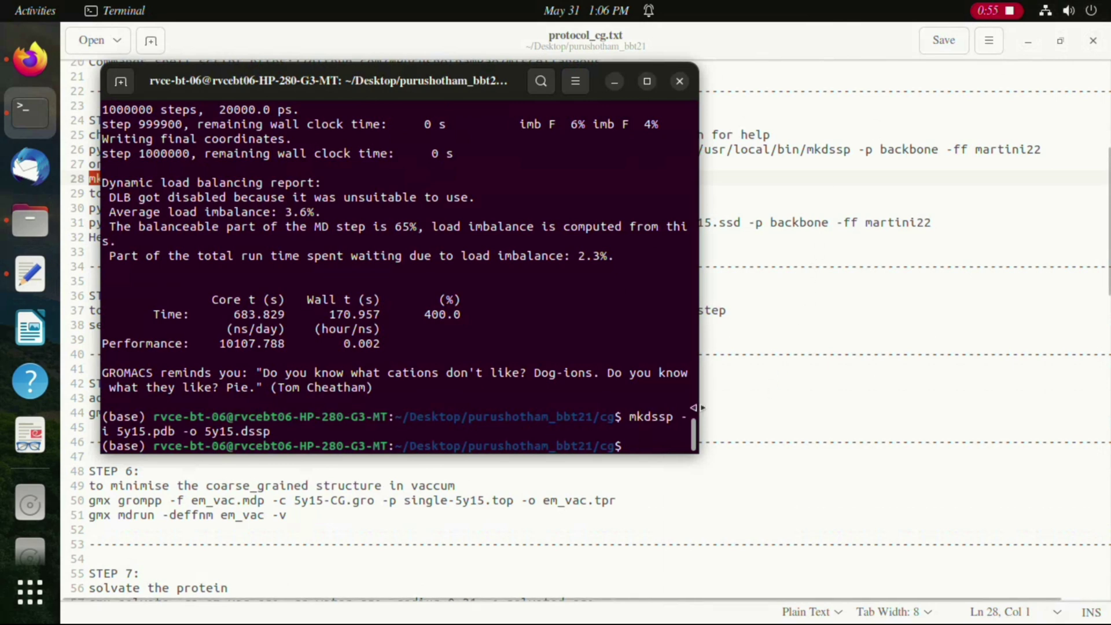
Step: Copy python3 dssp2ssd.py -i 5y15.dssp -o 5y15.ssd from the protocol in Text Editor and run it in the Terminal
{"action": "left_click", "coordinate": [786, 296]}
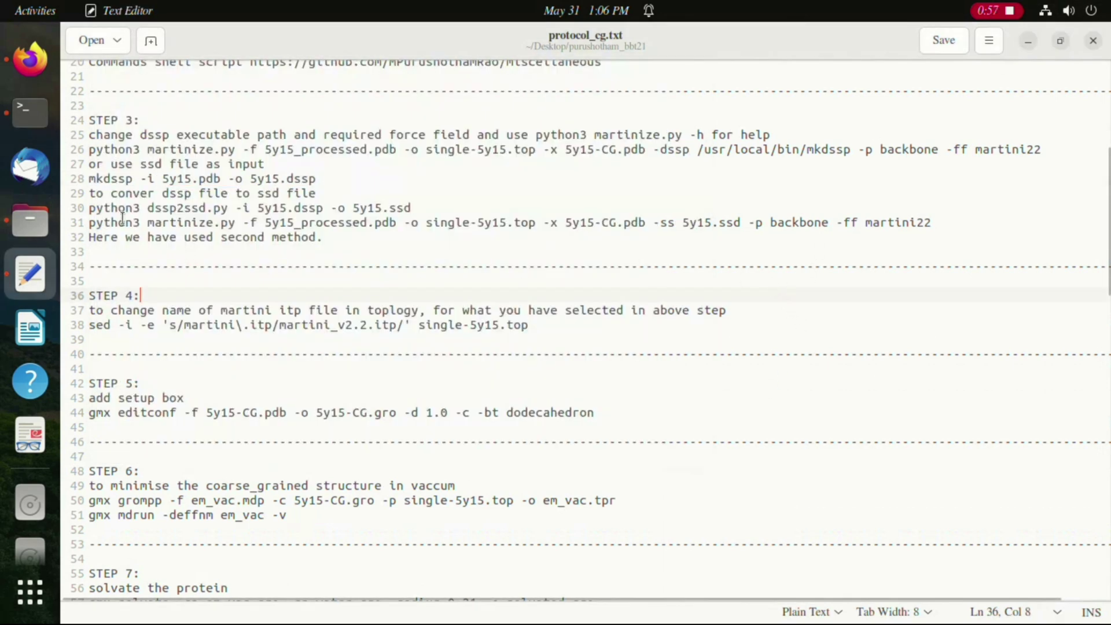
{"action": "left_click_drag", "start_coordinate": [109, 209], "coordinate": [932, 223]}
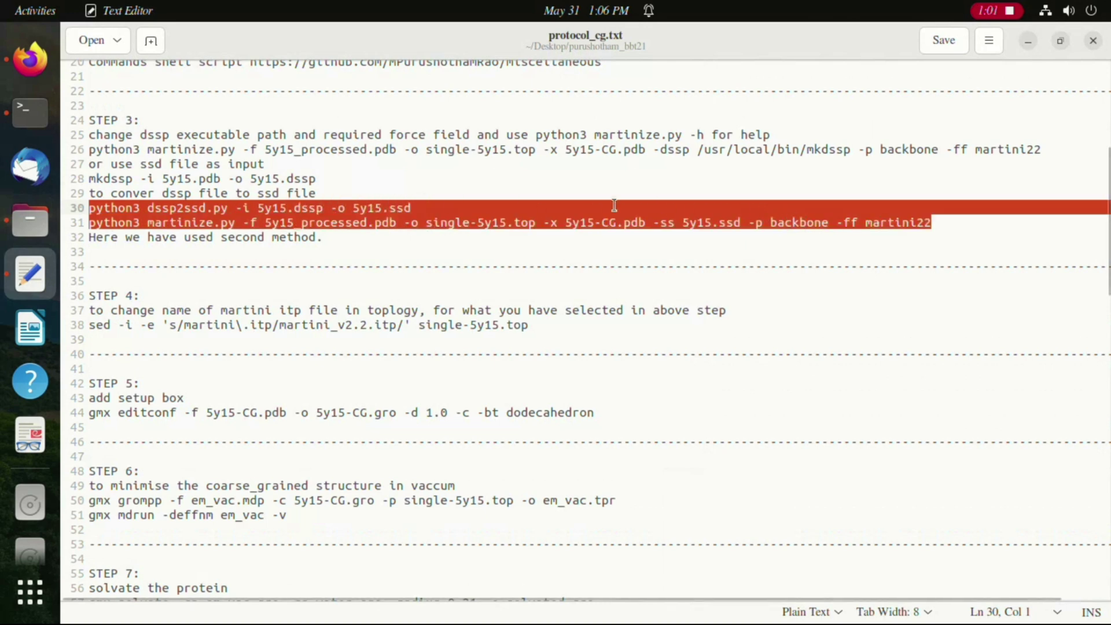
{"action": "left_click_drag", "start_coordinate": [412, 207], "coordinate": [99, 207]}
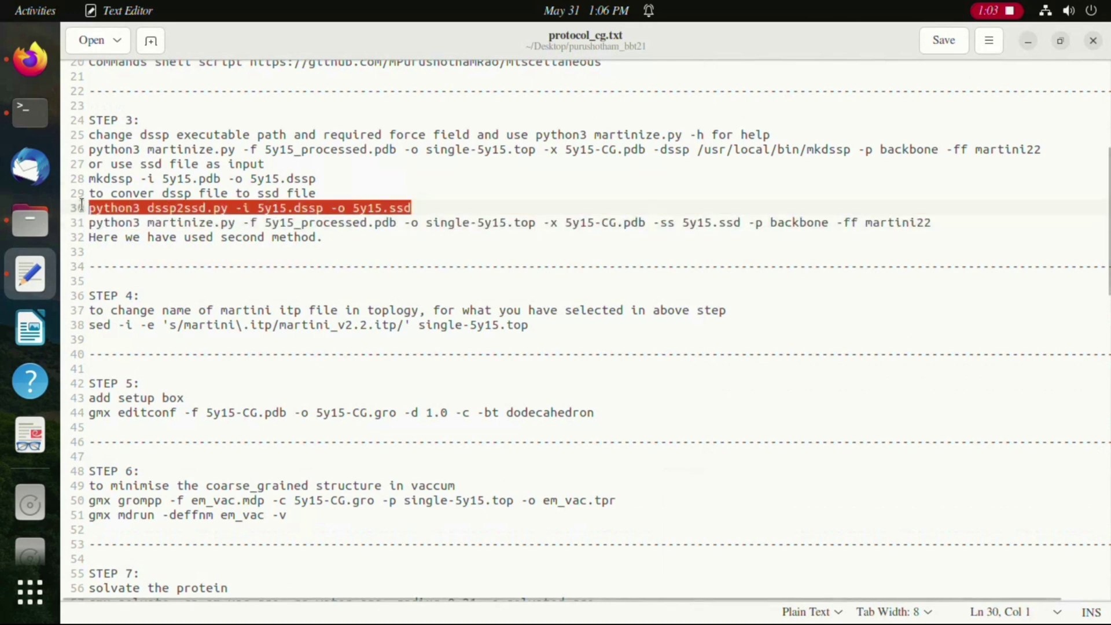
{"action": "right_click", "coordinate": [116, 209]}
{"action": "left_click", "coordinate": [145, 278]}
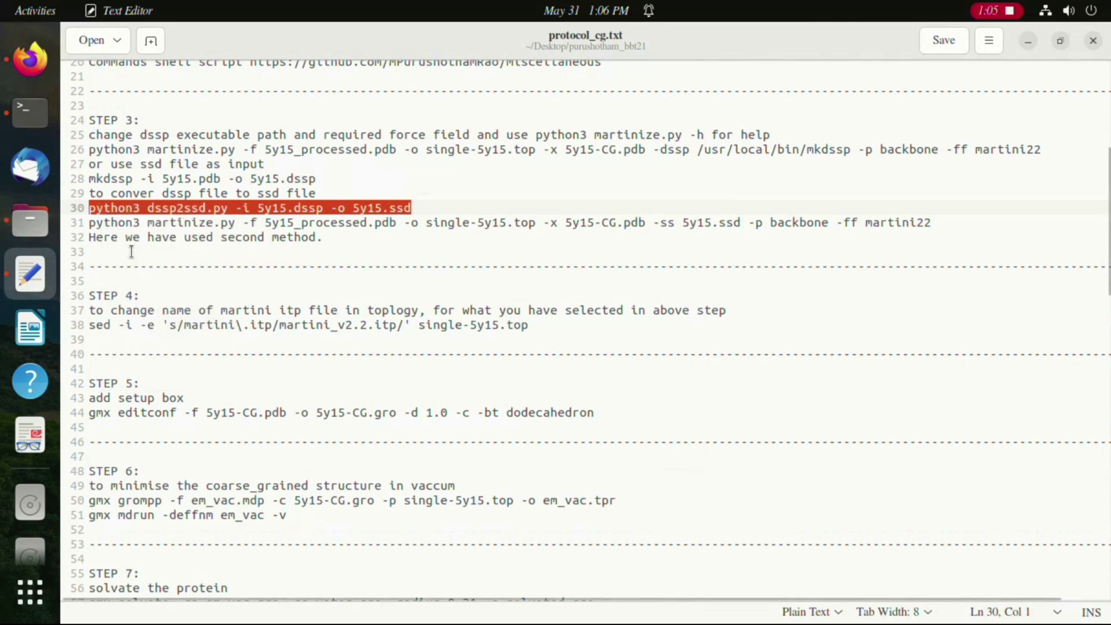
{"action": "left_click", "coordinate": [31, 113]}
{"action": "right_click", "coordinate": [657, 435]}
{"action": "left_click", "coordinate": [671, 484]}
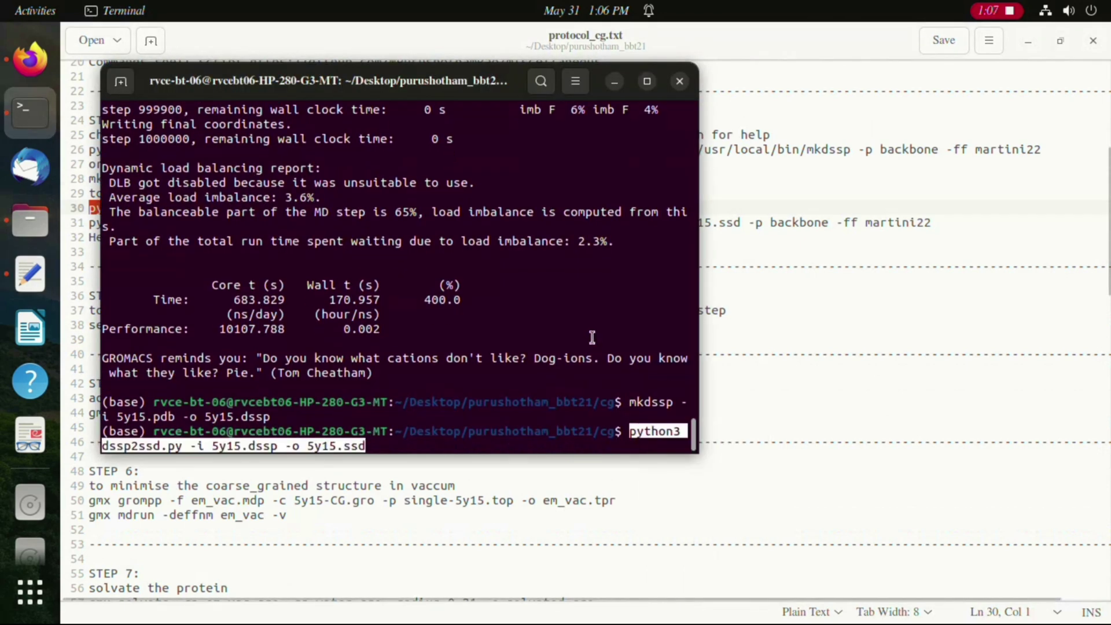
{"action": "key", "text": "Return"}
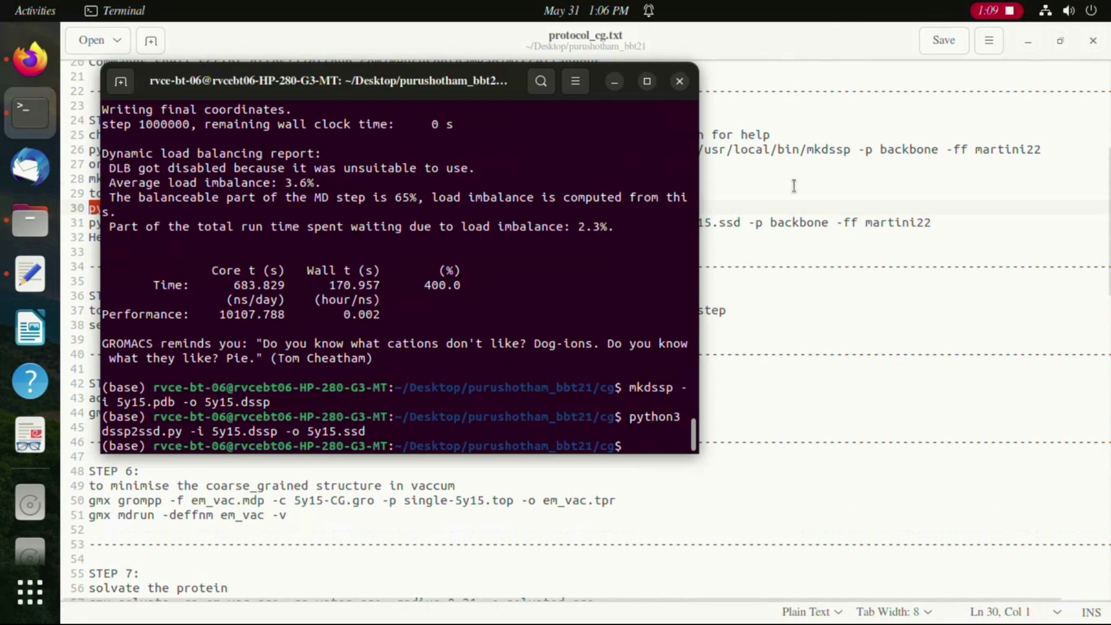
Step: Copy python3 martinize.py -f 5y15_processed.pdb -o single-5y15.top -x 5y15-CG.pdb -ss 5y15.ssd -p backbone -ff martini22 from the protocol and run it in the Terminal
{"action": "left_click", "coordinate": [773, 220]}
{"action": "left_click_drag", "start_coordinate": [89, 218], "coordinate": [915, 222]}
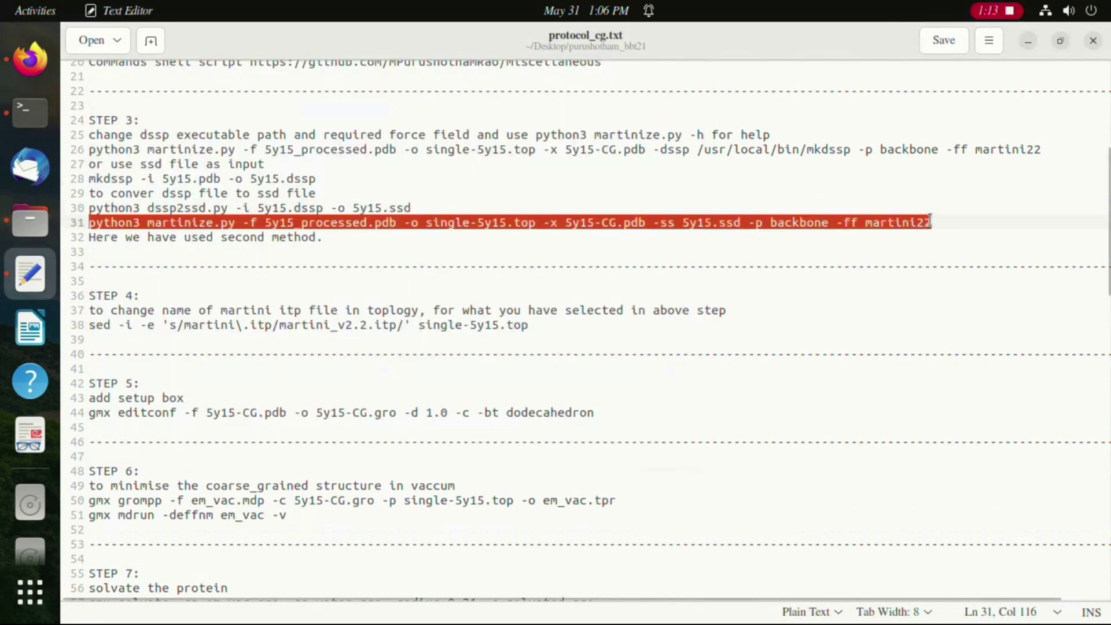
{"action": "right_click", "coordinate": [930, 222]}
{"action": "left_click", "coordinate": [977, 293]}
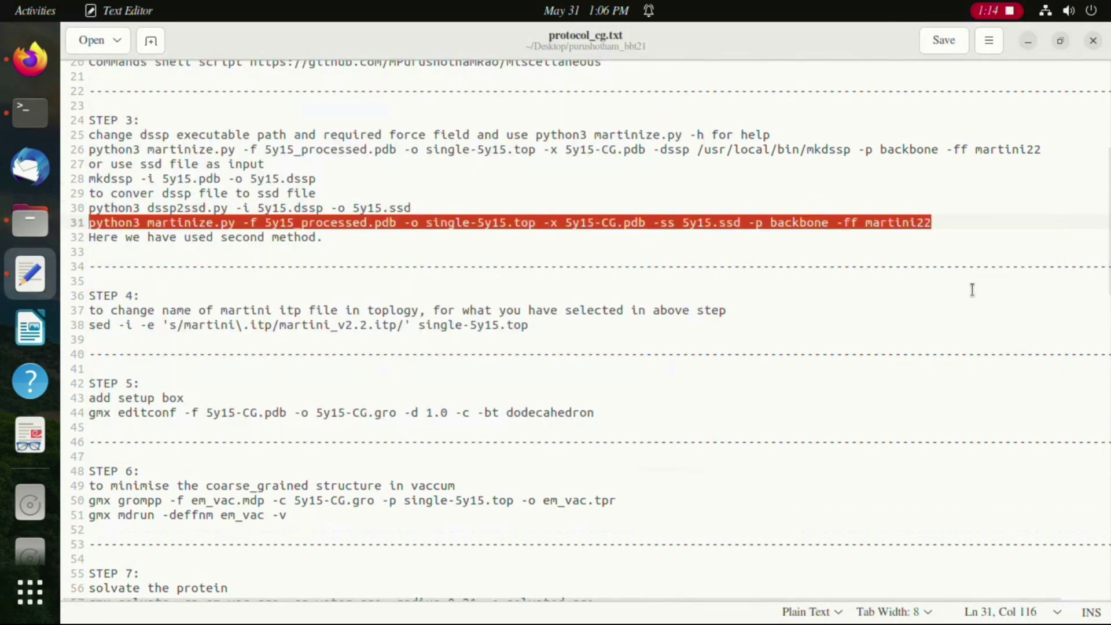
{"action": "left_click", "coordinate": [14, 122]}
{"action": "right_click", "coordinate": [660, 432]}
{"action": "left_click", "coordinate": [707, 483]}
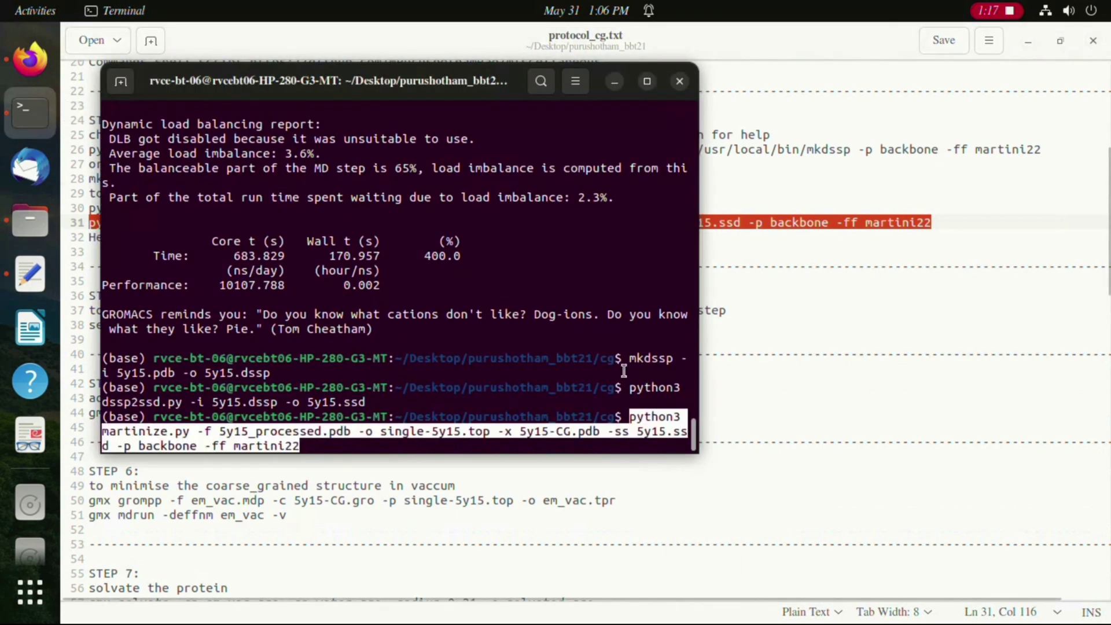
{"action": "key", "text": "Return"}
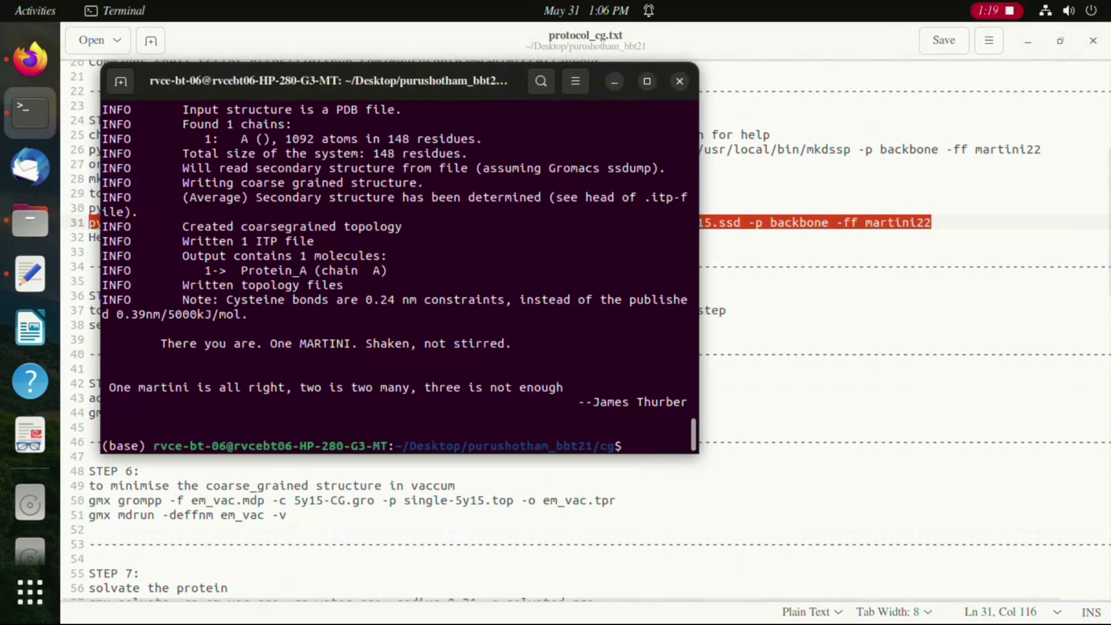
{"action": "left_click_drag", "start_coordinate": [117, 390], "coordinate": [634, 407]}
{"action": "left_click", "coordinate": [633, 406]}
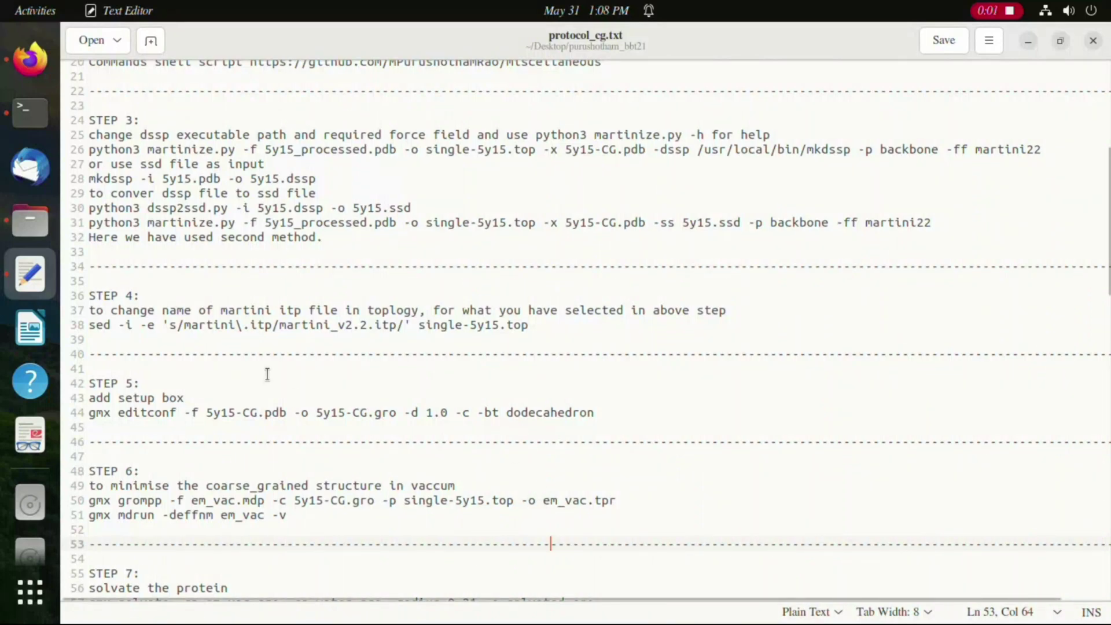
Step: Review STEP 4 of the protocol and inspect the martini.itp include line in single-5y15.top from the cg folder, closing the file again
{"action": "left_click_drag", "start_coordinate": [90, 295], "coordinate": [700, 316]}
{"action": "key", "text": "shift+Down"}
{"action": "key", "text": "shift+End"}
{"action": "left_click", "coordinate": [522, 325]}
{"action": "left_click", "coordinate": [30, 222]}
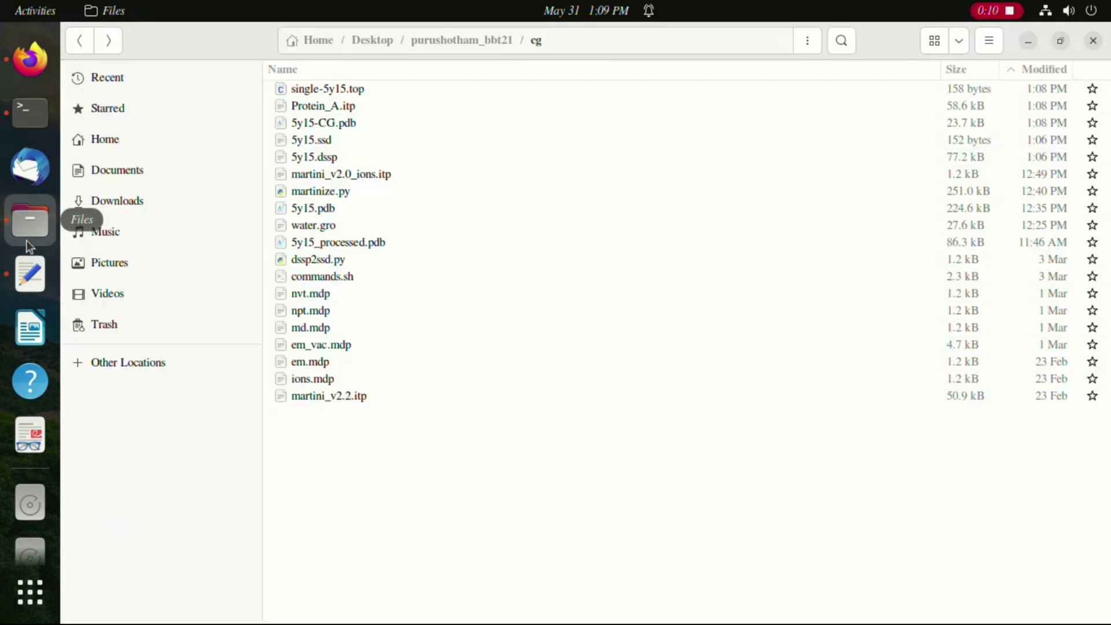
{"action": "double_click", "coordinate": [311, 90]}
{"action": "left_click_drag", "start_coordinate": [272, 99], "coordinate": [65, 97]}
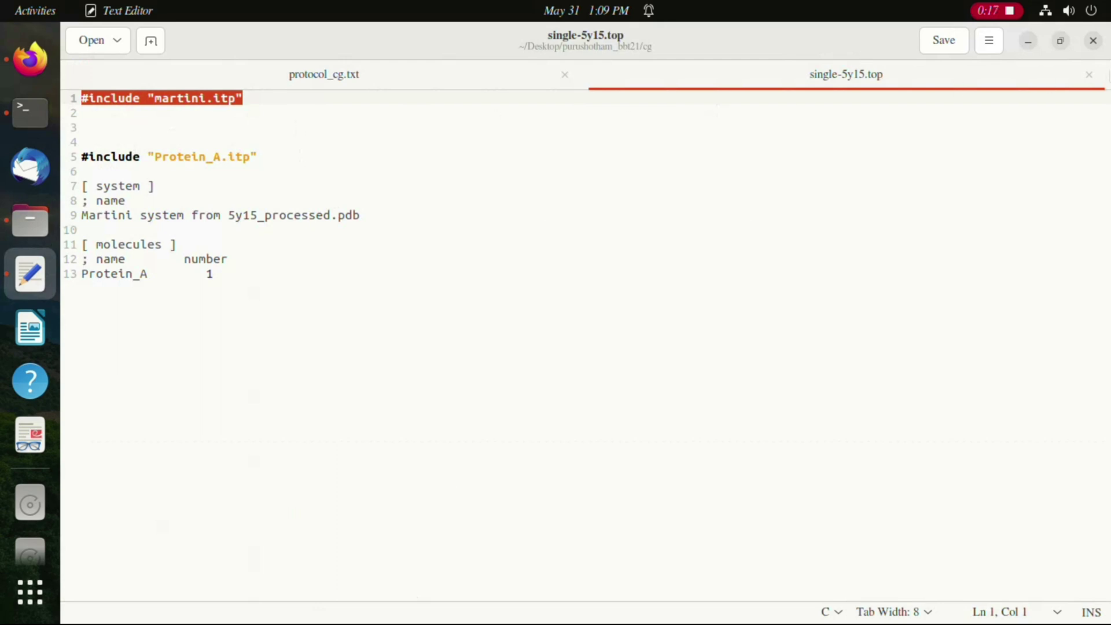
{"action": "left_click", "coordinate": [1089, 74]}
Step: Copy the STEP 4 command sed -i -e 's/martini\.itp/martini_v2.2.itp/' single-5y15.top from the protocol and run it in the Terminal
{"action": "left_click_drag", "start_coordinate": [90, 328], "coordinate": [520, 325]}
{"action": "left_click", "coordinate": [112, 326]}
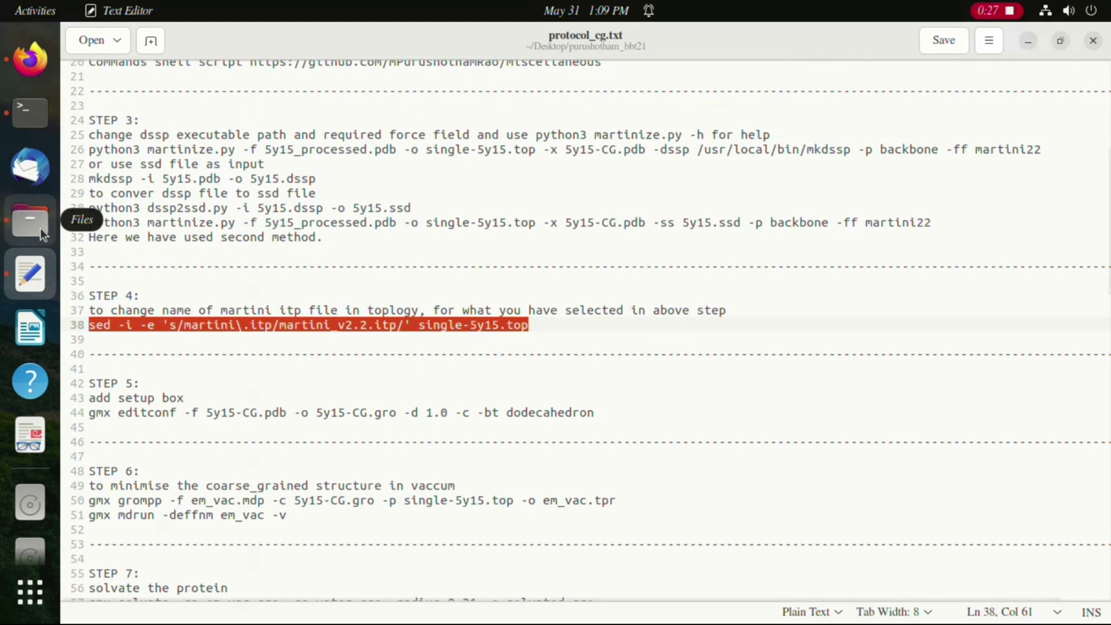
{"action": "left_click", "coordinate": [30, 112]}
{"action": "right_click", "coordinate": [512, 387]}
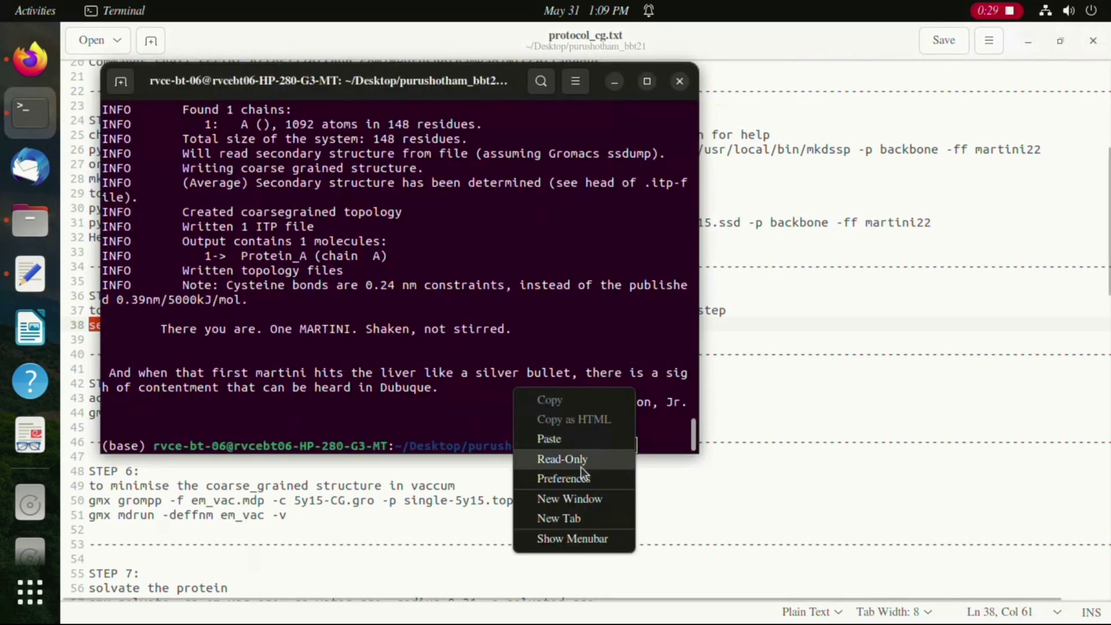
{"action": "left_click", "coordinate": [576, 440]}
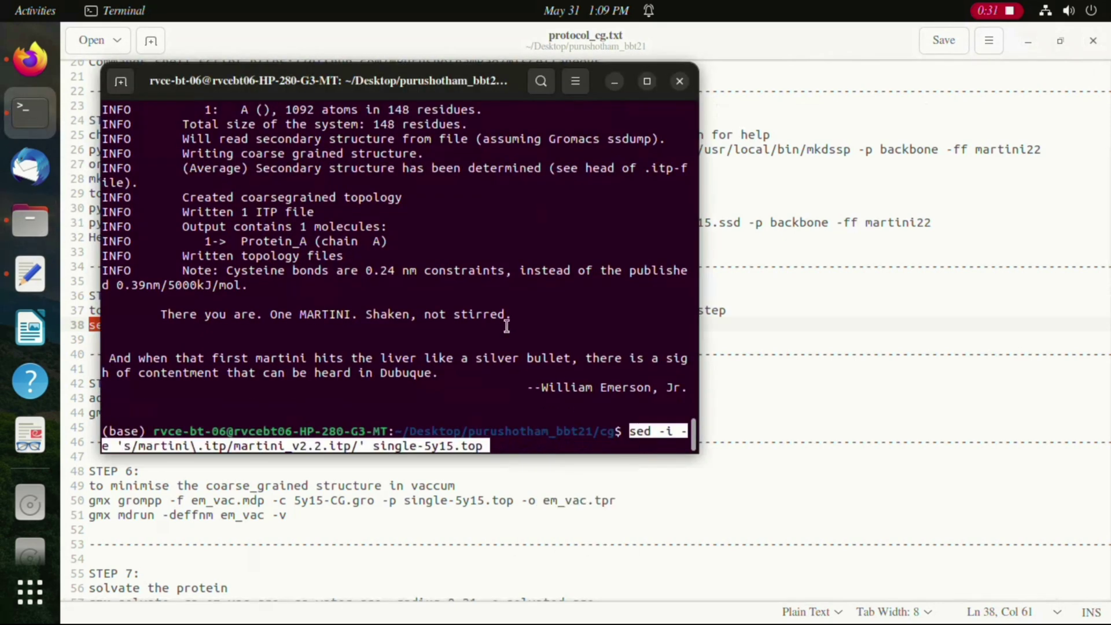
{"action": "key", "text": "Return"}
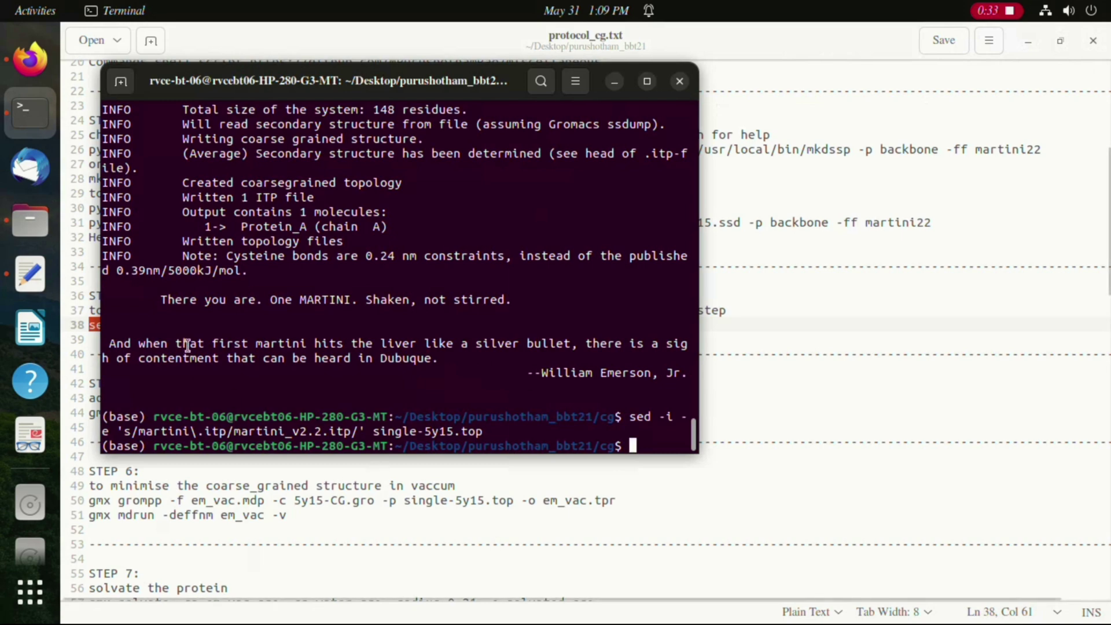
Step: Open single-5y15.top from the cg folder, check its martini_v2.2.itp include line, and close the file again
{"action": "left_click", "coordinate": [31, 231]}
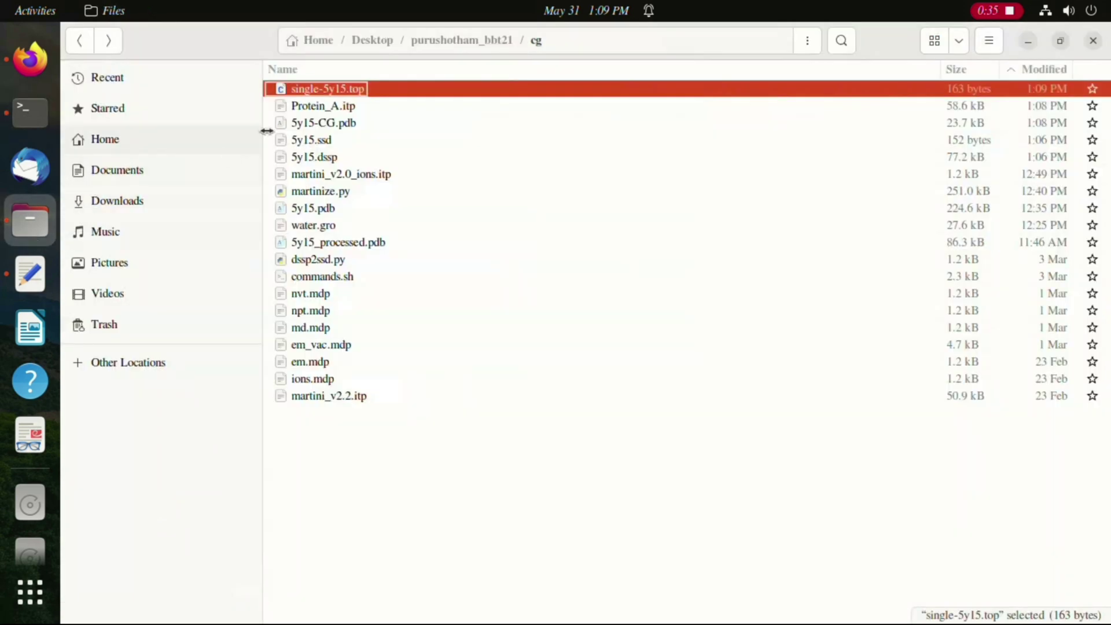
{"action": "double_click", "coordinate": [359, 88]}
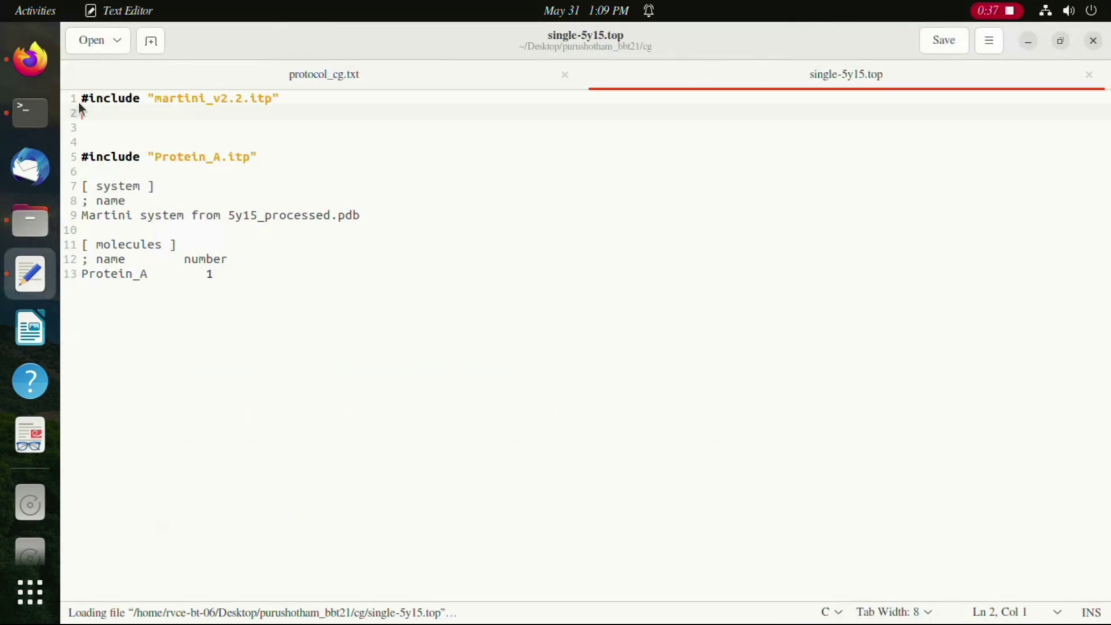
{"action": "left_click", "coordinate": [1028, 41]}
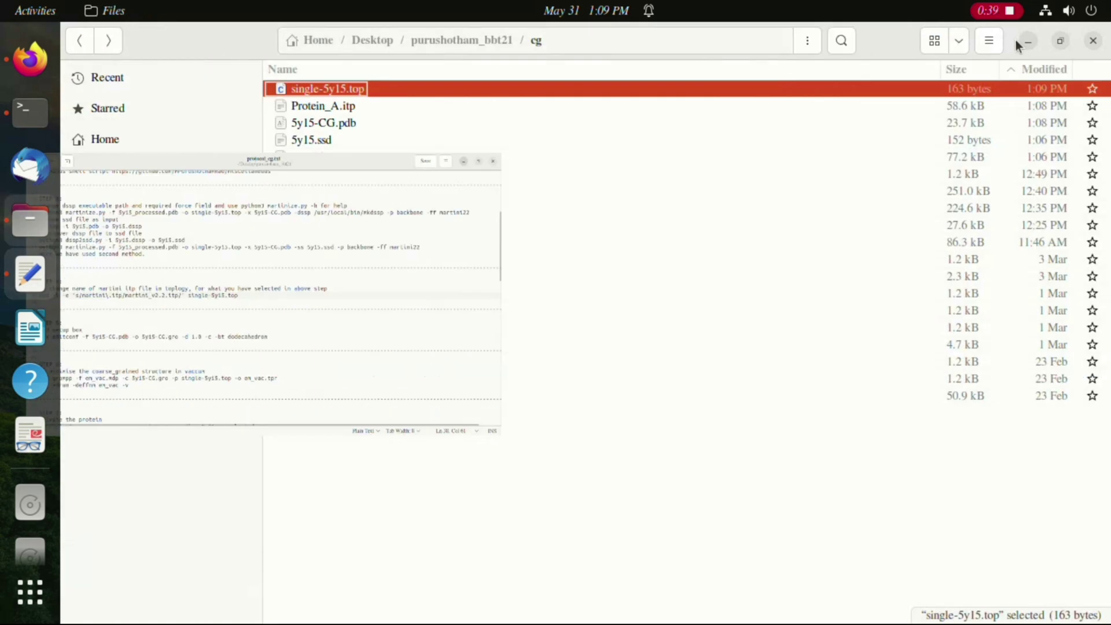
{"action": "left_click", "coordinate": [31, 111]}
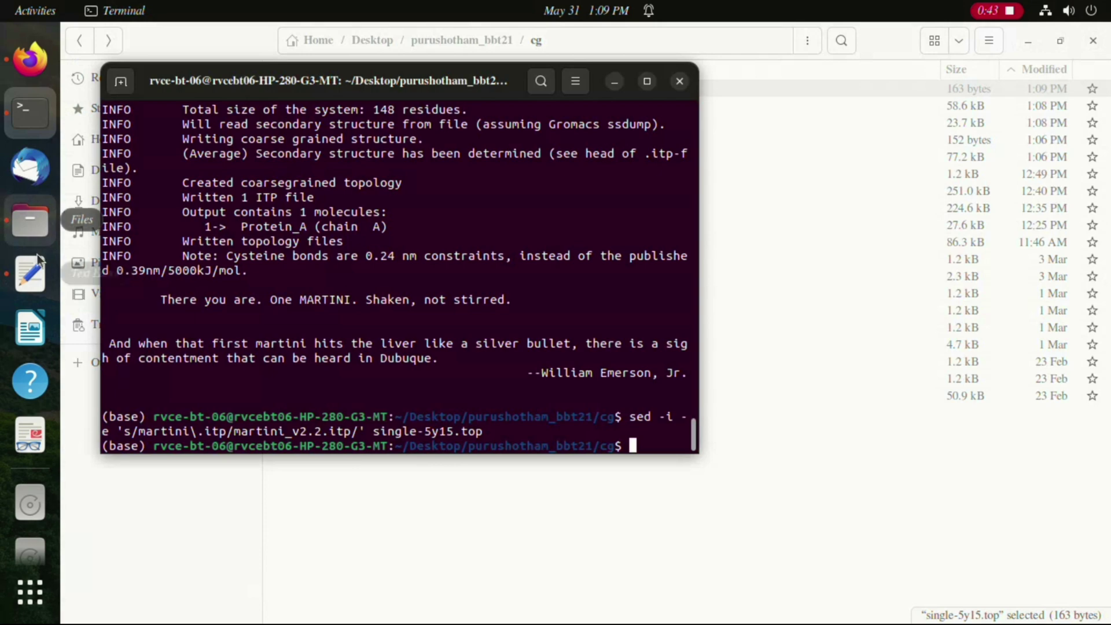
Step: Copy the STEP 5 command gmx editconf -f 5y15-CG.pdb -o 5y15-CG.gro -d 1.0 -c -bt dodecahedron from the protocol and run it in the Terminal
{"action": "left_click", "coordinate": [30, 273]}
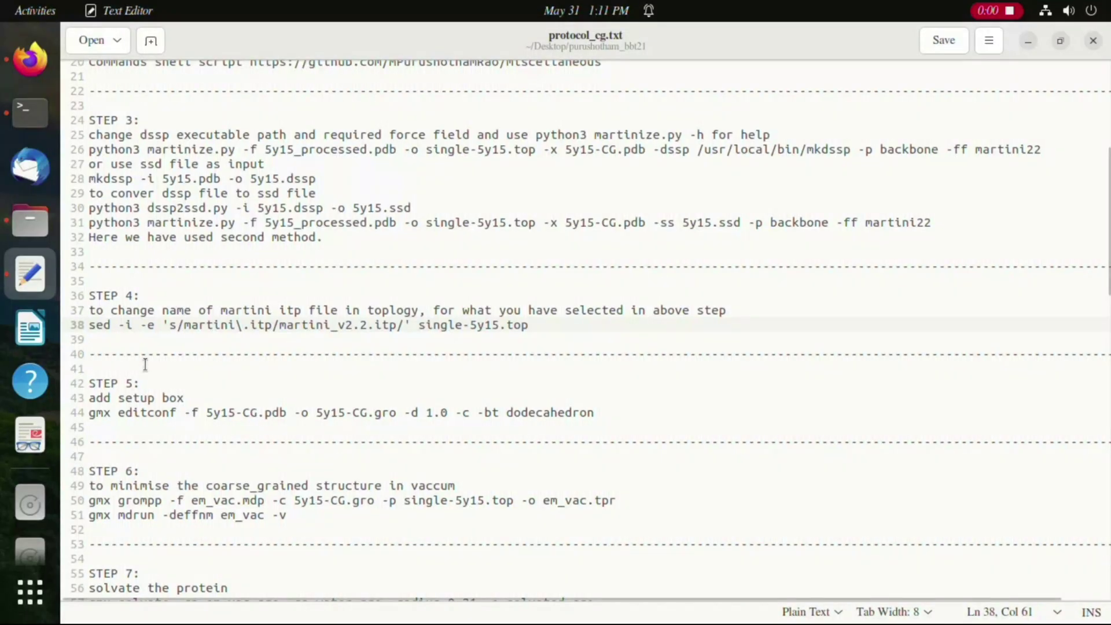
{"action": "left_click", "coordinate": [94, 296]}
{"action": "left_click_drag", "start_coordinate": [102, 387], "coordinate": [139, 384]}
{"action": "left_click", "coordinate": [139, 384]}
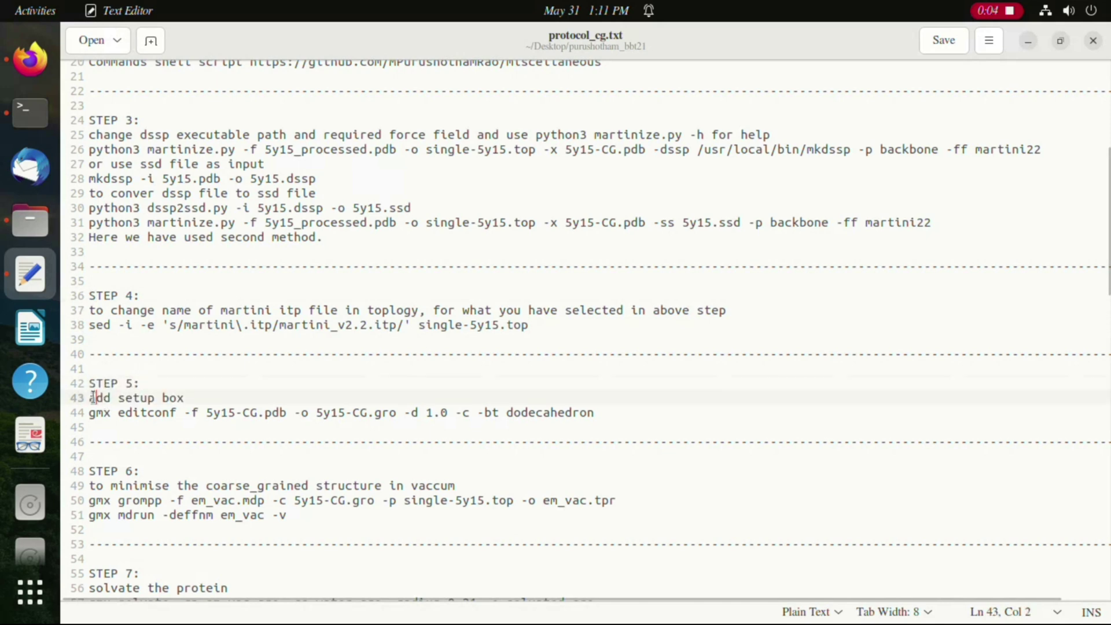
{"action": "triple_click", "coordinate": [94, 398]}
{"action": "left_click_drag", "start_coordinate": [92, 415], "coordinate": [602, 413]}
{"action": "right_click", "coordinate": [606, 412]}
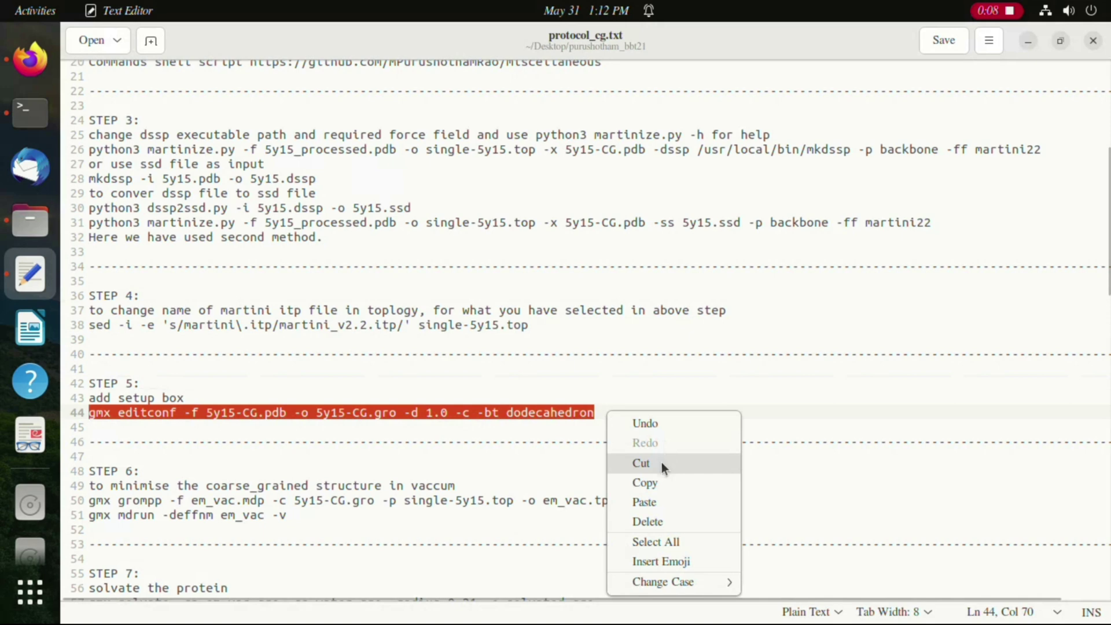
{"action": "left_click", "coordinate": [658, 481]}
{"action": "left_click", "coordinate": [51, 122]}
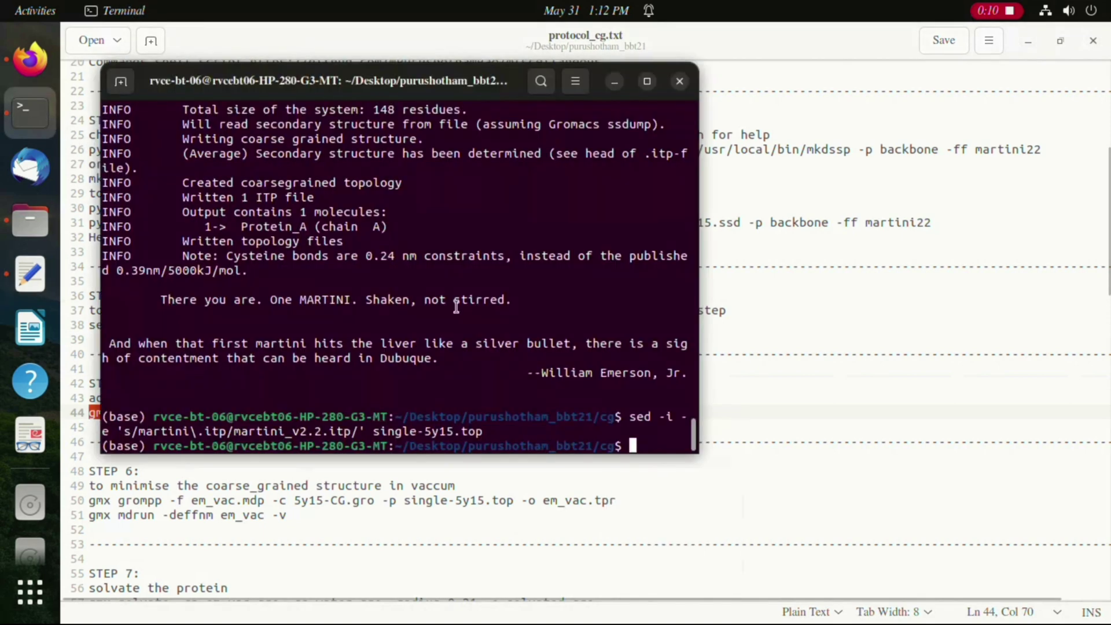
{"action": "right_click", "coordinate": [633, 414]}
{"action": "left_click", "coordinate": [665, 466]}
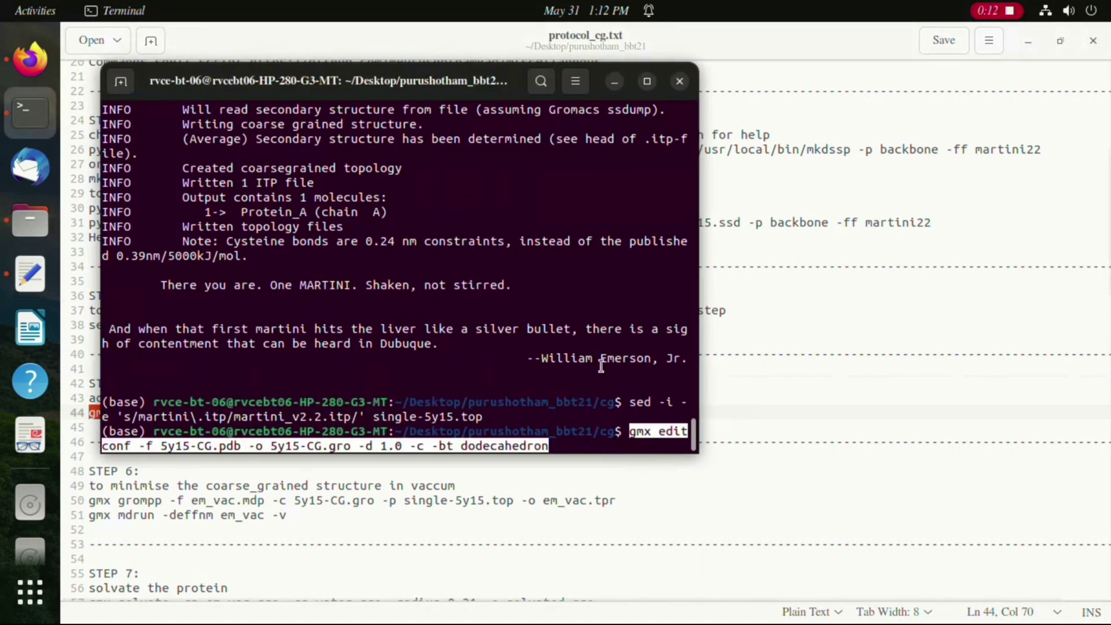
{"action": "key", "text": "Return"}
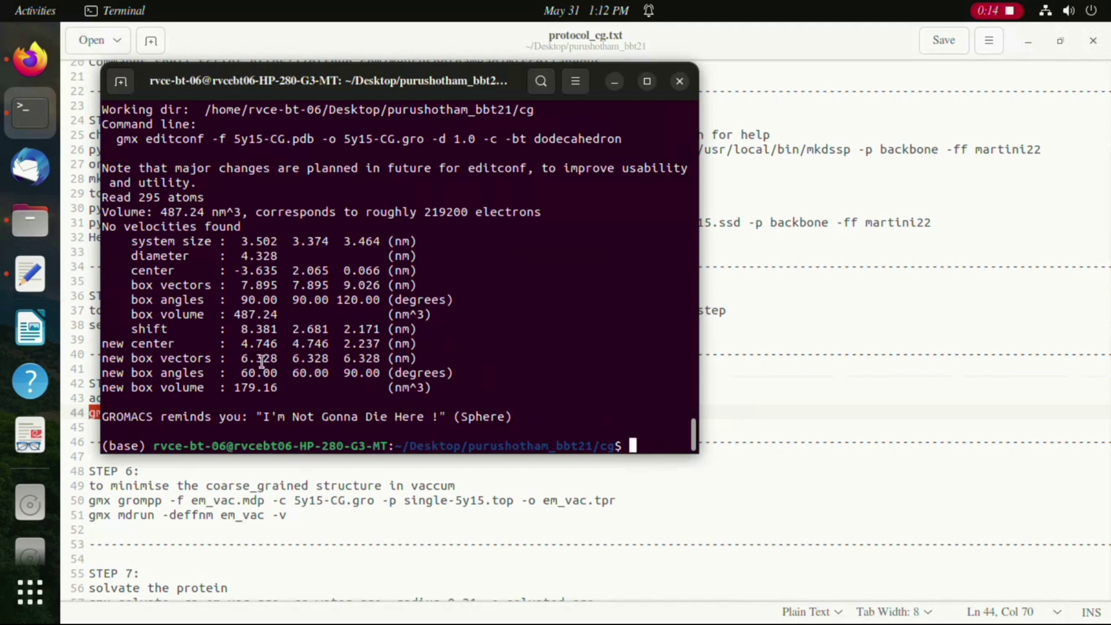
{"action": "left_click_drag", "start_coordinate": [110, 397], "coordinate": [252, 419]}
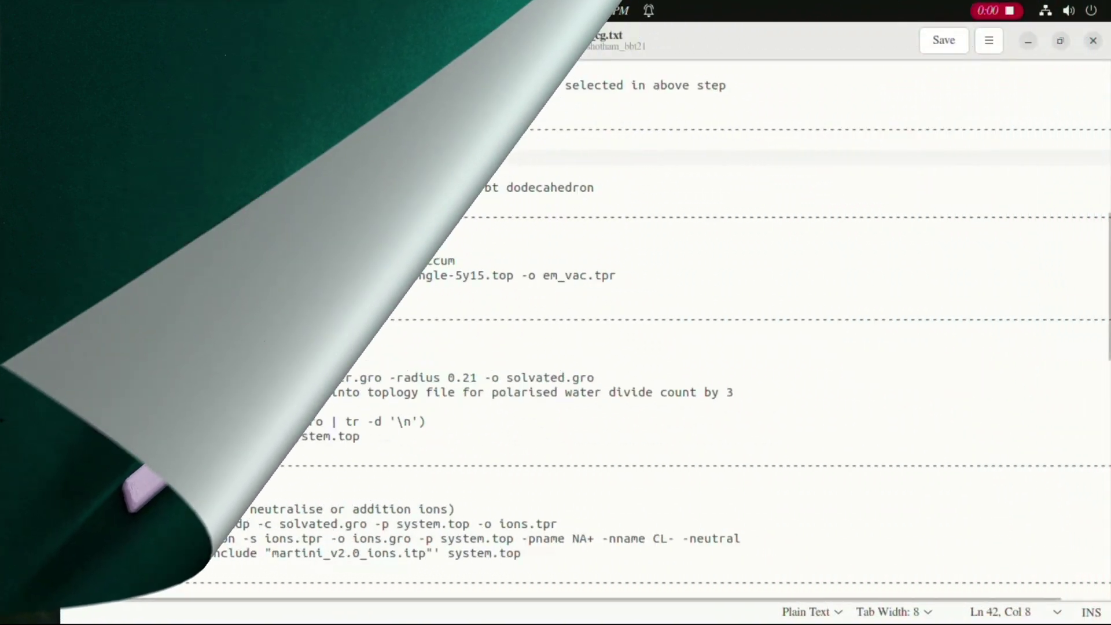
Step: Copy the STEP 6 command gmx grompp -f em_vac.mdp -c 5y15-CG.gro -p single-5y15.top -o em_vac.tpr from the protocol and run it in the Terminal
{"action": "left_click_drag", "start_coordinate": [118, 246], "coordinate": [457, 262]}
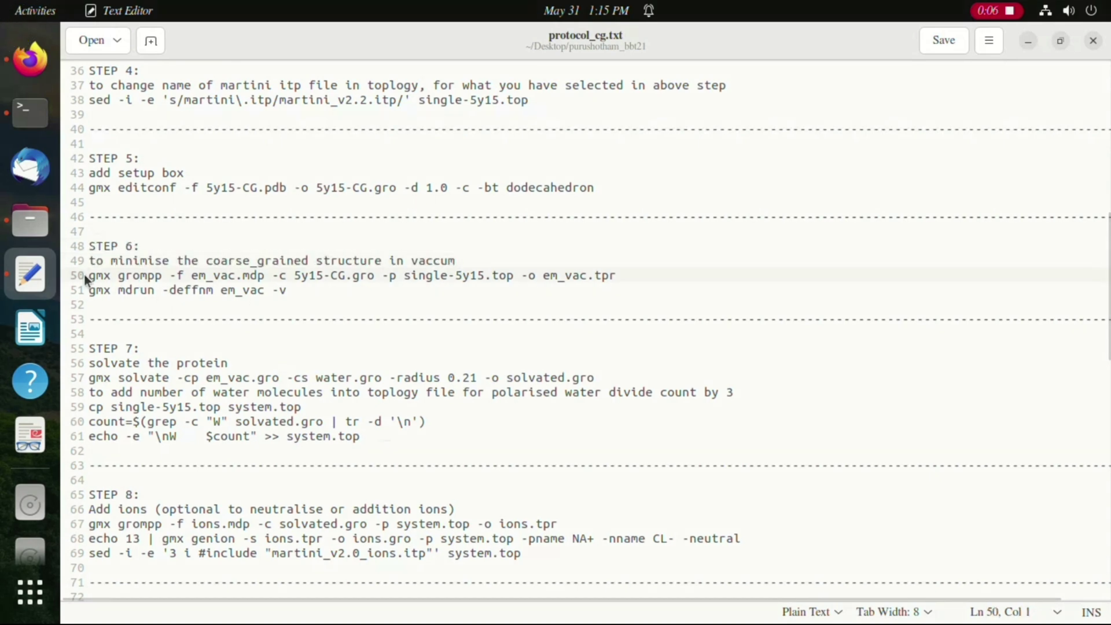
{"action": "left_click_drag", "start_coordinate": [87, 276], "coordinate": [625, 278]}
{"action": "right_click", "coordinate": [626, 279]}
{"action": "left_click", "coordinate": [673, 348]}
{"action": "left_click", "coordinate": [7, 99]}
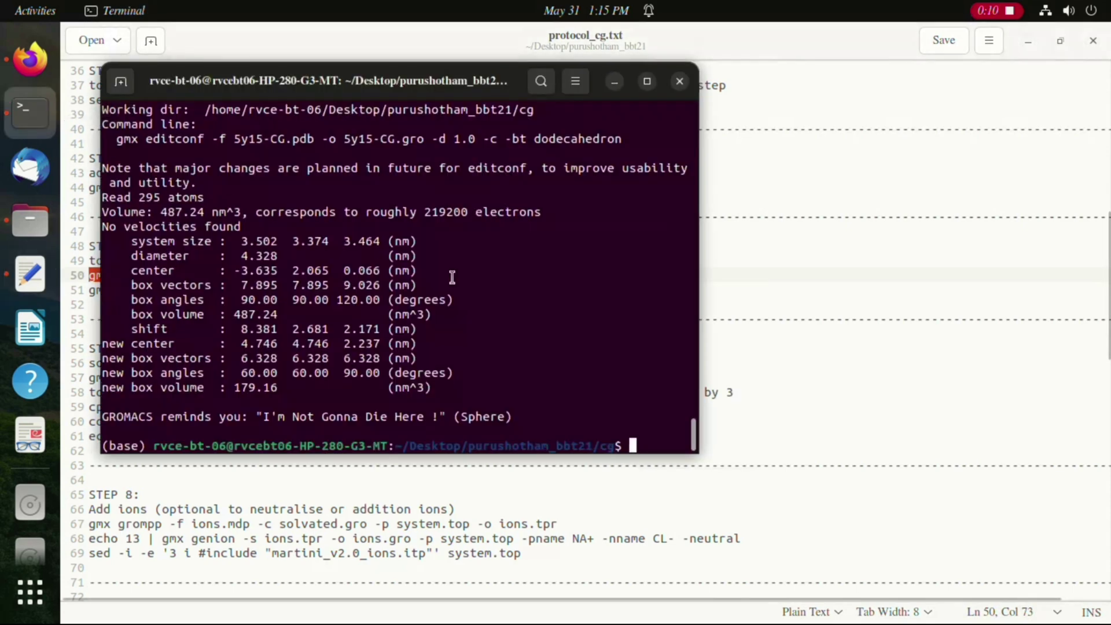
{"action": "right_click", "coordinate": [632, 412]}
{"action": "left_click", "coordinate": [666, 457]}
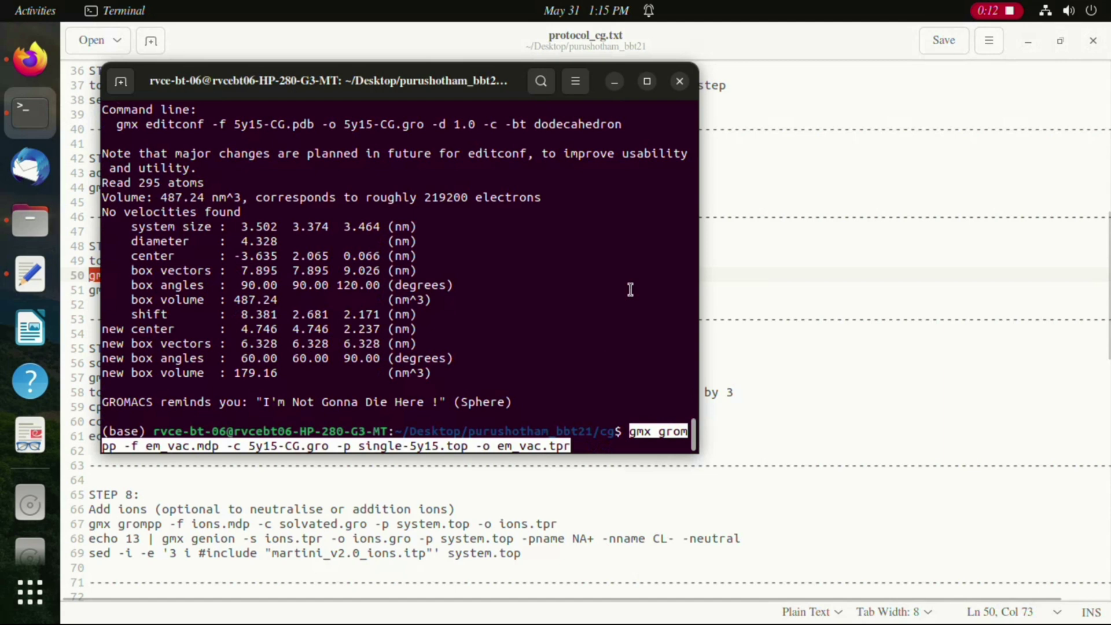
{"action": "key", "text": "Return"}
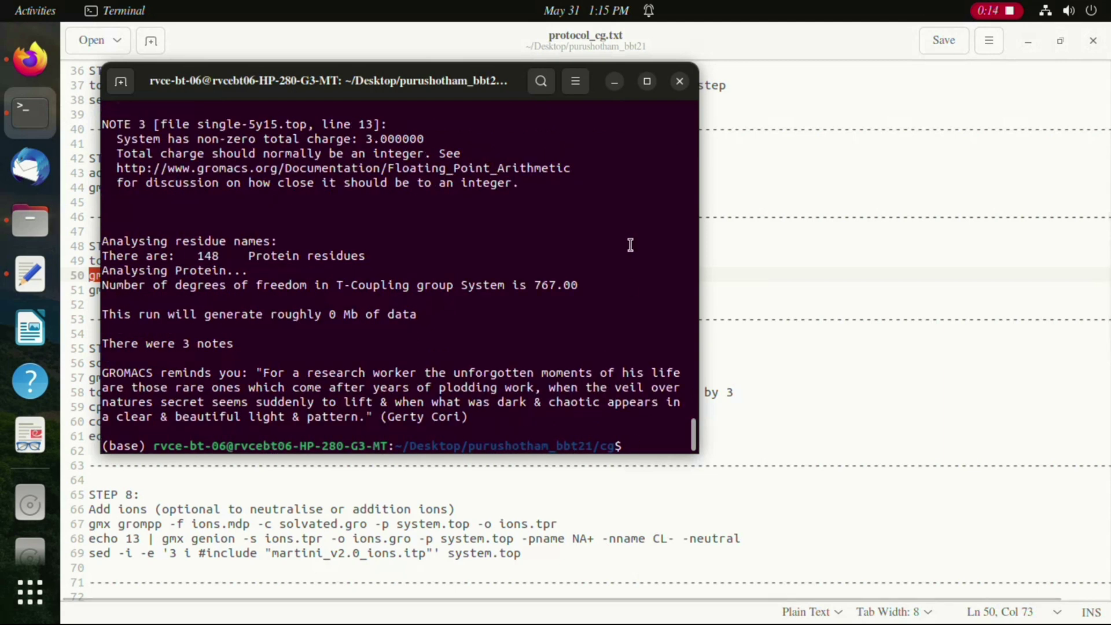
Step: Copy gmx mdrun -deffnm em_vac -v from STEP 6 of the protocol in Text Editor and run it in the Terminal
{"action": "key", "text": "alt+Tab"}
{"action": "left_click_drag", "start_coordinate": [309, 293], "coordinate": [112, 291]}
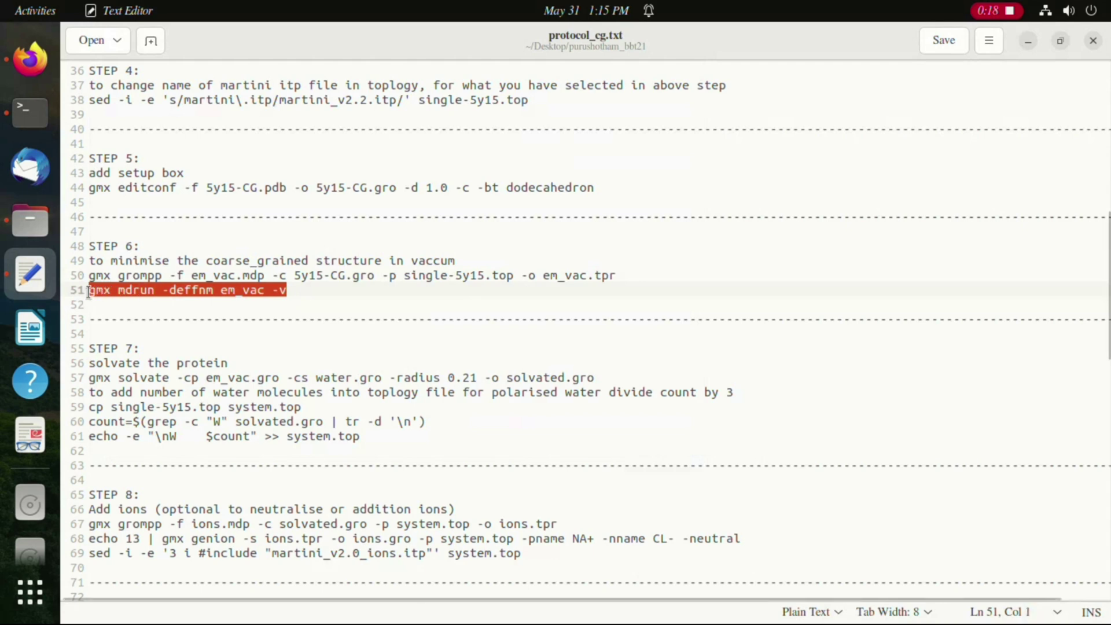
{"action": "left_click", "coordinate": [23, 105]}
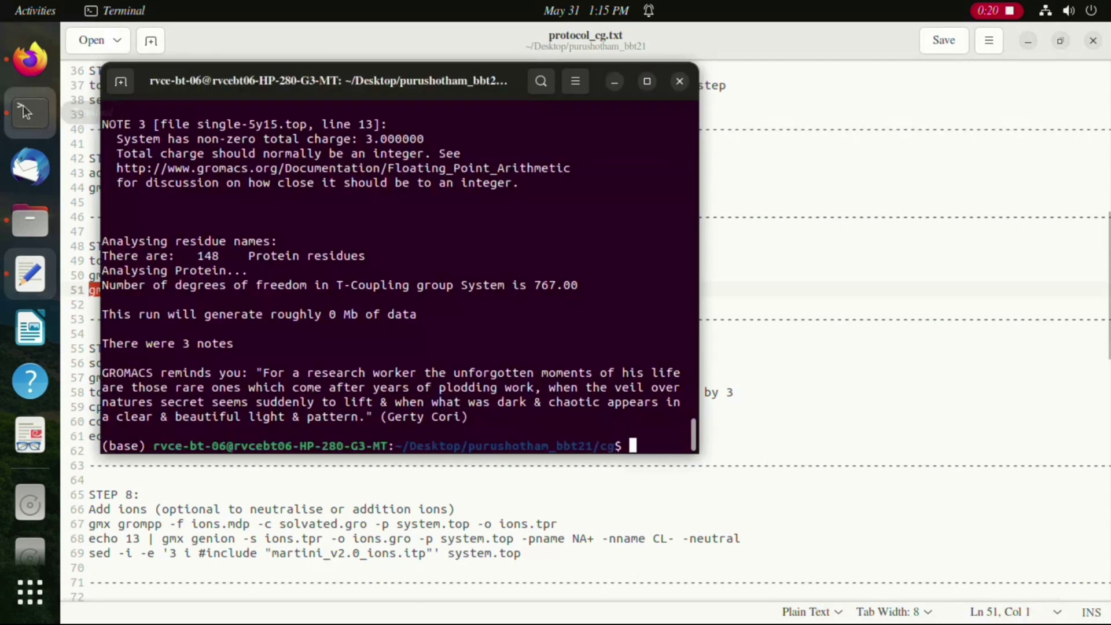
{"action": "right_click", "coordinate": [636, 399]}
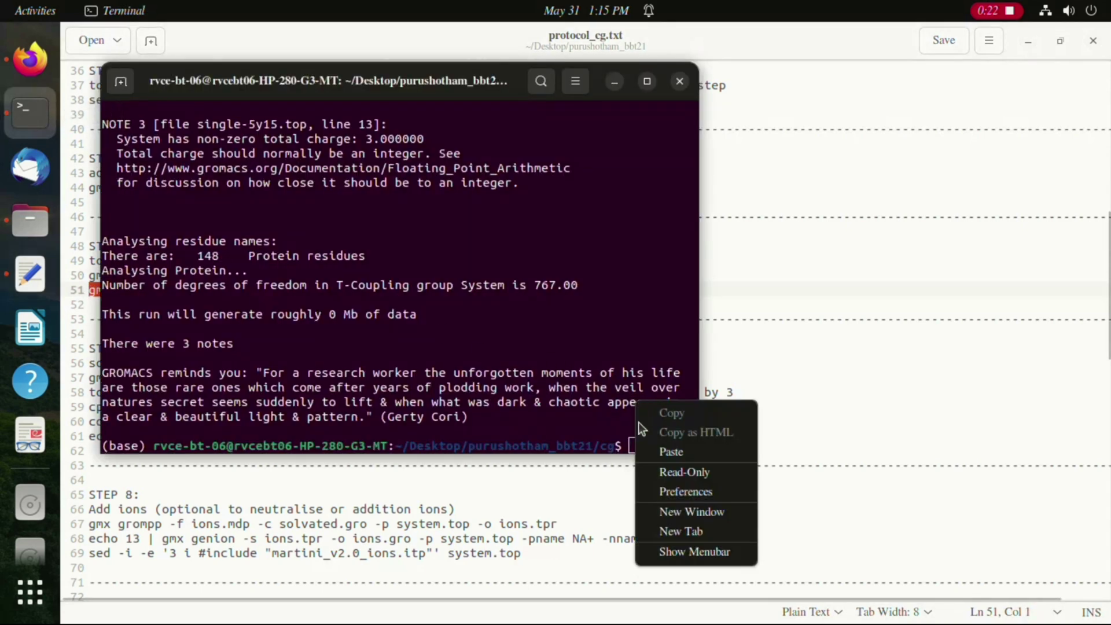
{"action": "left_click", "coordinate": [665, 452]}
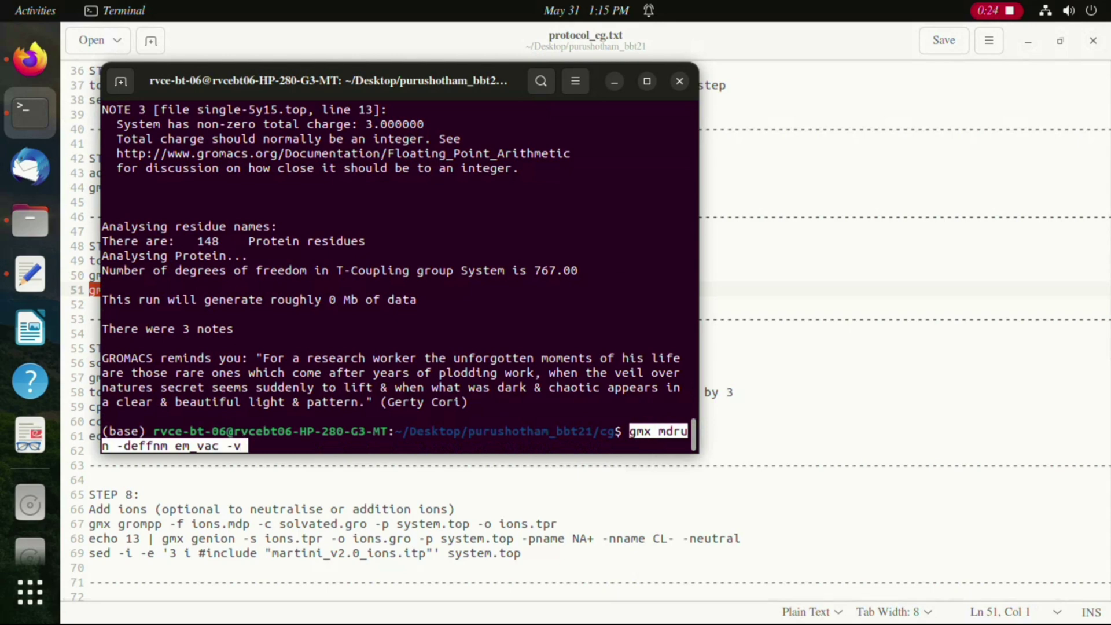
{"action": "key", "text": "Return"}
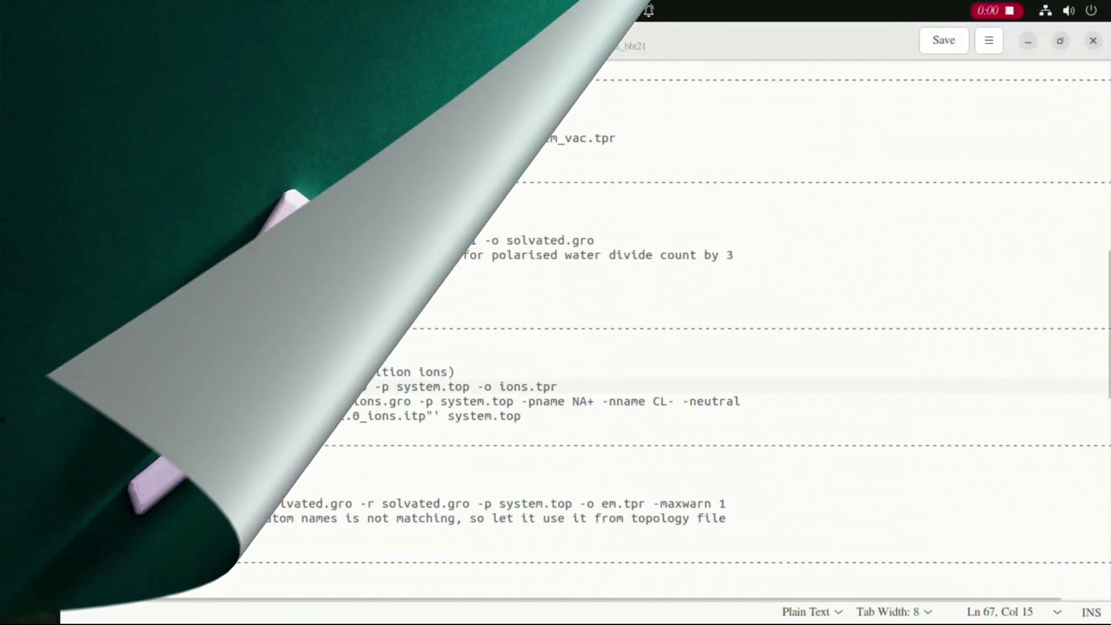
Step: Copy the STEP 7 command gmx solvate -cp em_vac.gro -cs water.gro -radius 0.21 -o solvated.gro from the protocol and run it in the Terminal
{"action": "double_click", "coordinate": [110, 211]}
{"action": "left_click_drag", "start_coordinate": [110, 211], "coordinate": [124, 210]}
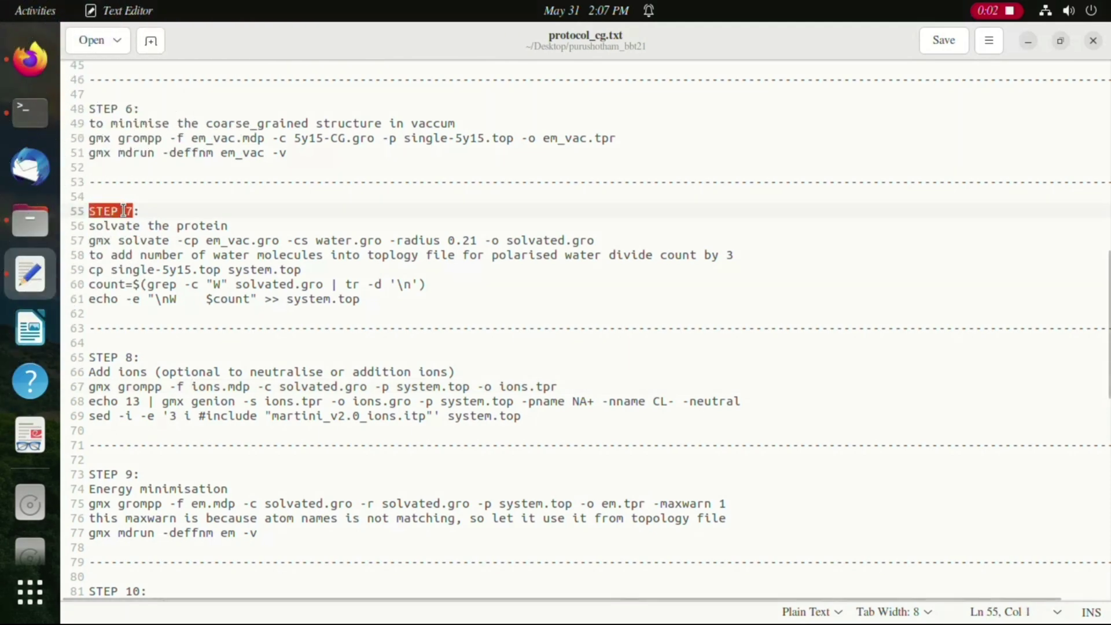
{"action": "double_click", "coordinate": [110, 230]}
{"action": "left_click_drag", "start_coordinate": [110, 231], "coordinate": [171, 233]}
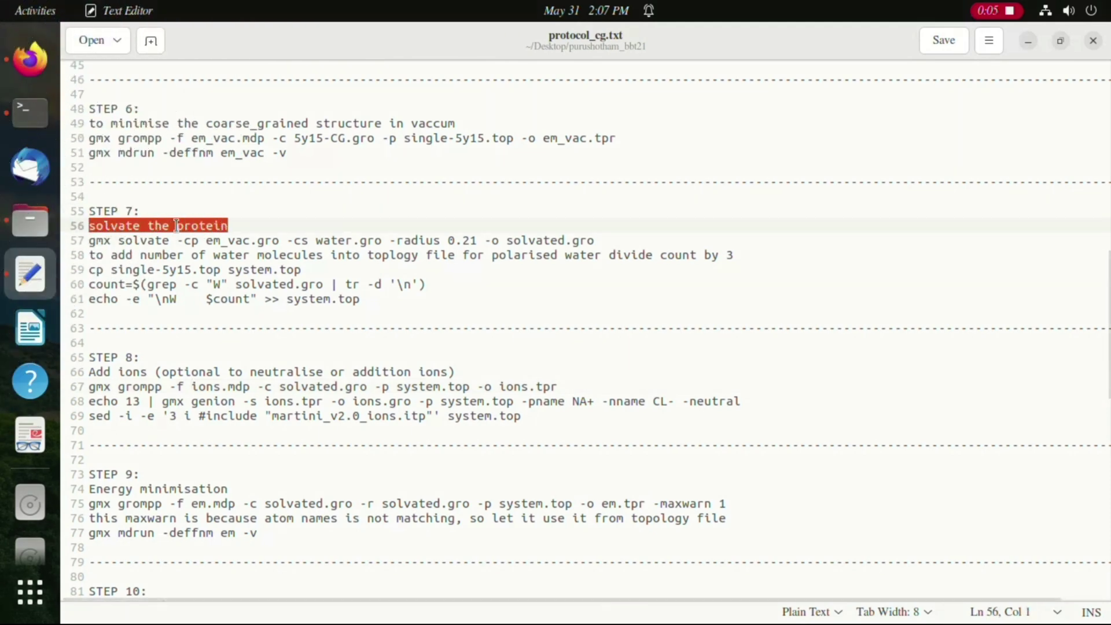
{"action": "left_click_drag", "start_coordinate": [92, 241], "coordinate": [236, 240]}
{"action": "left_click", "coordinate": [104, 239]}
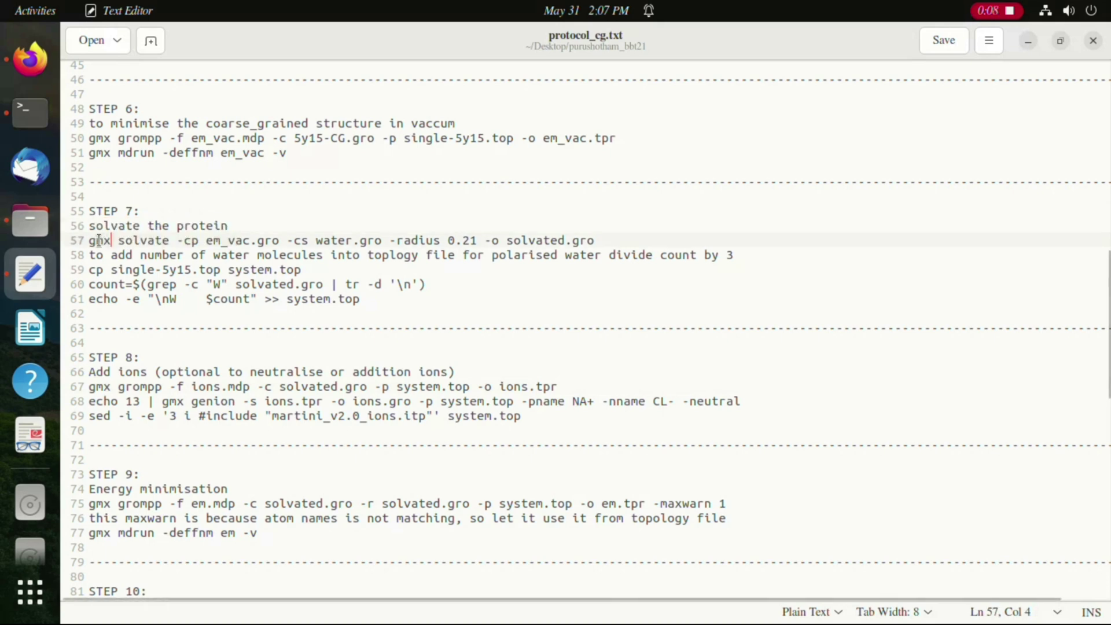
{"action": "left_click_drag", "start_coordinate": [91, 239], "coordinate": [596, 240]}
{"action": "right_click", "coordinate": [600, 238]}
{"action": "left_click", "coordinate": [636, 307]}
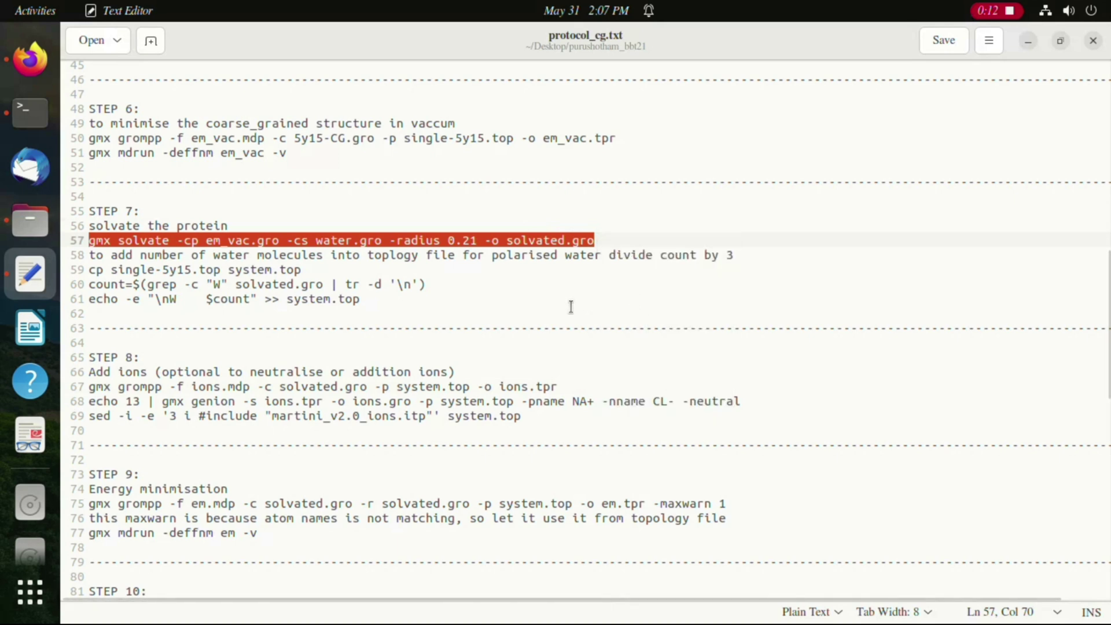
{"action": "left_click", "coordinate": [29, 115]}
{"action": "right_click", "coordinate": [625, 437]}
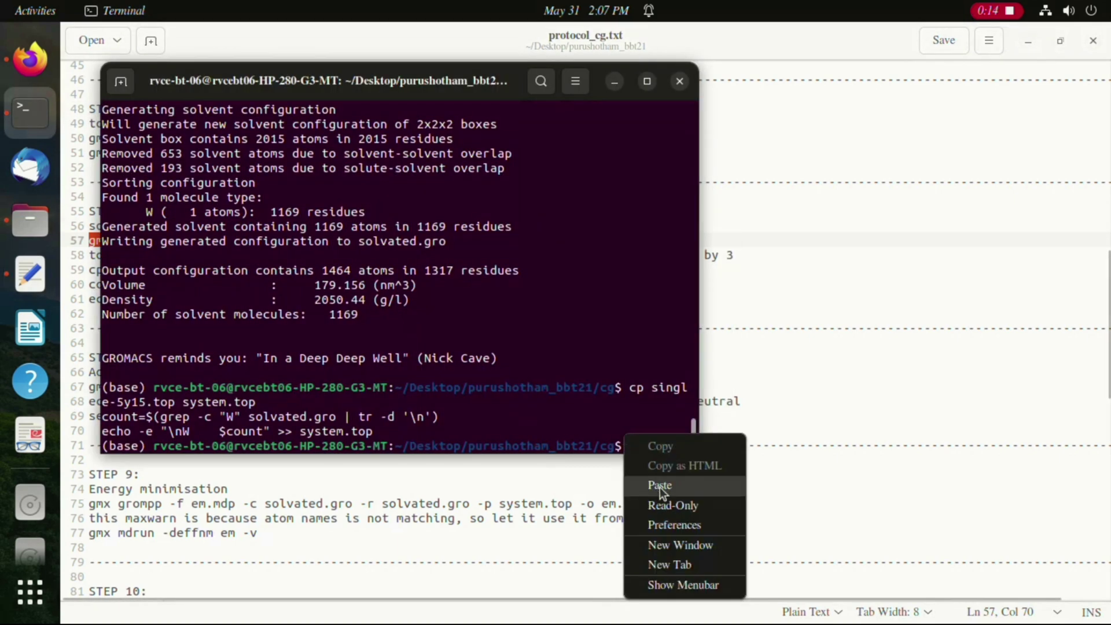
{"action": "left_click", "coordinate": [660, 487]}
{"action": "key", "text": "Return"}
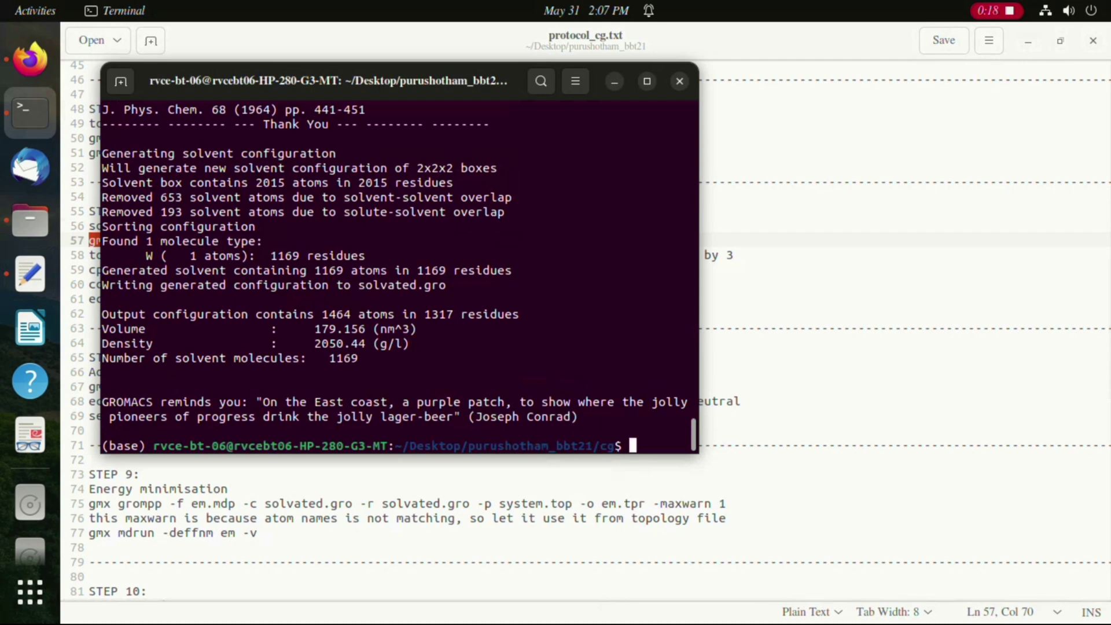
Step: Copy the three STEP 7 lines that duplicate single-5y15.top as system.top and append the W count from solvated.gro, and run them in the Terminal
{"action": "left_click", "coordinate": [784, 354]}
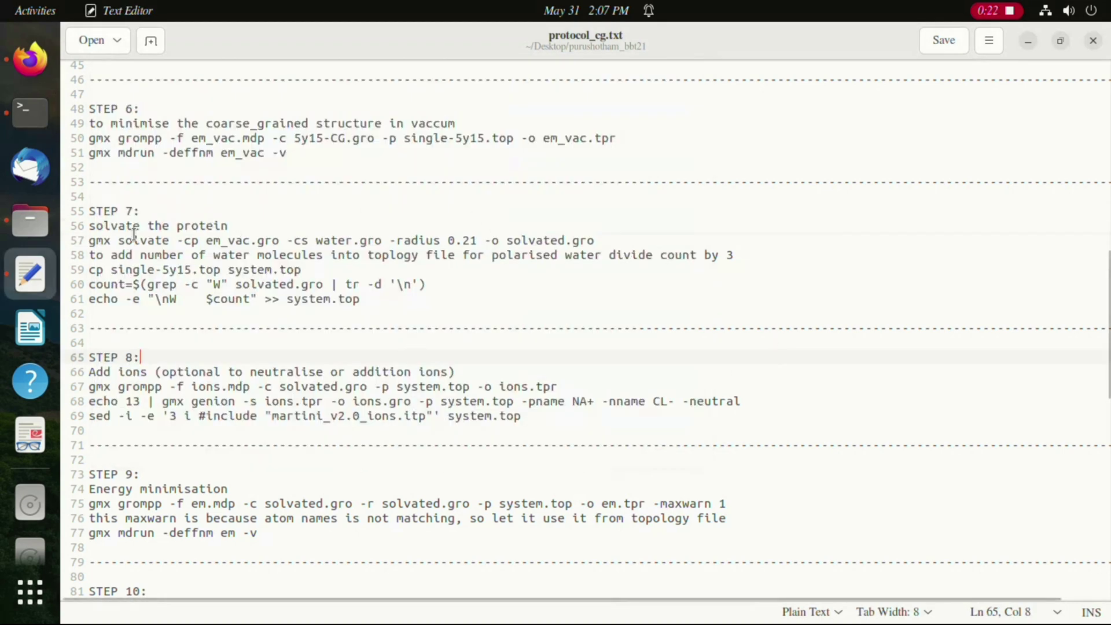
{"action": "left_click_drag", "start_coordinate": [93, 254], "coordinate": [741, 255]}
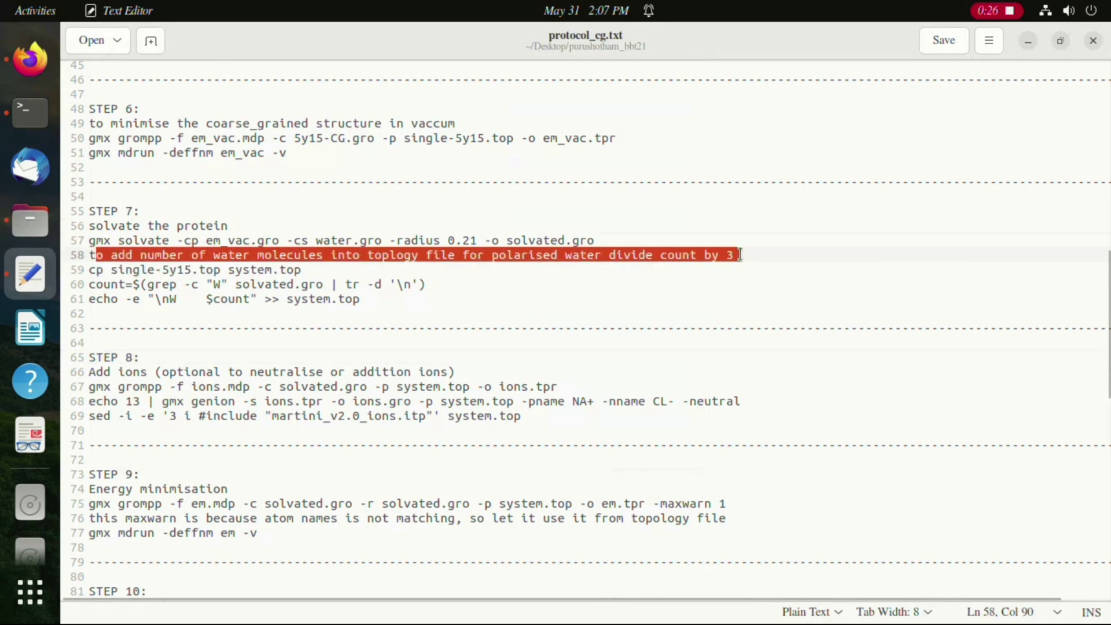
{"action": "left_click", "coordinate": [665, 256]}
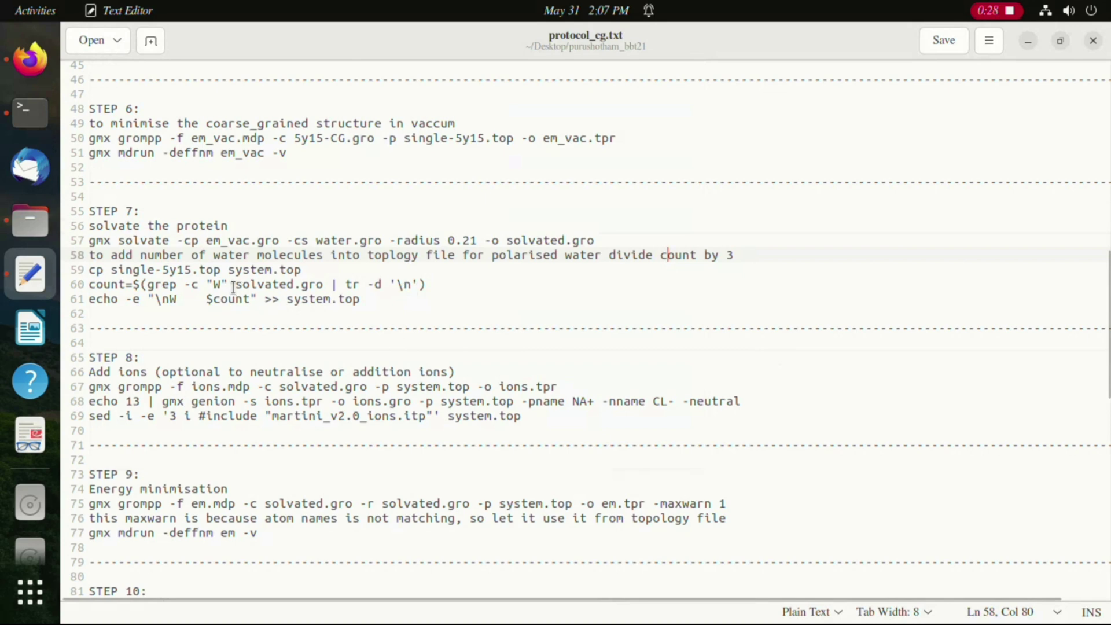
{"action": "left_click", "coordinate": [88, 269]}
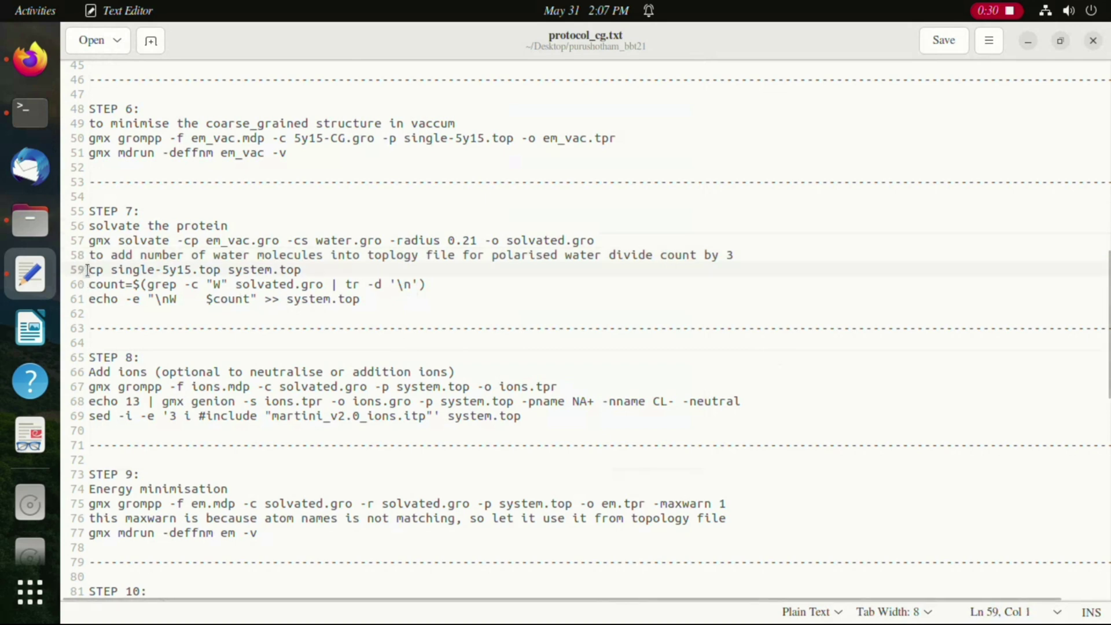
{"action": "left_click_drag", "start_coordinate": [88, 270], "coordinate": [352, 298]}
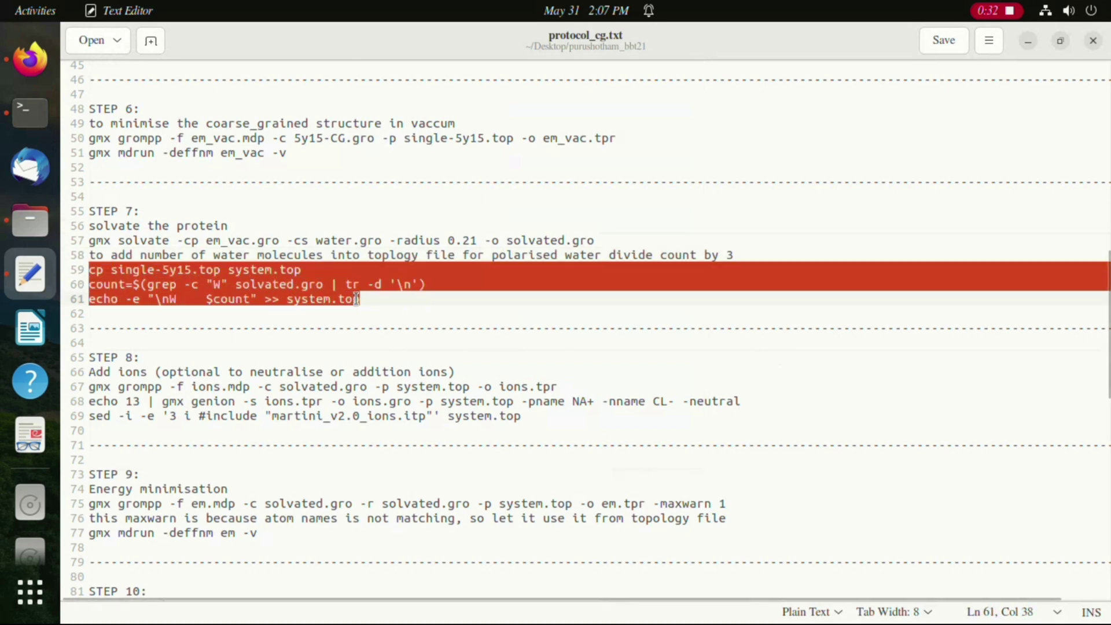
{"action": "right_click", "coordinate": [357, 299]}
{"action": "left_click", "coordinate": [399, 357]}
{"action": "left_click", "coordinate": [43, 128]}
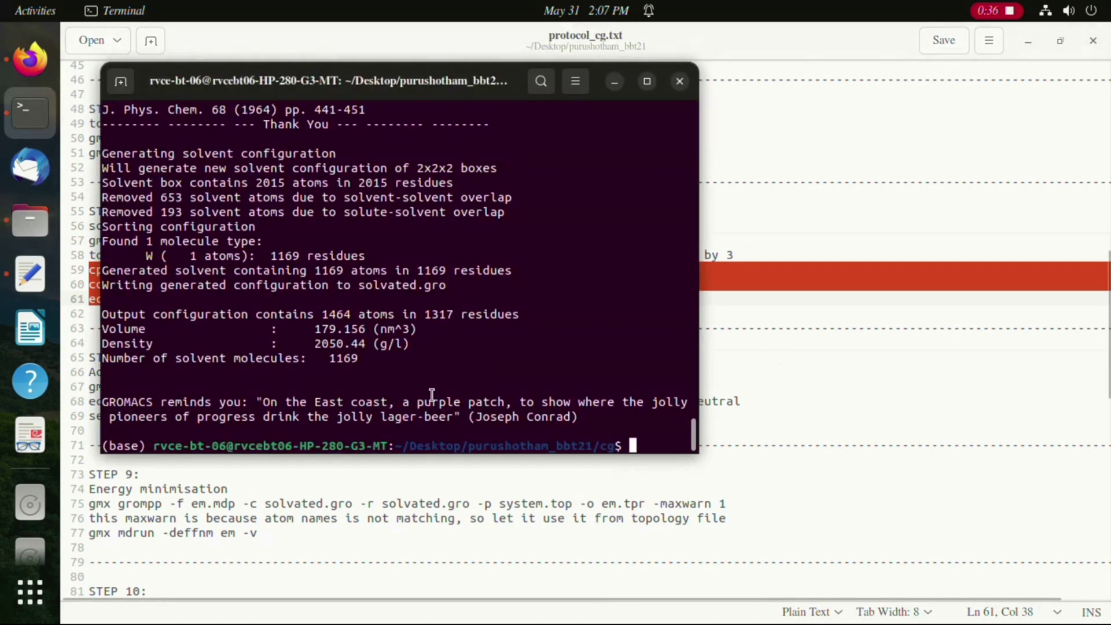
{"action": "right_click", "coordinate": [674, 449]}
{"action": "left_click", "coordinate": [700, 502]}
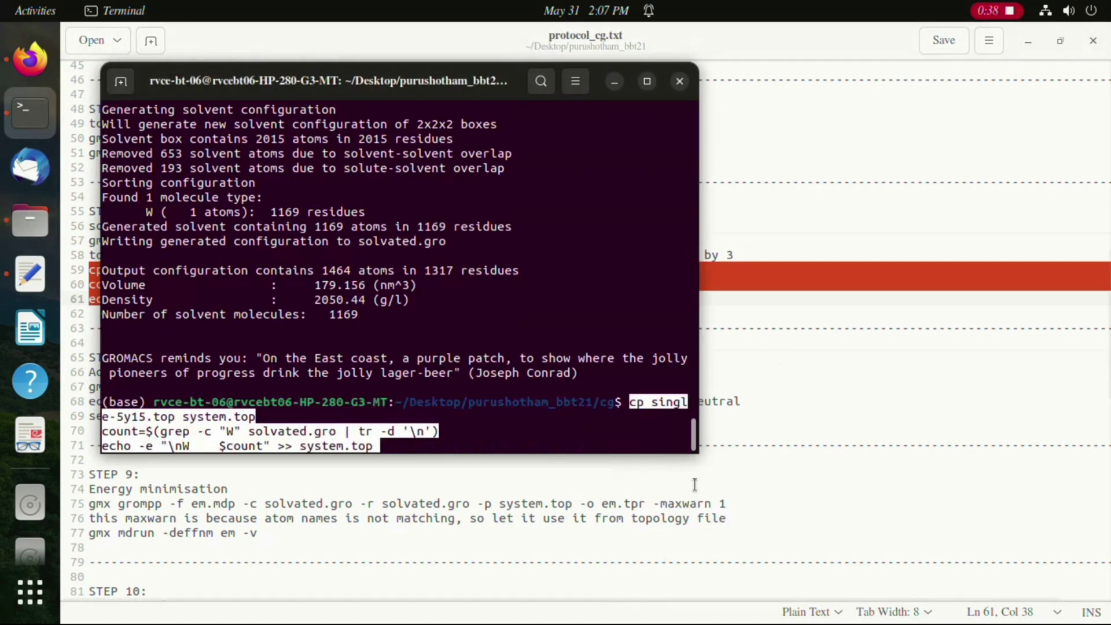
{"action": "key", "text": "Return"}
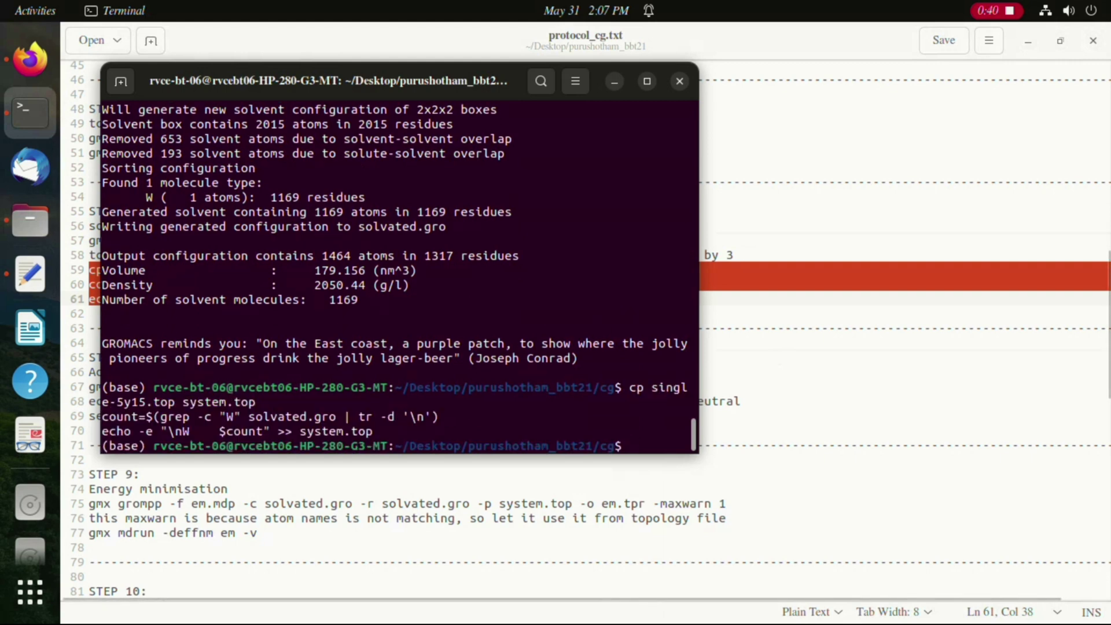
{"action": "left_click", "coordinate": [781, 292]}
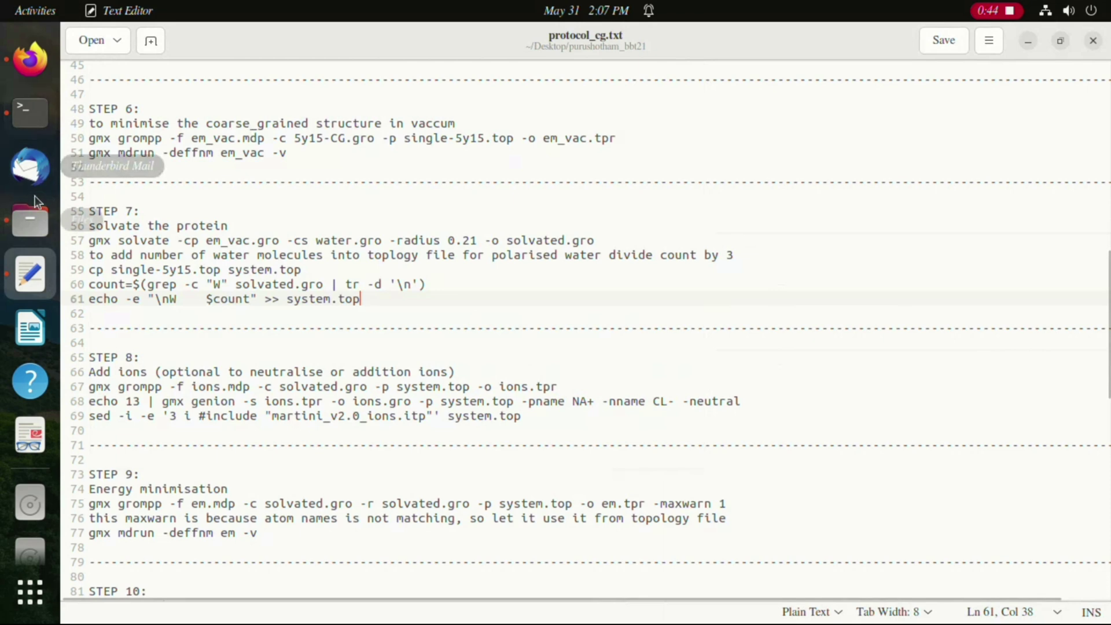
Step: Check the generated files in the cg folder in Files, and return to the protocol in Text Editor
{"action": "left_click", "coordinate": [30, 219]}
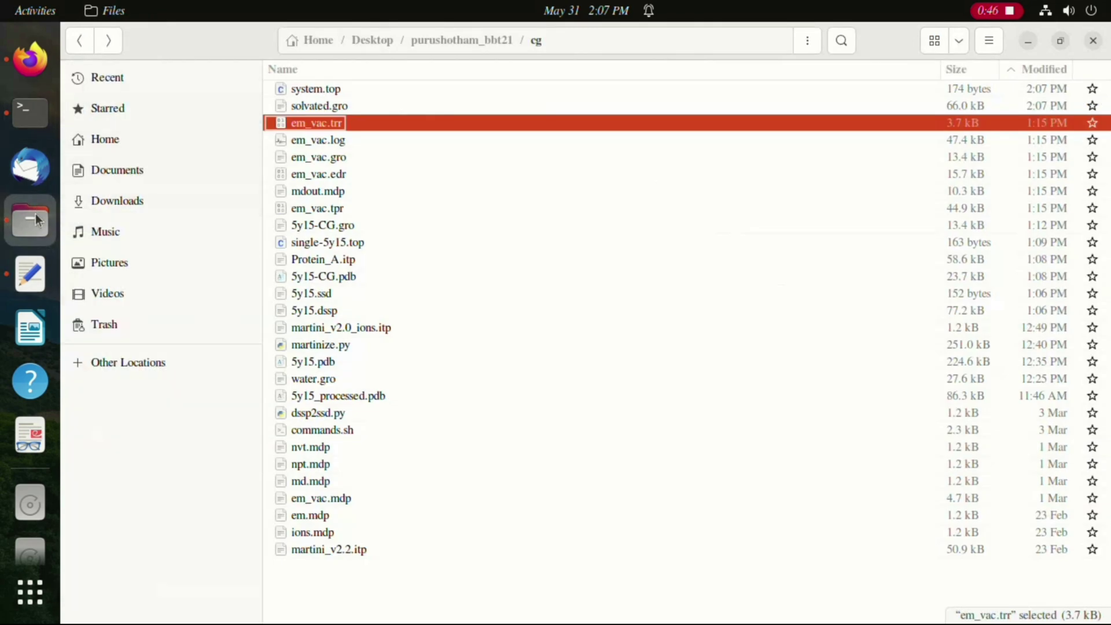
{"action": "left_click", "coordinate": [29, 116]}
{"action": "left_click", "coordinate": [30, 273]}
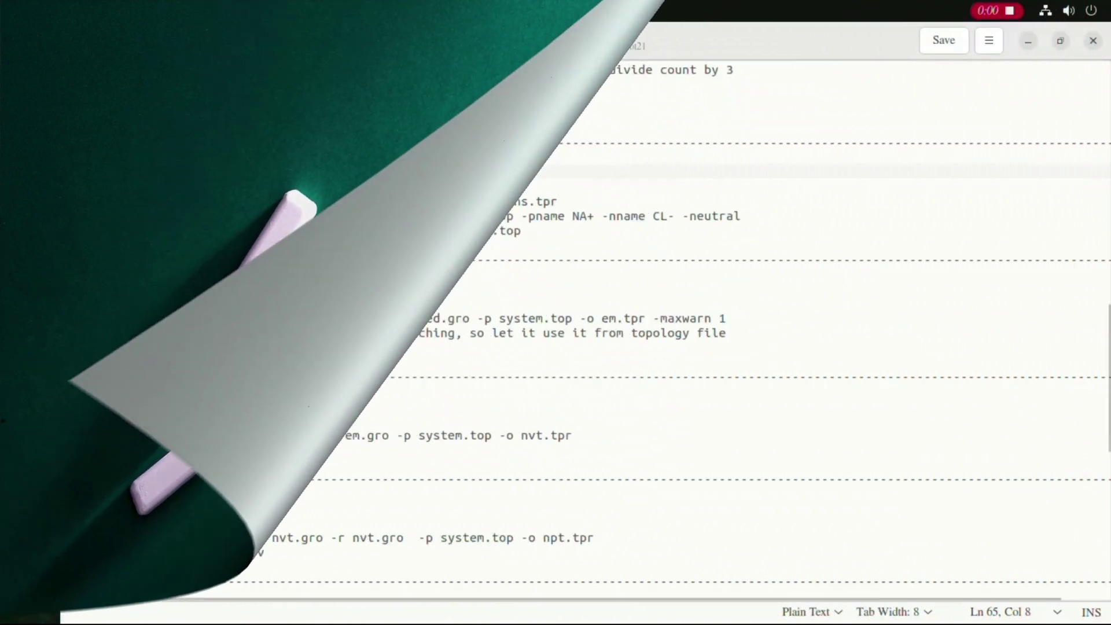
Step: Copy the STEP 8 command gmx grompp -f ions.mdp -c solvated.gro -p system.top -o ions.tpr from the protocol and run it in the Terminal
{"action": "left_click_drag", "start_coordinate": [89, 172], "coordinate": [120, 185]}
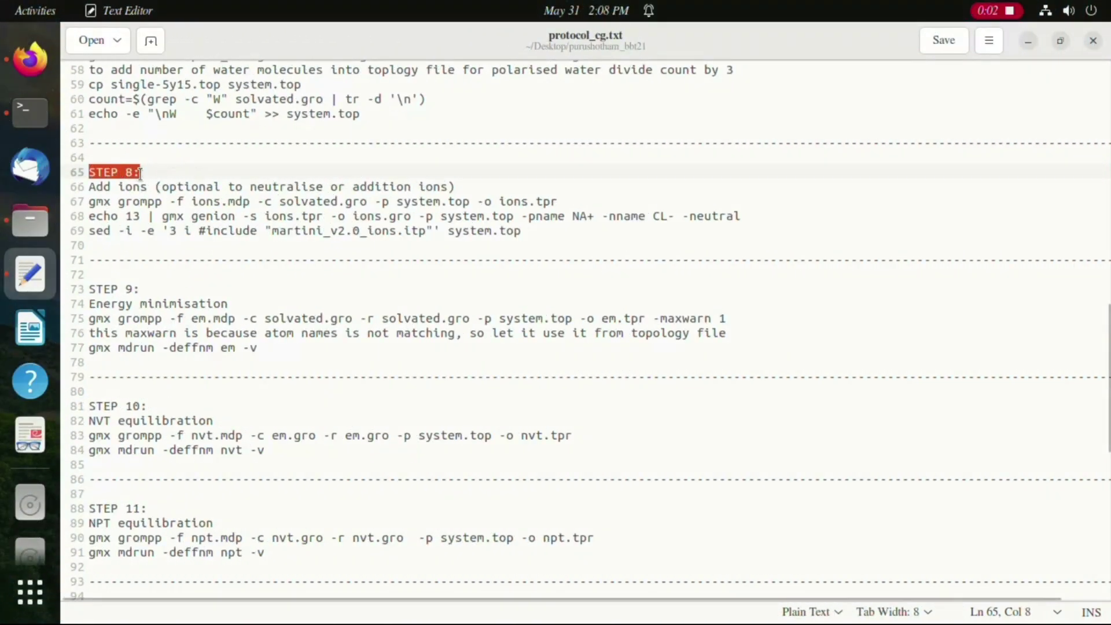
{"action": "left_click_drag", "start_coordinate": [214, 185], "coordinate": [385, 186]}
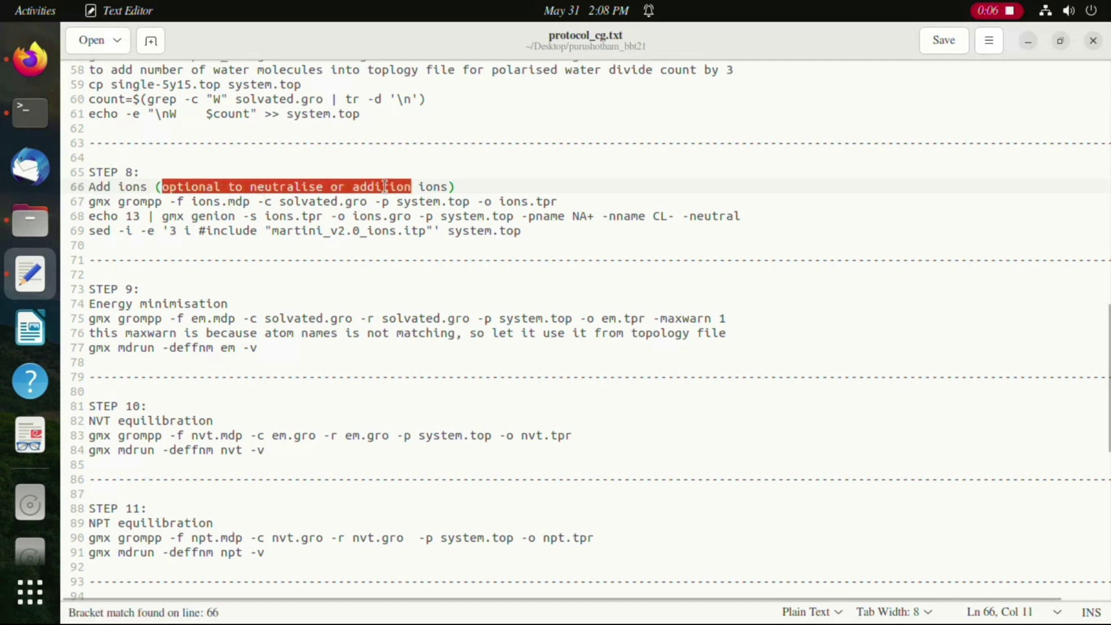
{"action": "left_click_drag", "start_coordinate": [85, 201], "coordinate": [558, 203]}
{"action": "right_click", "coordinate": [564, 203]}
{"action": "left_click", "coordinate": [612, 276]}
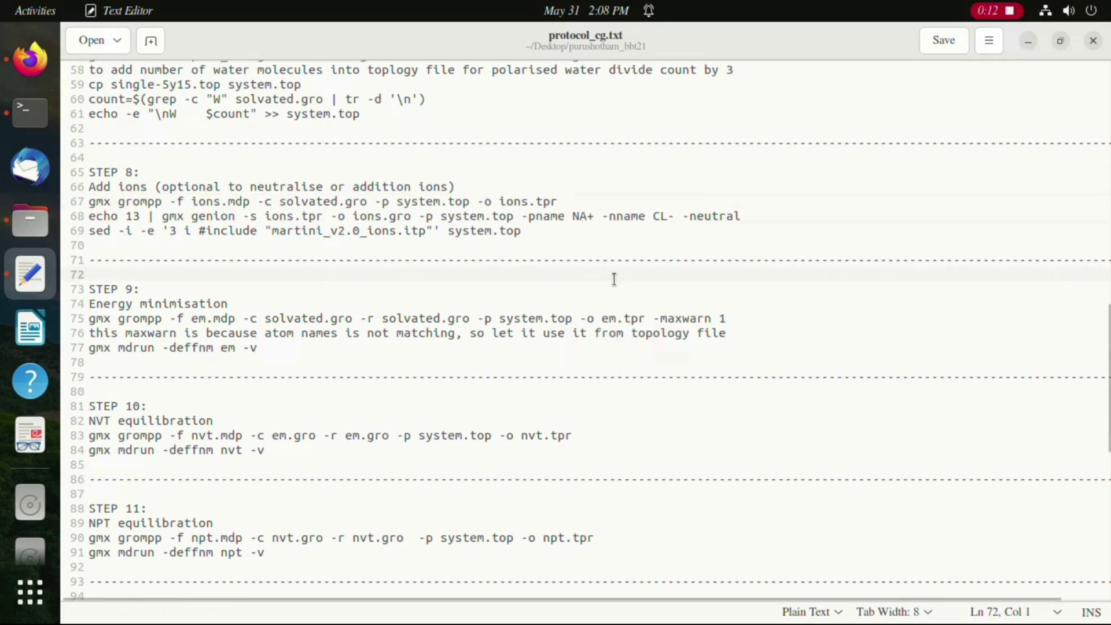
{"action": "left_click_drag", "start_coordinate": [573, 199], "coordinate": [113, 199]}
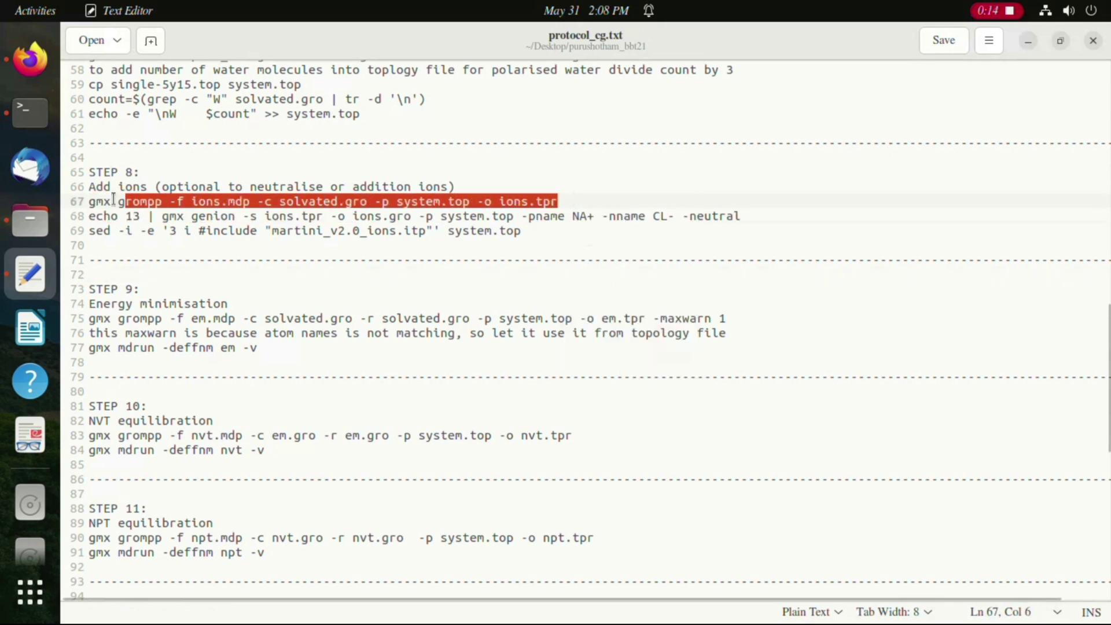
{"action": "right_click", "coordinate": [114, 201]}
{"action": "left_click", "coordinate": [176, 272]}
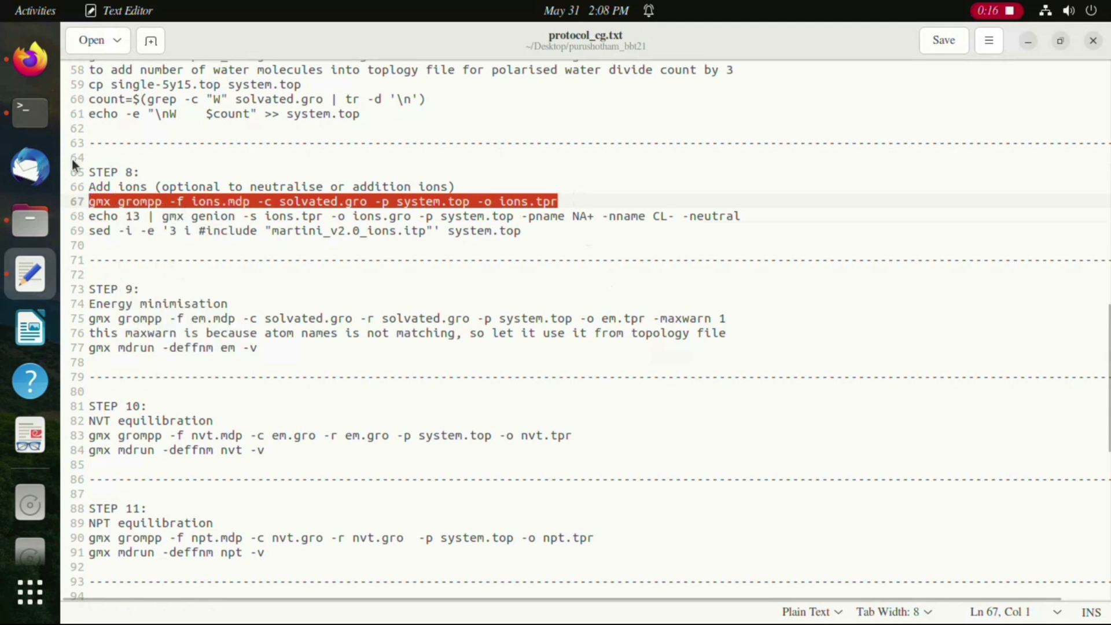
{"action": "left_click", "coordinate": [30, 113]}
{"action": "right_click", "coordinate": [579, 371]}
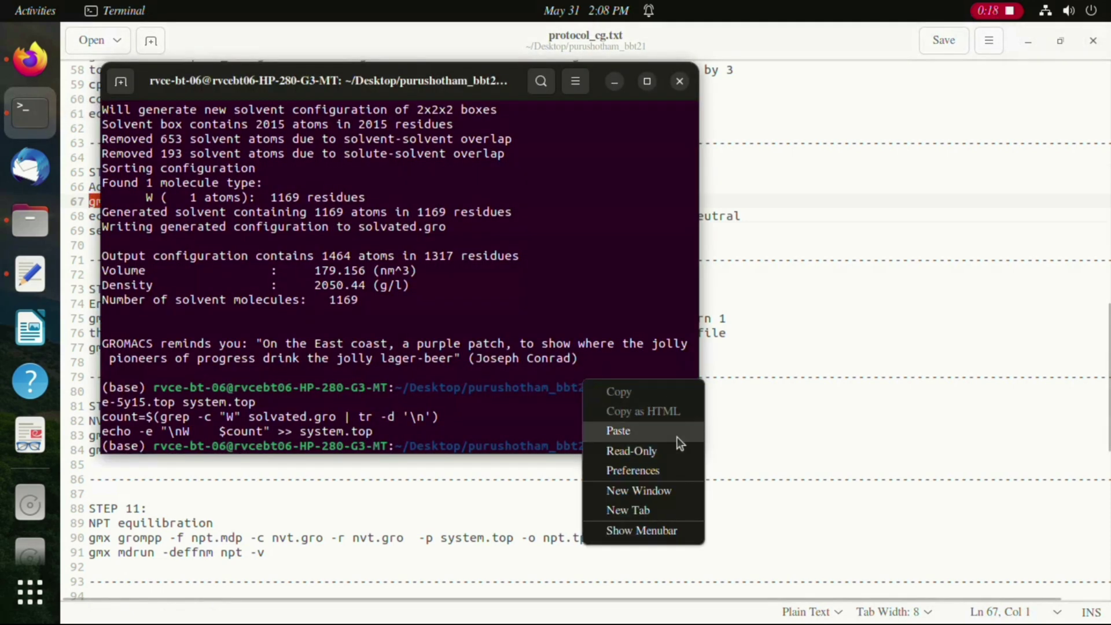
{"action": "left_click", "coordinate": [678, 431]}
{"action": "key", "text": "Return"}
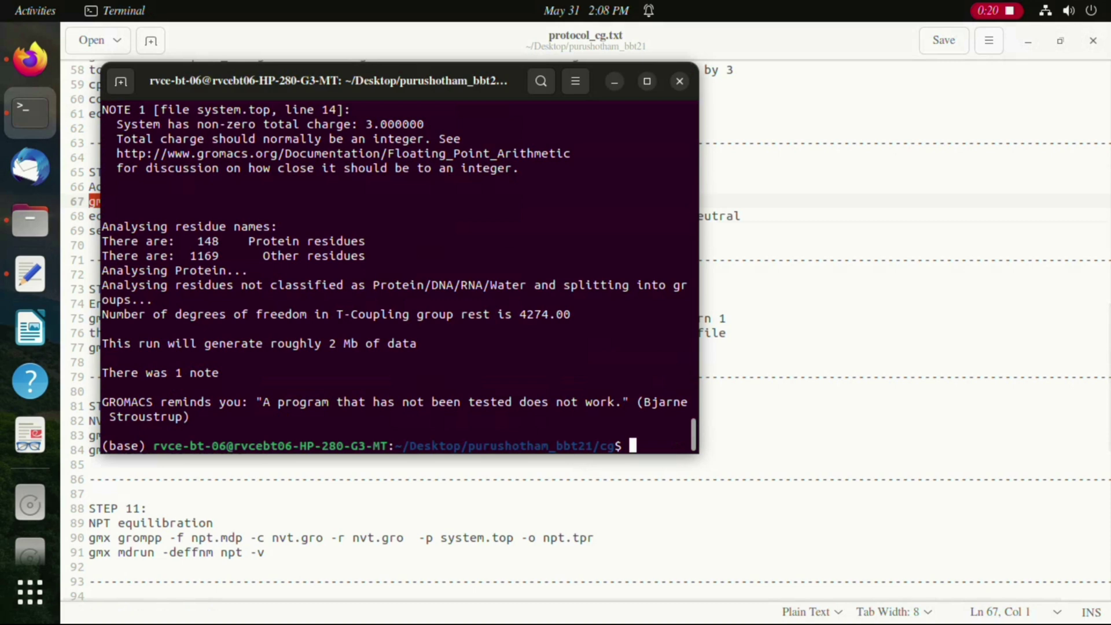
Step: Copy the STEP 8 lines that neutralise the system with genion (group 13, NA+/CL-) and include martini_v2.0_ions.itp in system.top, and run them in the Terminal
{"action": "left_click", "coordinate": [707, 347]}
{"action": "mouse_move", "coordinate": [548, 233]}
{"action": "left_mouse_down"}
{"action": "mouse_move", "coordinate": [521, 246]}
{"action": "mouse_move", "coordinate": [93, 232]}
{"action": "mouse_move", "coordinate": [90, 219]}
{"action": "mouse_move", "coordinate": [717, 216]}
{"action": "mouse_move", "coordinate": [568, 236]}
{"action": "left_mouse_up"}
{"action": "left_click", "coordinate": [90, 218]}
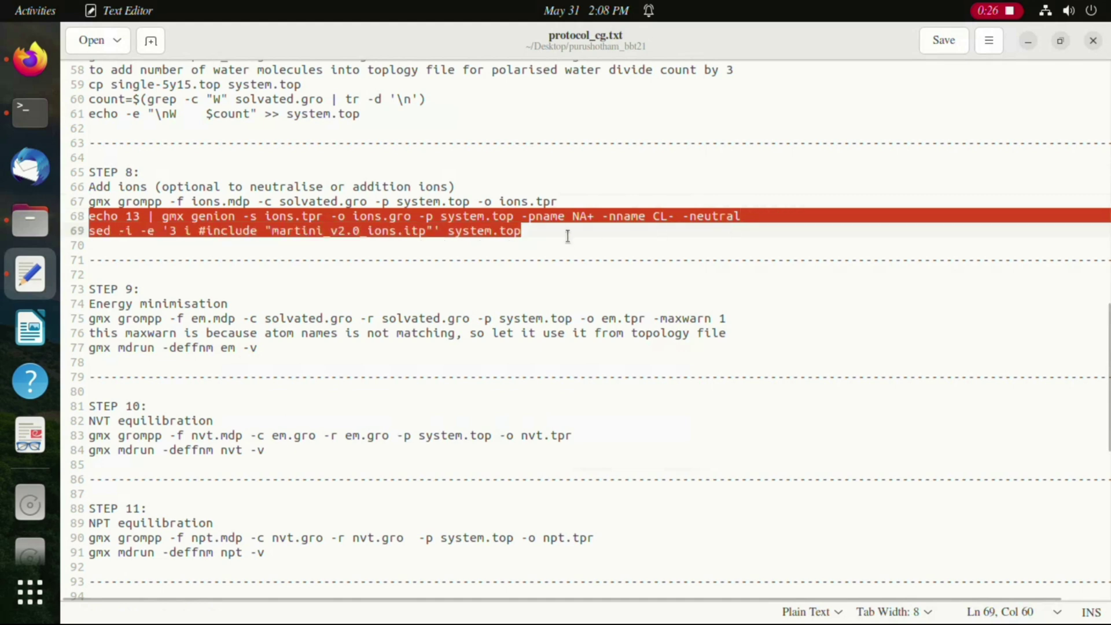
{"action": "left_click", "coordinate": [28, 113]}
{"action": "right_click", "coordinate": [600, 368]}
{"action": "left_click", "coordinate": [637, 418]}
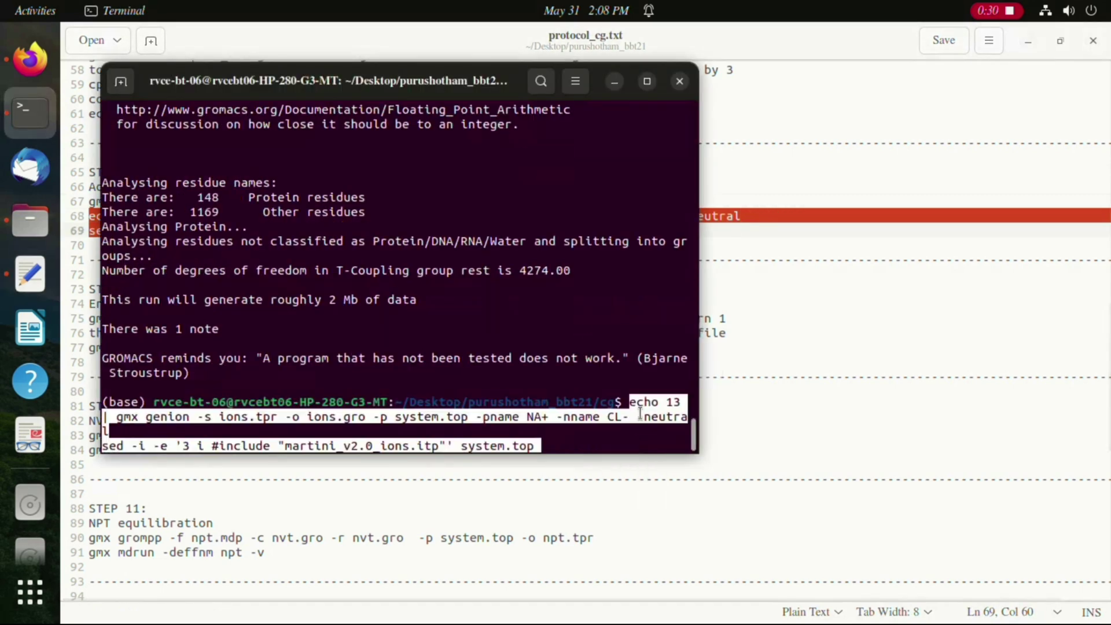
{"action": "key", "text": "Return"}
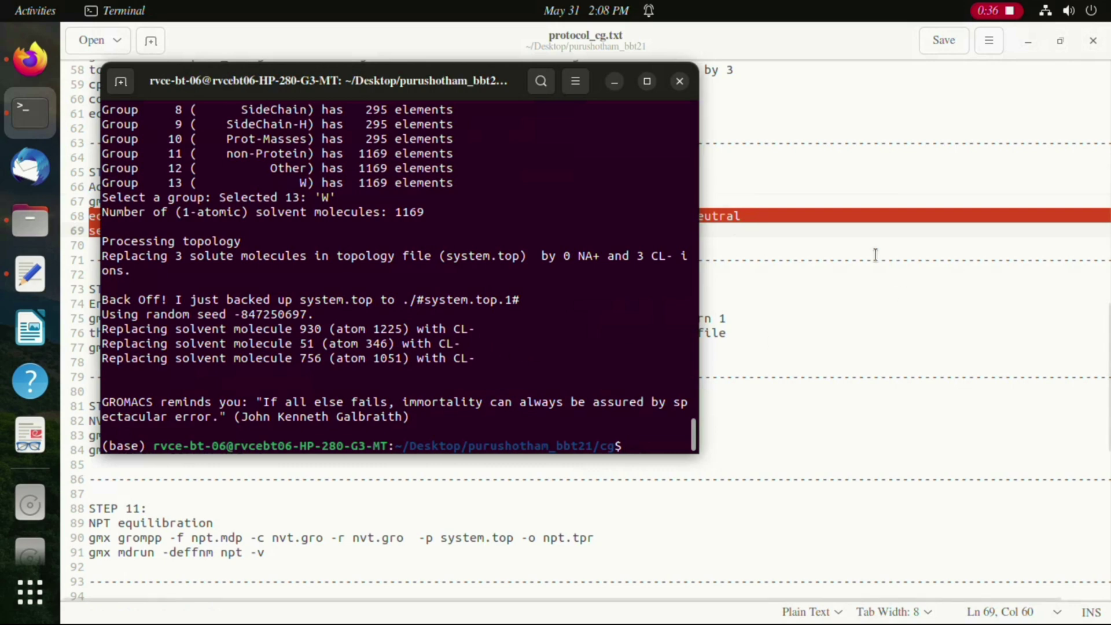
Step: Copy the STEP 9 command gmx grompp -f em.mdp -c solvated.gro -r solvated.gro -p system.top -o em.tpr -maxwarn 1 and run it in the Terminal
{"action": "left_click", "coordinate": [784, 282]}
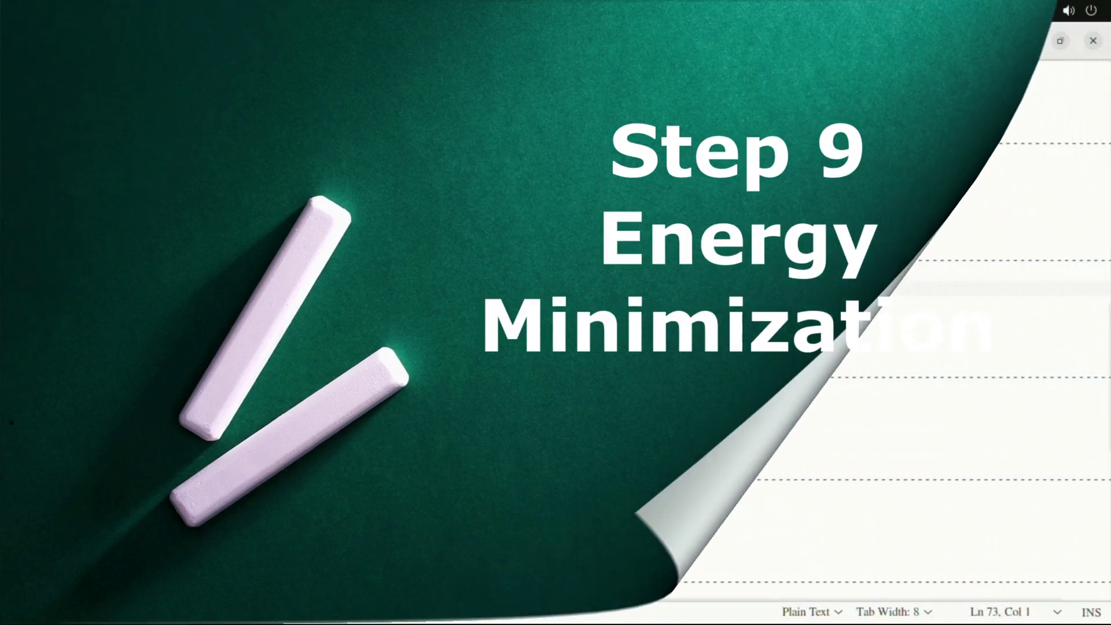
{"action": "left_click_drag", "start_coordinate": [88, 289], "coordinate": [195, 297]}
{"action": "double_click", "coordinate": [110, 303]}
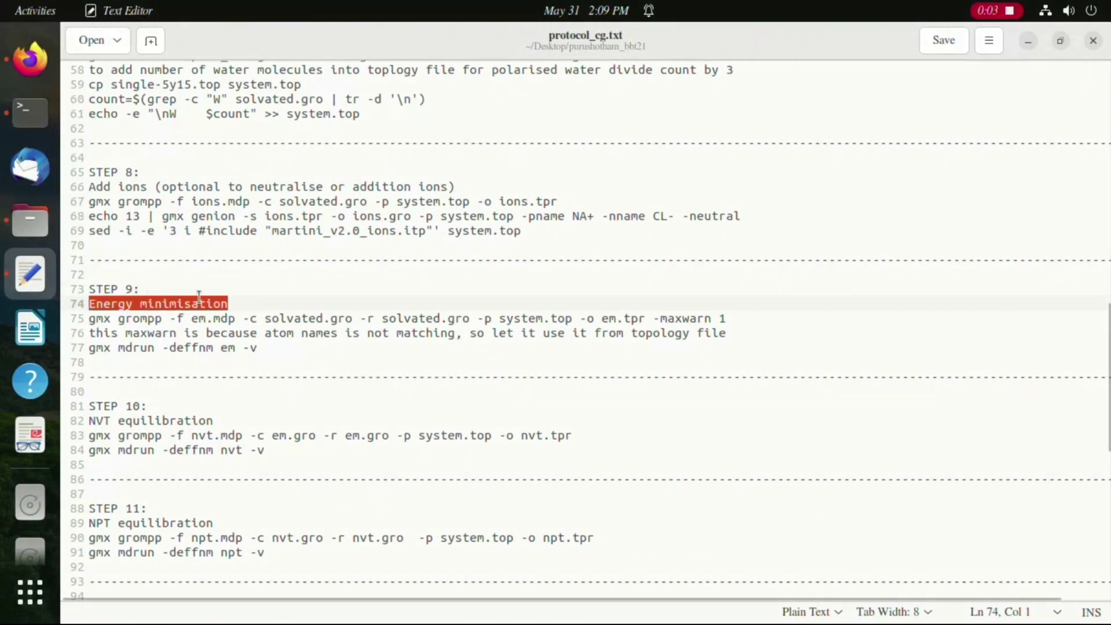
{"action": "left_click", "coordinate": [90, 319]}
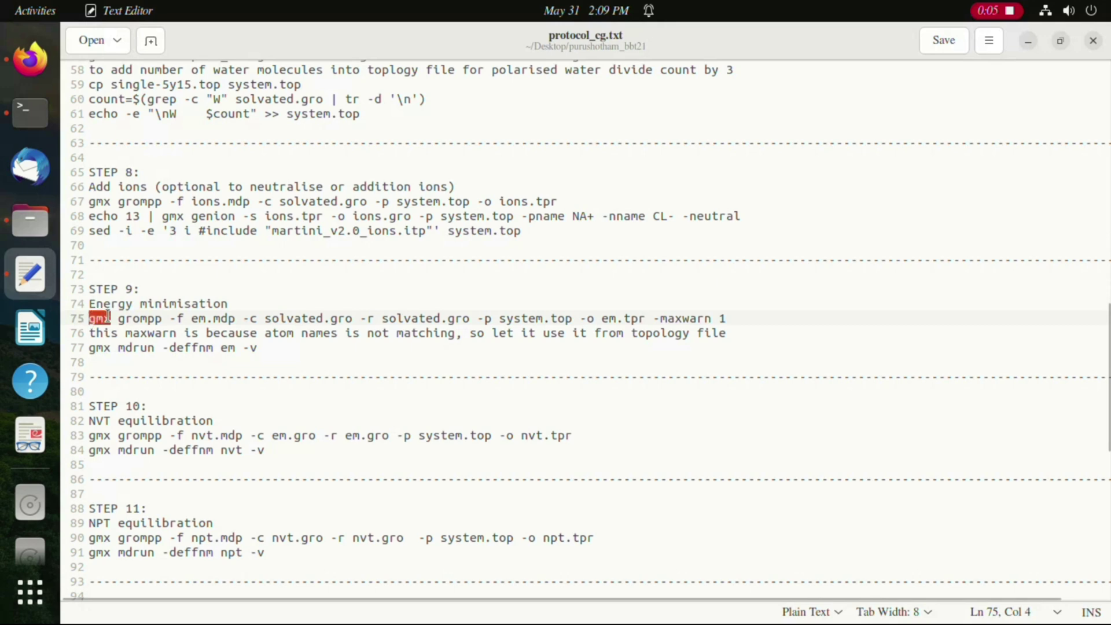
{"action": "left_click_drag", "start_coordinate": [109, 317], "coordinate": [742, 319]}
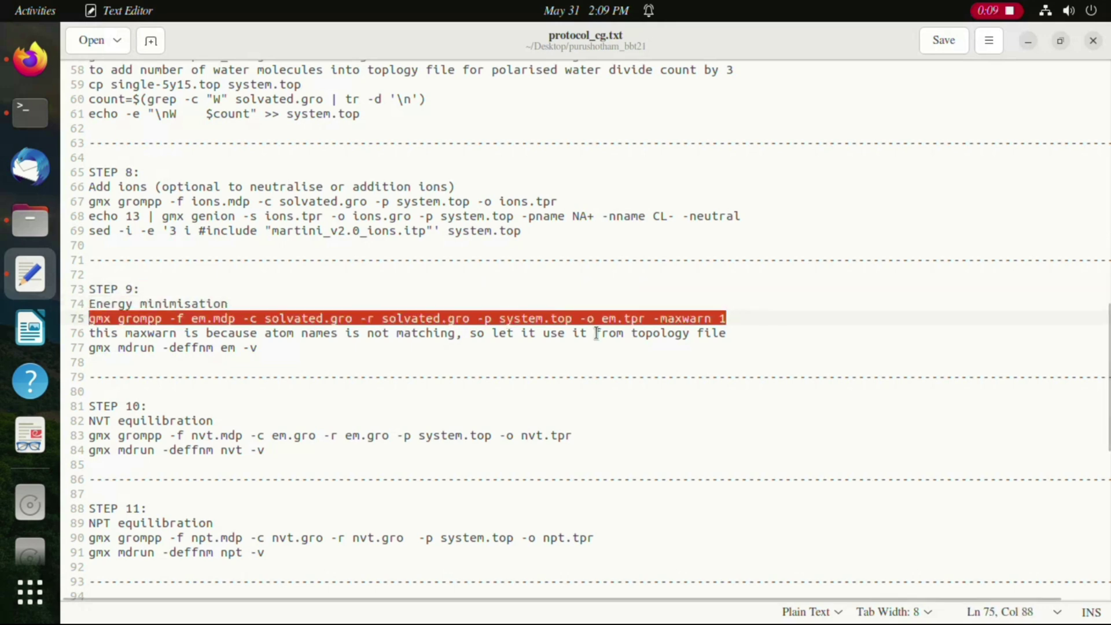
{"action": "left_click", "coordinate": [30, 112]}
{"action": "right_click", "coordinate": [666, 450]}
{"action": "left_click", "coordinate": [696, 483]}
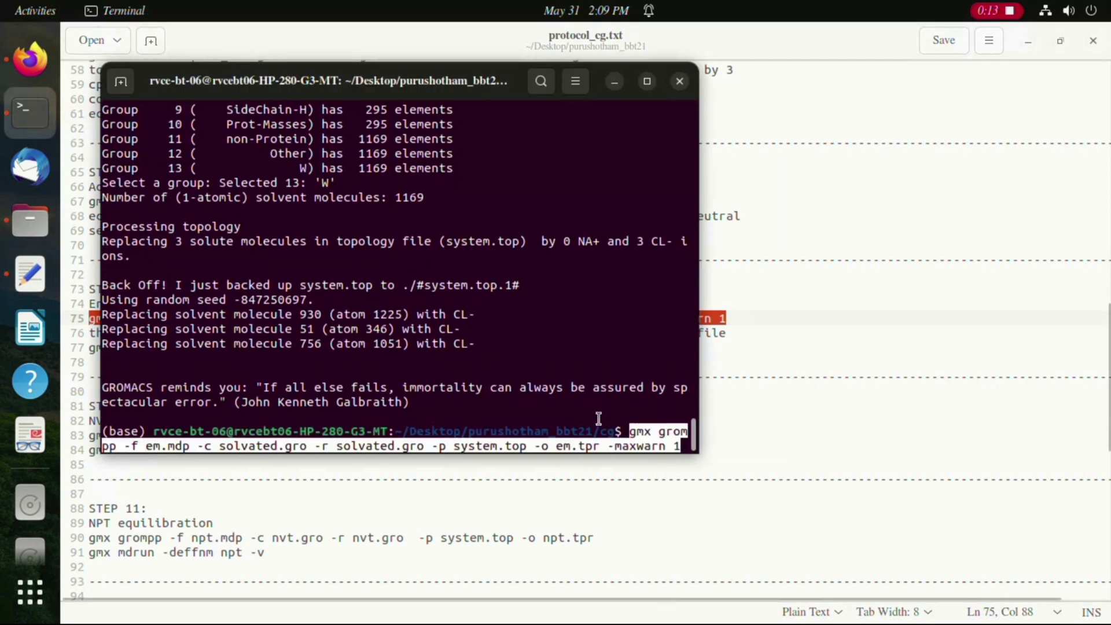
{"action": "key", "text": "Return"}
Step: Copy gmx mdrun -deffnm em -v from STEP 9 of the protocol in Text Editor and run it in the Terminal
{"action": "left_click", "coordinate": [811, 422]}
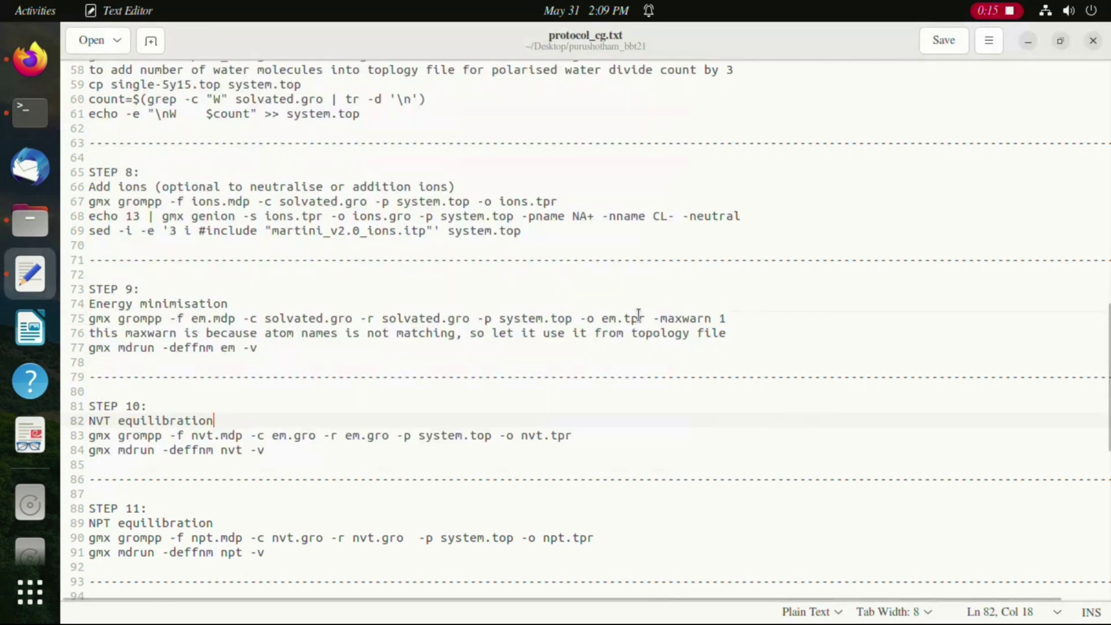
{"action": "left_click_drag", "start_coordinate": [90, 348], "coordinate": [277, 352]}
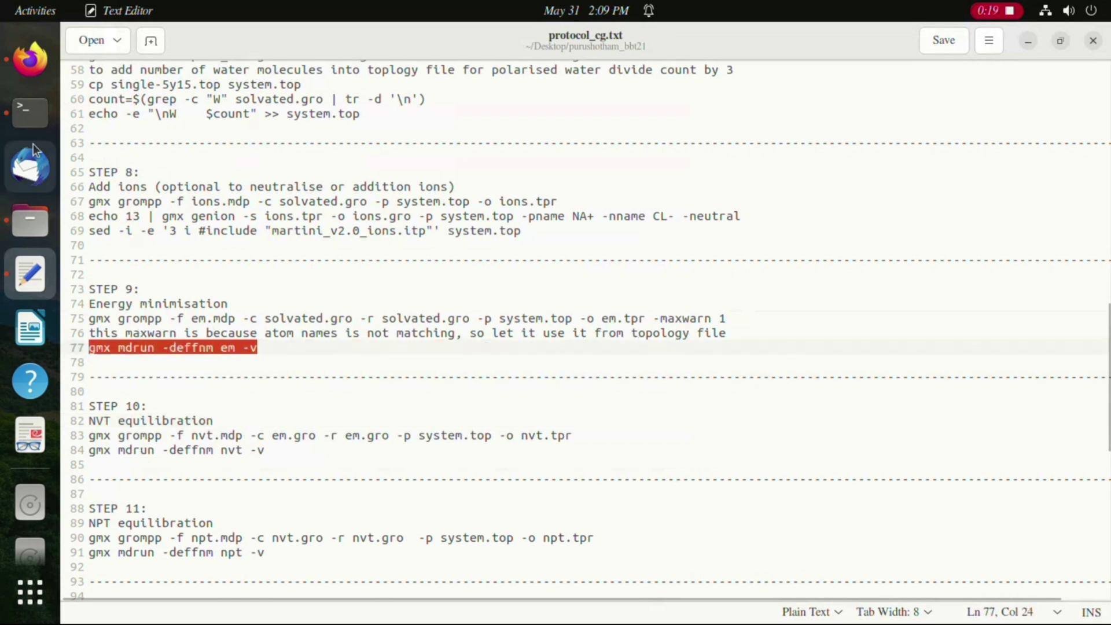
{"action": "left_click", "coordinate": [30, 113]}
{"action": "right_click", "coordinate": [550, 408]}
{"action": "left_click", "coordinate": [582, 452]}
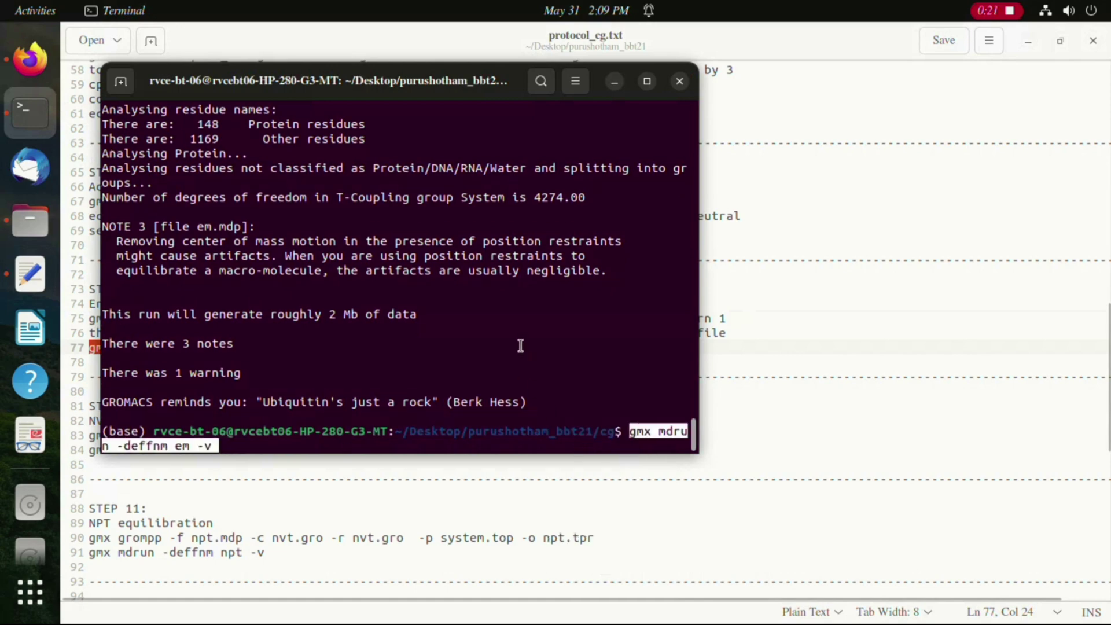
{"action": "key", "text": "Return"}
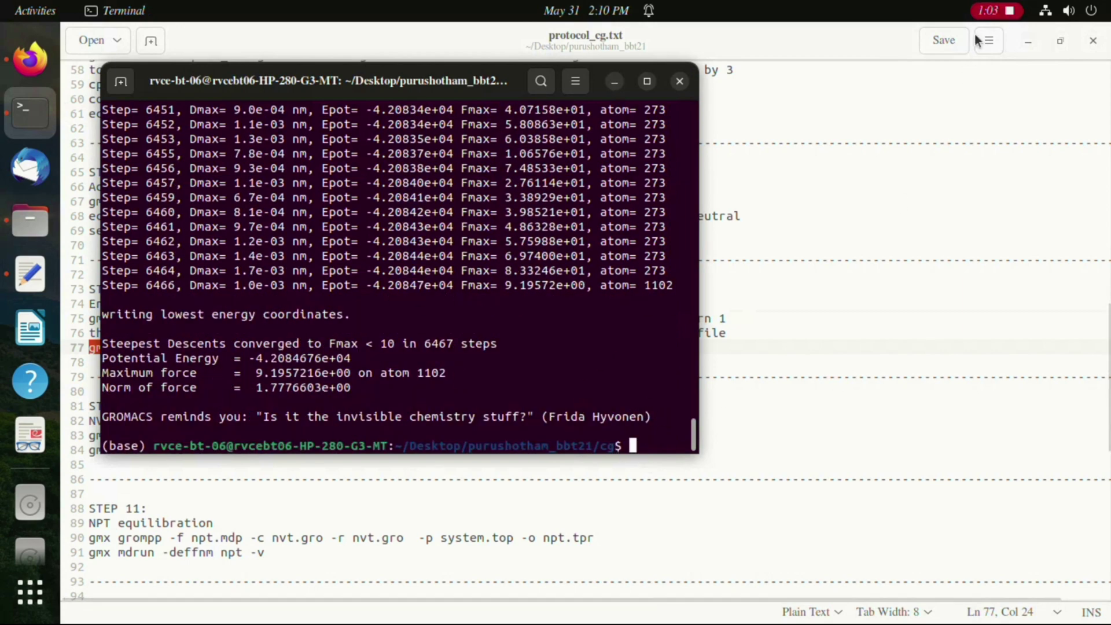
Step: Copy the STEP 10 command gmx grompp -f nvt.mdp -c em.gro -r em.gro -p system.top -o nvt.tpr from the protocol and run it in the Terminal
{"action": "left_click", "coordinate": [777, 358]}
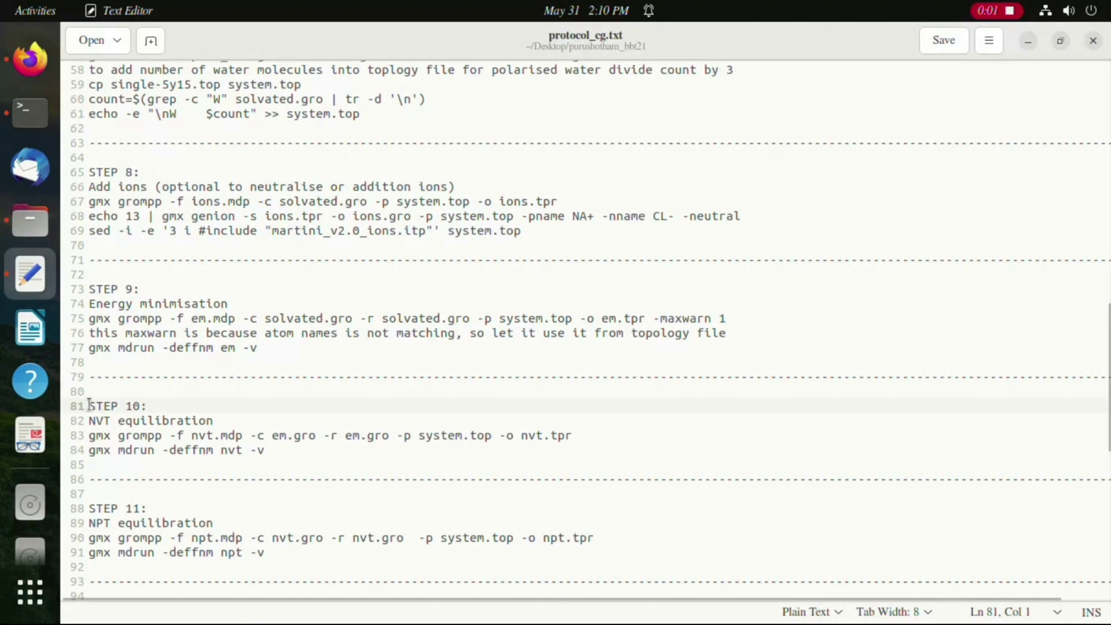
{"action": "left_click_drag", "start_coordinate": [89, 405], "coordinate": [144, 407]}
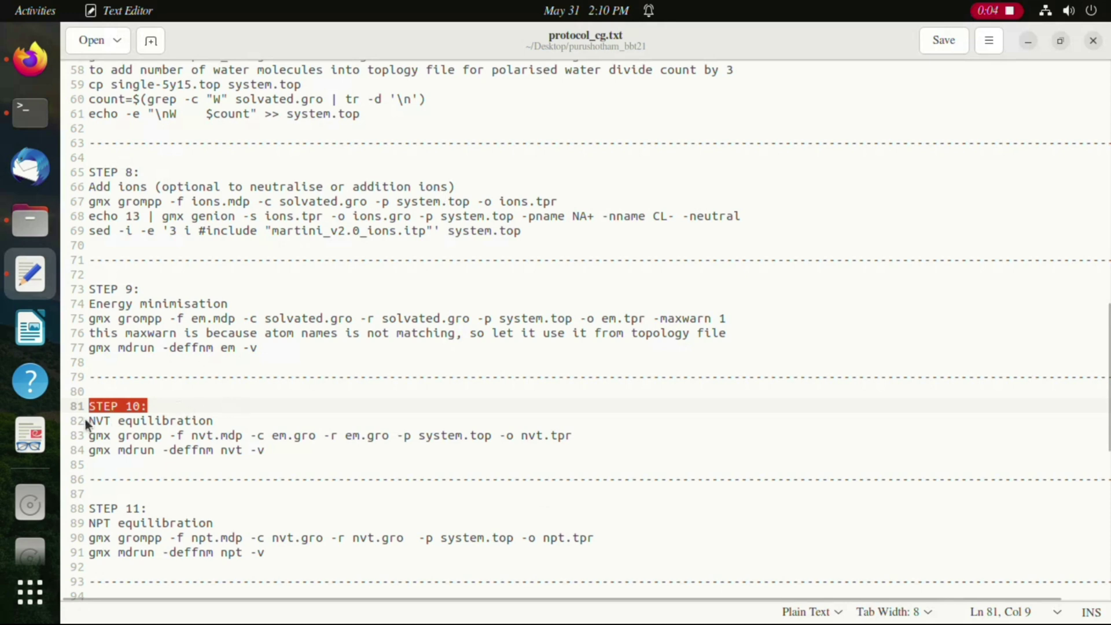
{"action": "left_click_drag", "start_coordinate": [88, 420], "coordinate": [212, 421]}
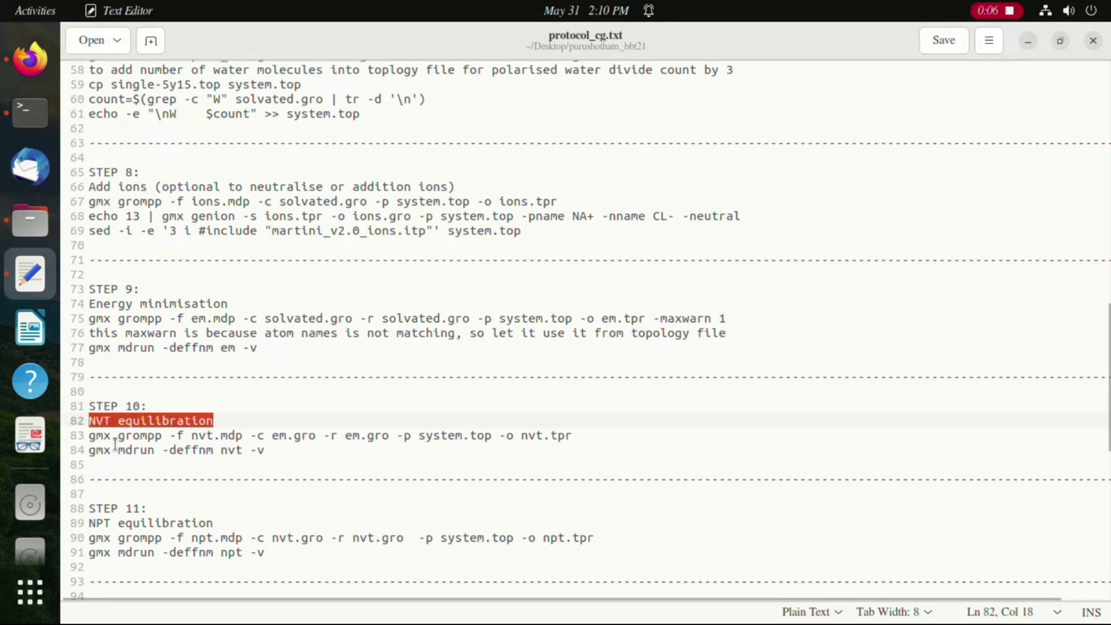
{"action": "left_click_drag", "start_coordinate": [87, 437], "coordinate": [562, 435]}
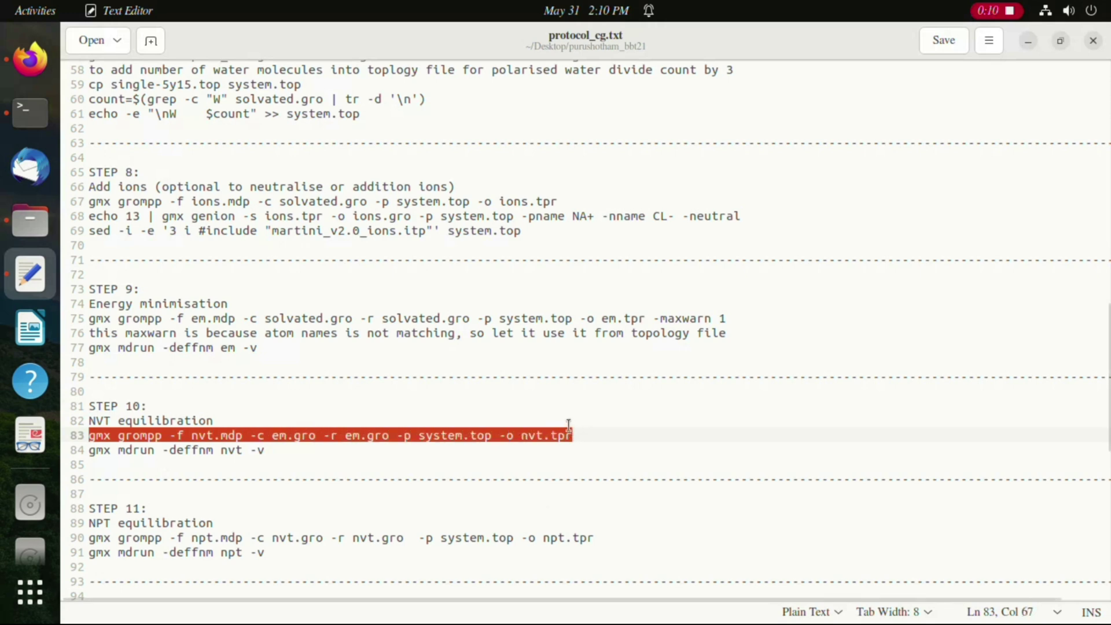
{"action": "key", "text": "alt+Tab"}
{"action": "right_click", "coordinate": [617, 418]}
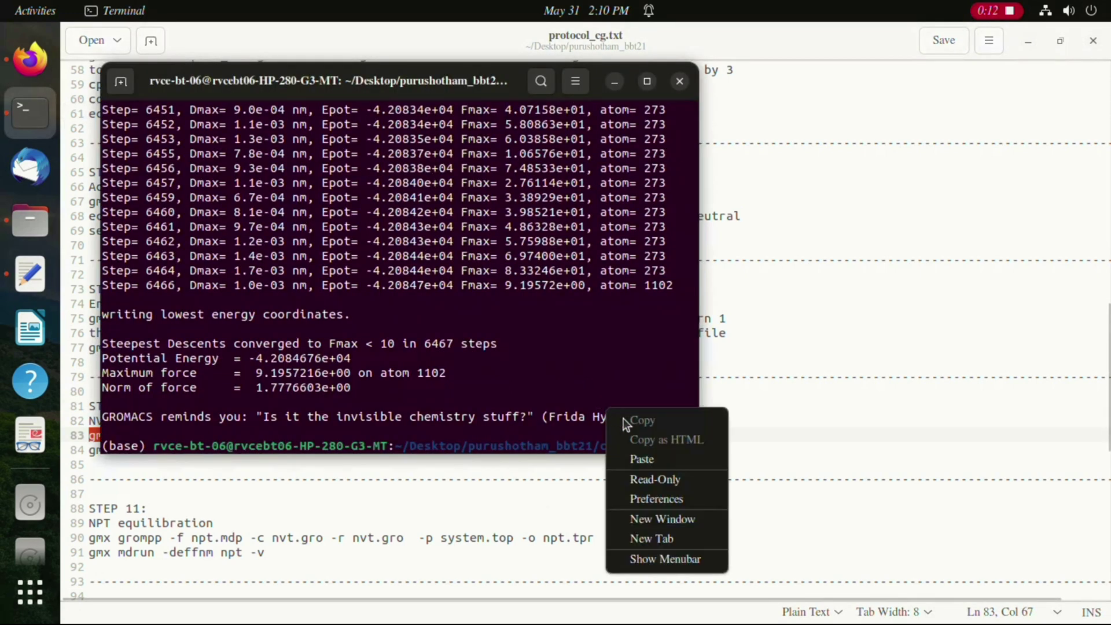
{"action": "left_click", "coordinate": [634, 455]}
{"action": "key", "text": "Return"}
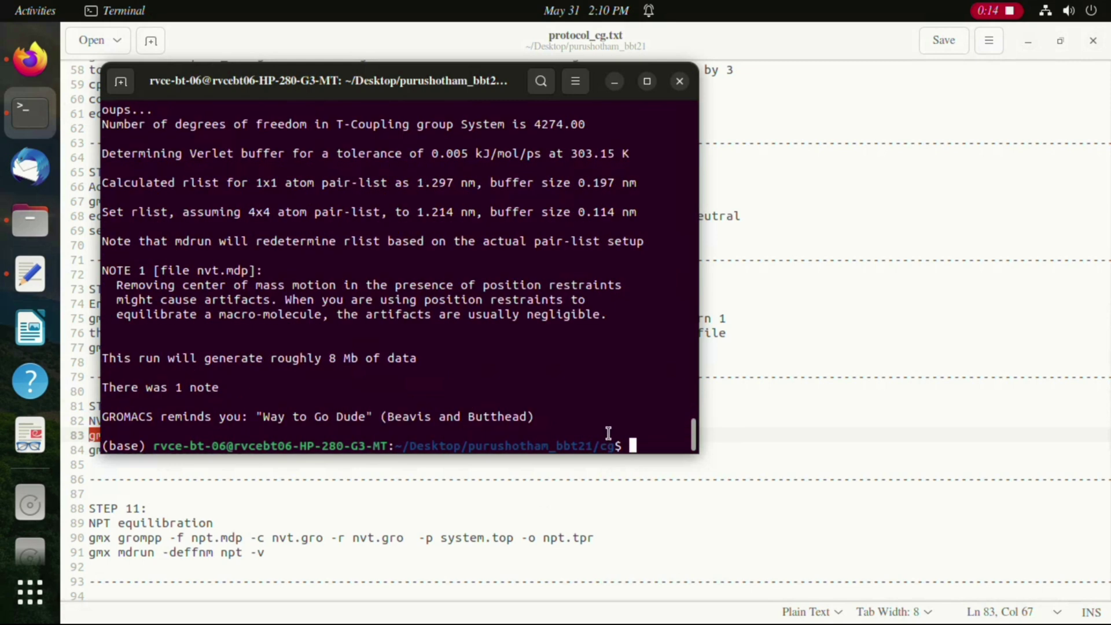
Step: Try to run gmx mdrun -deffnm npt -v, copied from STEP 11 of the protocol, in the Terminal
{"action": "left_click", "coordinate": [342, 537]}
{"action": "left_click_drag", "start_coordinate": [274, 560], "coordinate": [212, 474]}
{"action": "key", "text": "ctrl+z"}
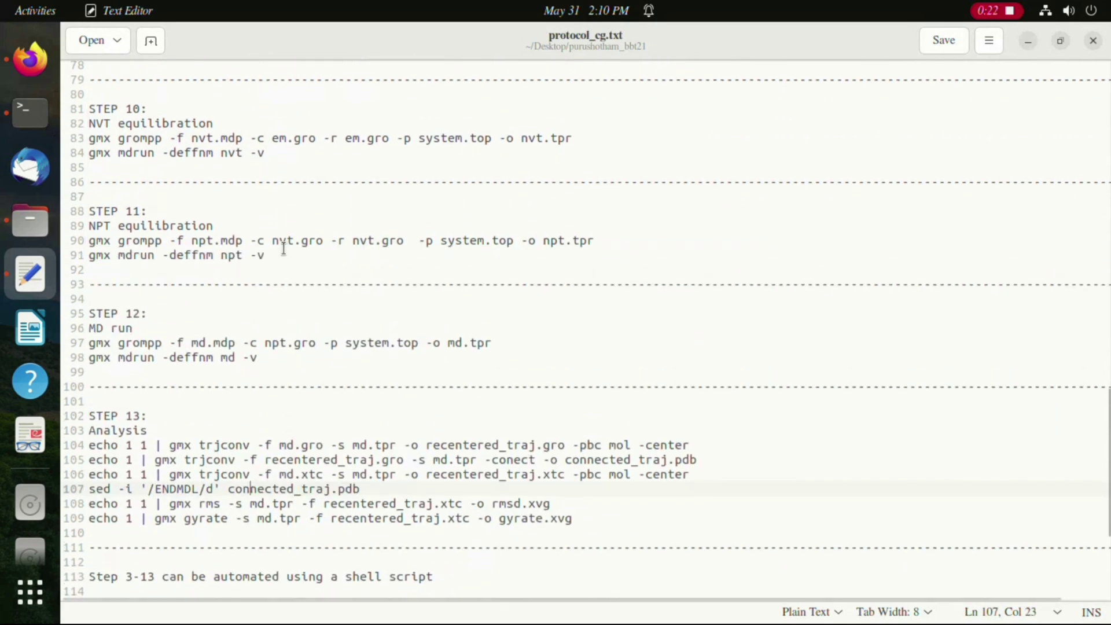
{"action": "left_click", "coordinate": [86, 257], "text": "shift"}
{"action": "key", "text": "ctrl+c"}
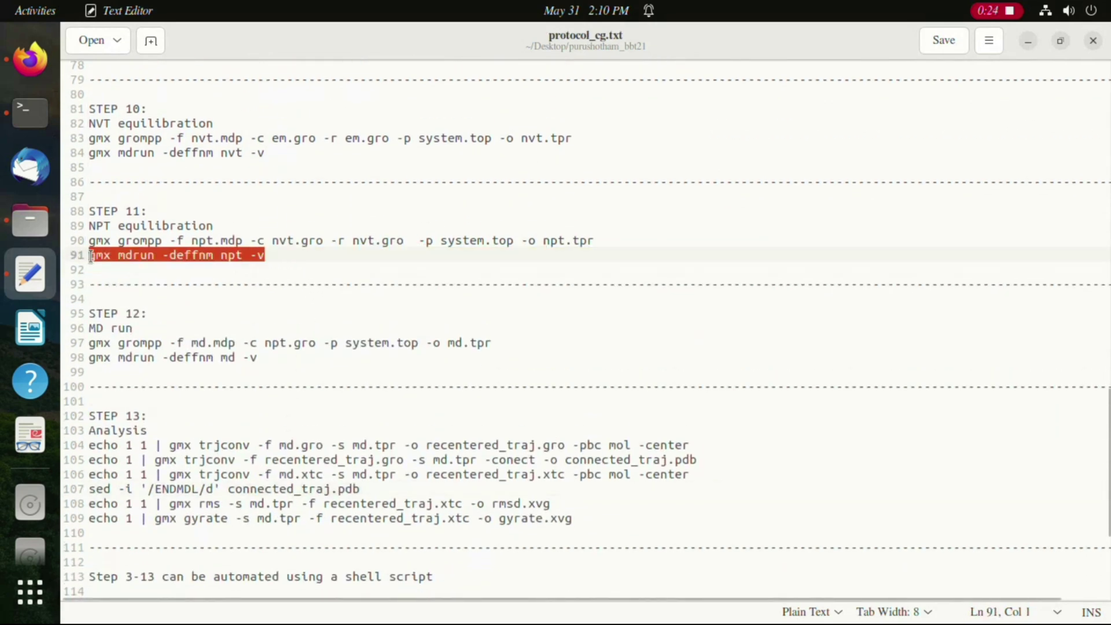
{"action": "left_click", "coordinate": [22, 124]}
{"action": "right_click", "coordinate": [631, 459]}
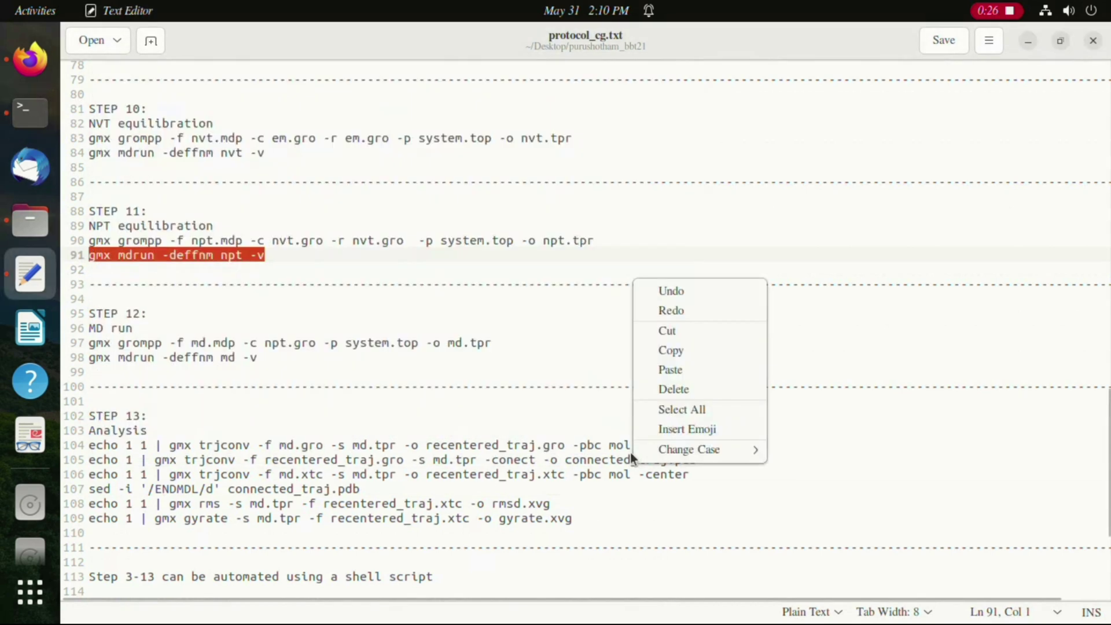
{"action": "left_click", "coordinate": [22, 122]}
{"action": "right_click", "coordinate": [645, 443]}
{"action": "left_click", "coordinate": [664, 486]}
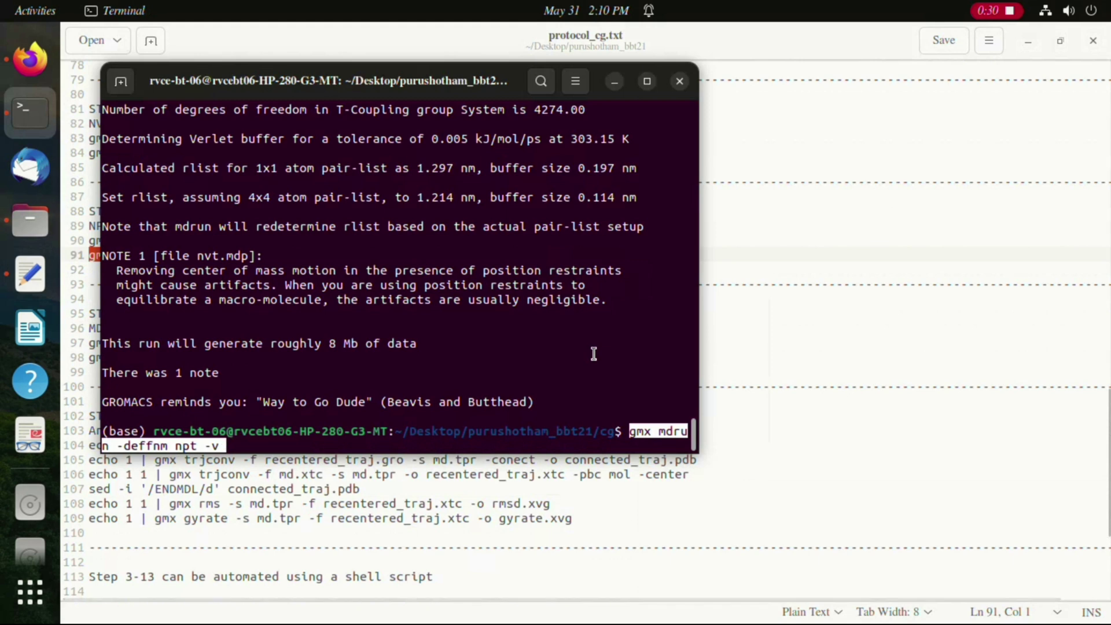
{"action": "key", "text": "Return"}
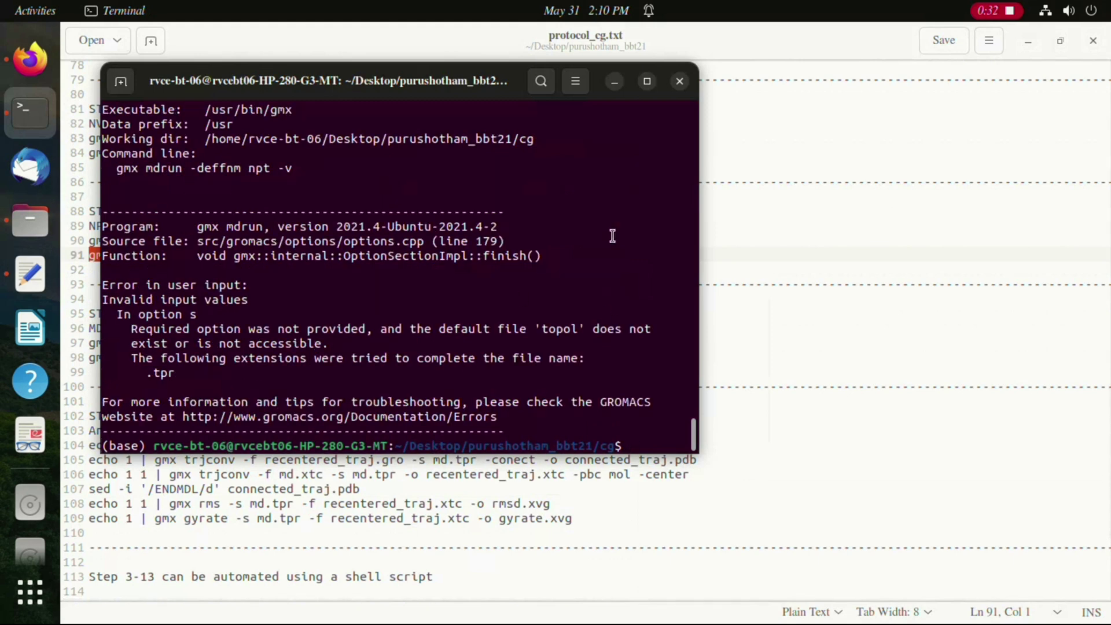
{"action": "left_click", "coordinate": [615, 81]}
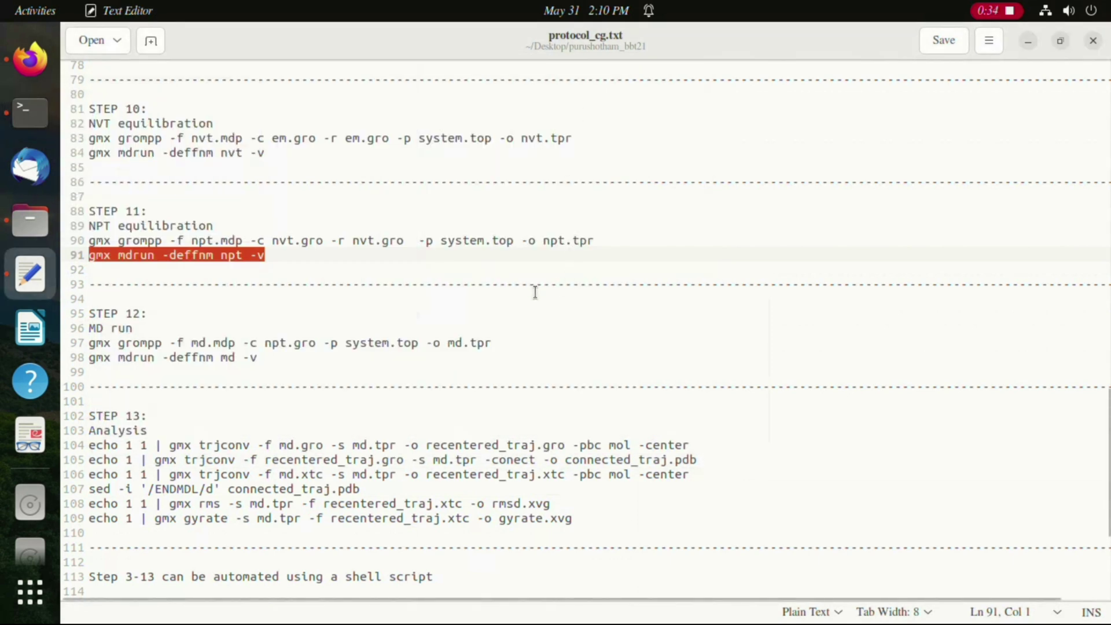
Step: Copy gmx mdrun -deffnm nvt -v from STEP 10 of the protocol and run it in the Terminal
{"action": "left_click", "coordinate": [276, 153]}
{"action": "left_click_drag", "start_coordinate": [275, 149], "coordinate": [89, 153]}
{"action": "key", "text": "ctrl+c"}
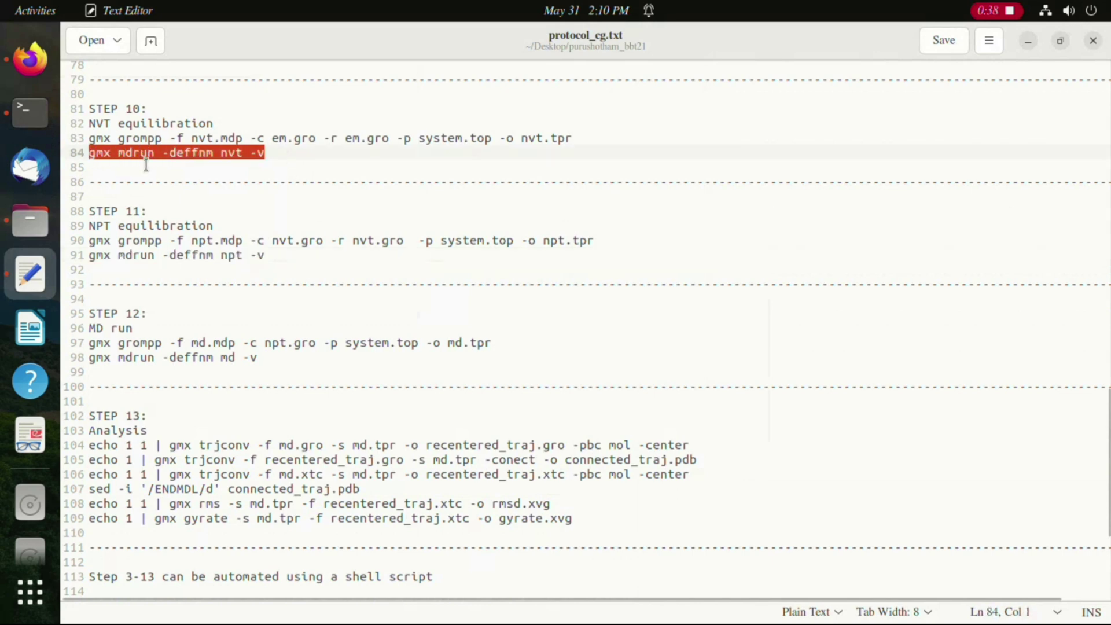
{"action": "left_click", "coordinate": [30, 113]}
{"action": "right_click", "coordinate": [653, 445]}
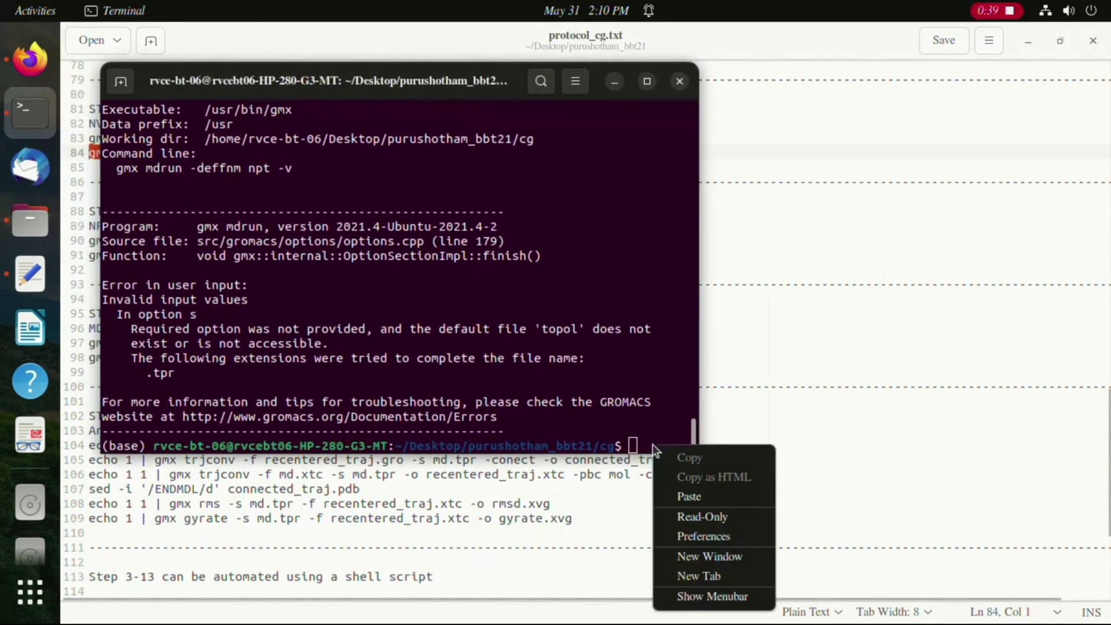
{"action": "left_click", "coordinate": [684, 499]}
{"action": "key", "text": "Return"}
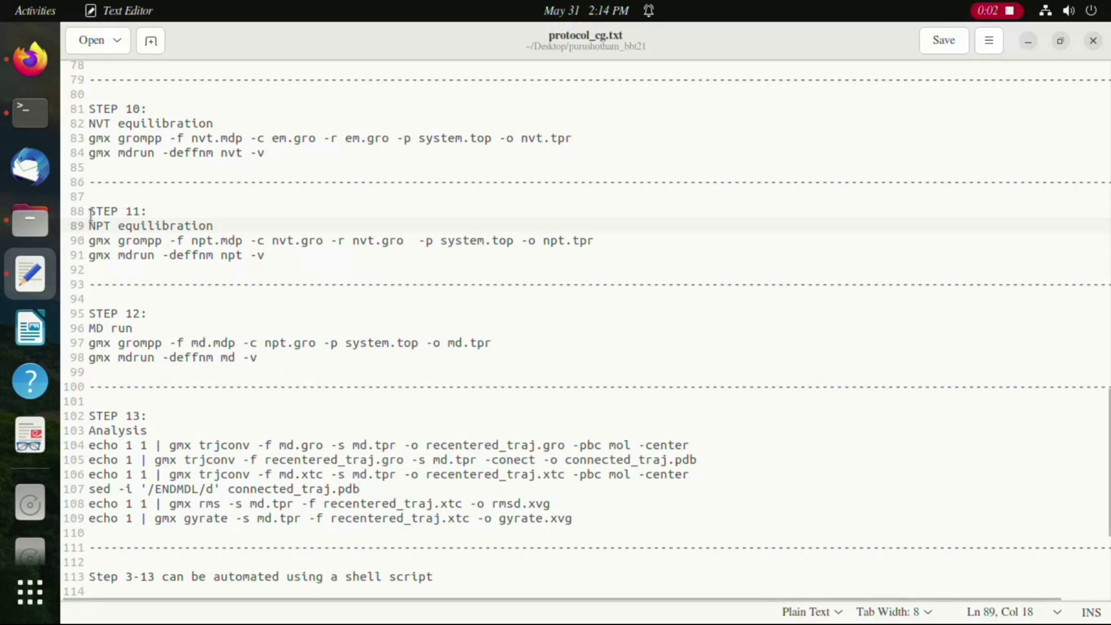
Step: Copy the STEP 11 command gmx grompp -f npt.mdp -c nvt.gro -r nvt.gro -p system.top -o npt.tpr and run it in the Terminal
{"action": "left_click_drag", "start_coordinate": [91, 214], "coordinate": [145, 211]}
{"action": "triple_click", "coordinate": [167, 225]}
{"action": "left_click", "coordinate": [101, 241]}
{"action": "left_click_drag", "start_coordinate": [87, 238], "coordinate": [600, 239]}
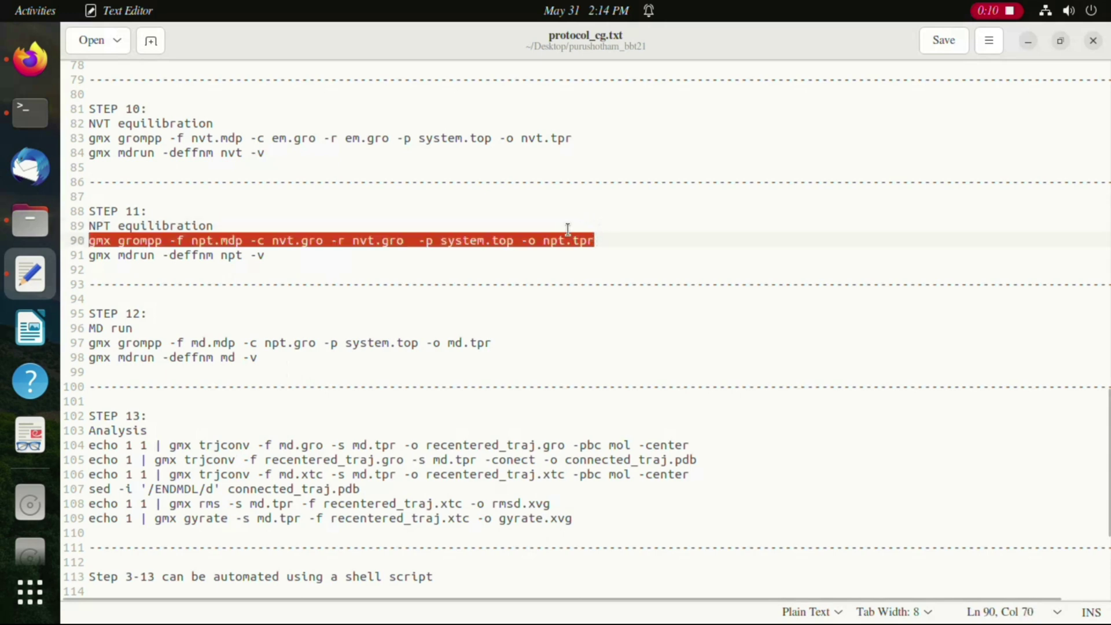
{"action": "left_click", "coordinate": [31, 113]}
{"action": "right_click", "coordinate": [667, 427]}
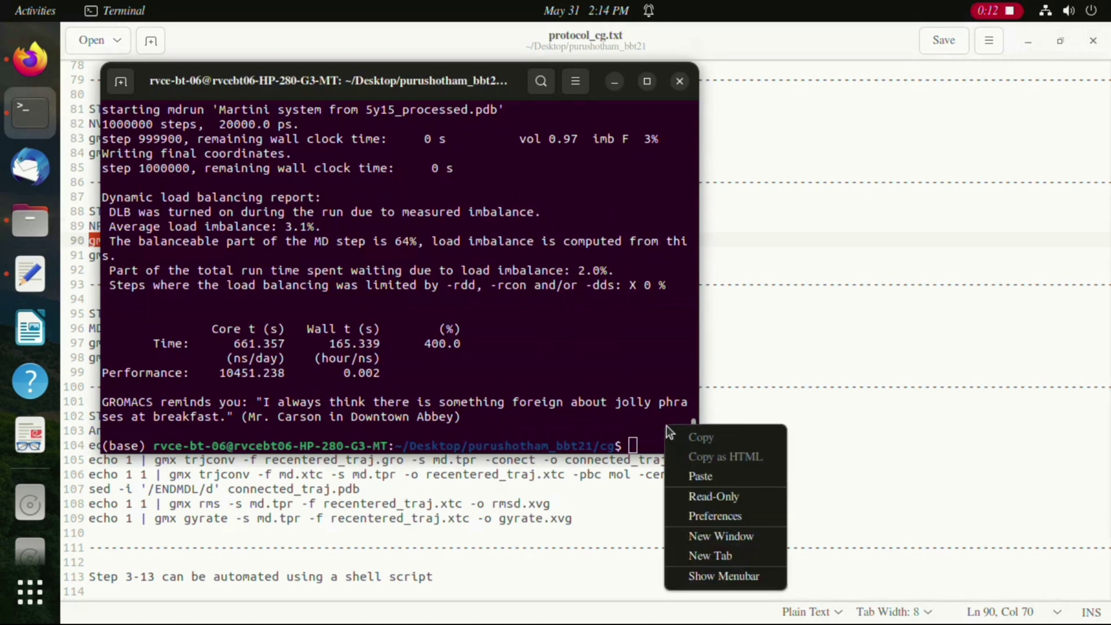
{"action": "left_click", "coordinate": [675, 474]}
{"action": "key", "text": "Return"}
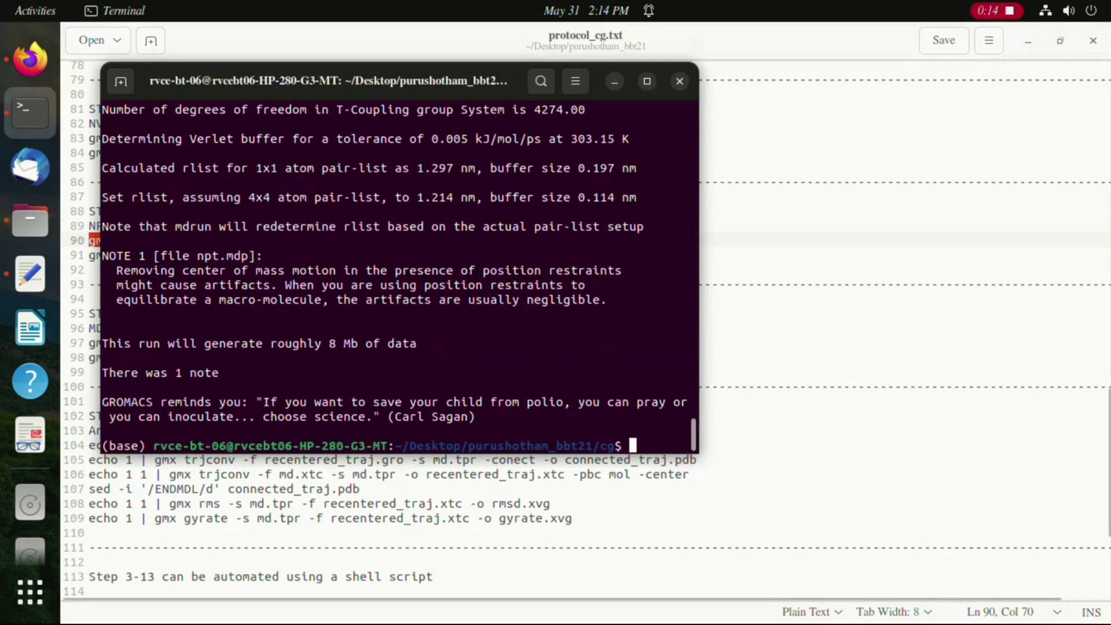
Step: Copy gmx mdrun -deffnm npt -v from STEP 11 of the protocol in Text Editor and run it in the Terminal
{"action": "left_click", "coordinate": [804, 360]}
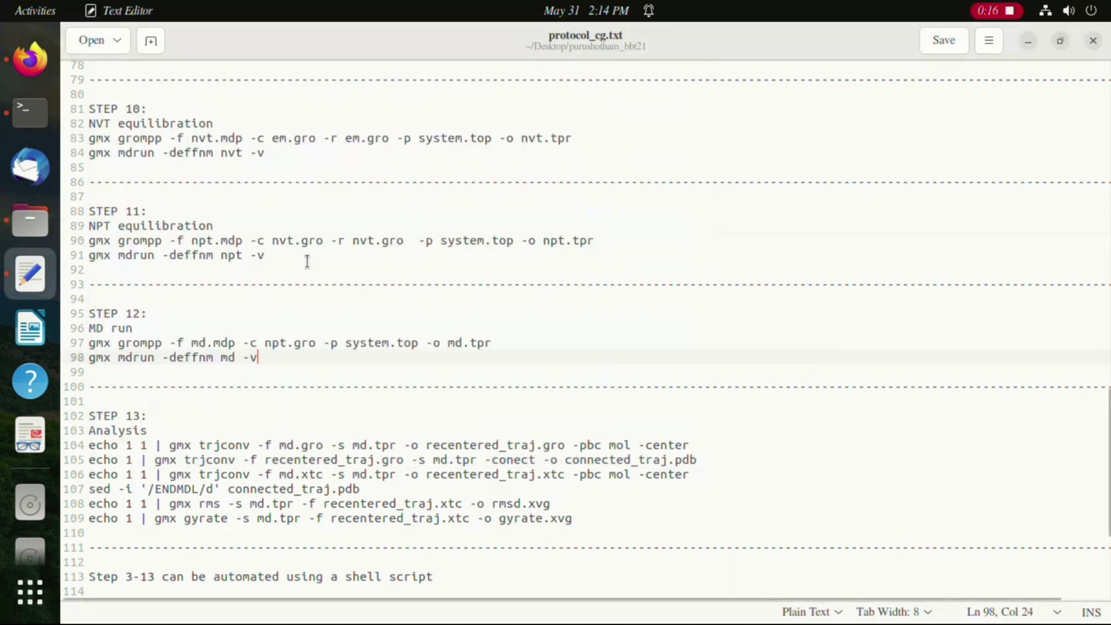
{"action": "left_click_drag", "start_coordinate": [276, 255], "coordinate": [97, 255]}
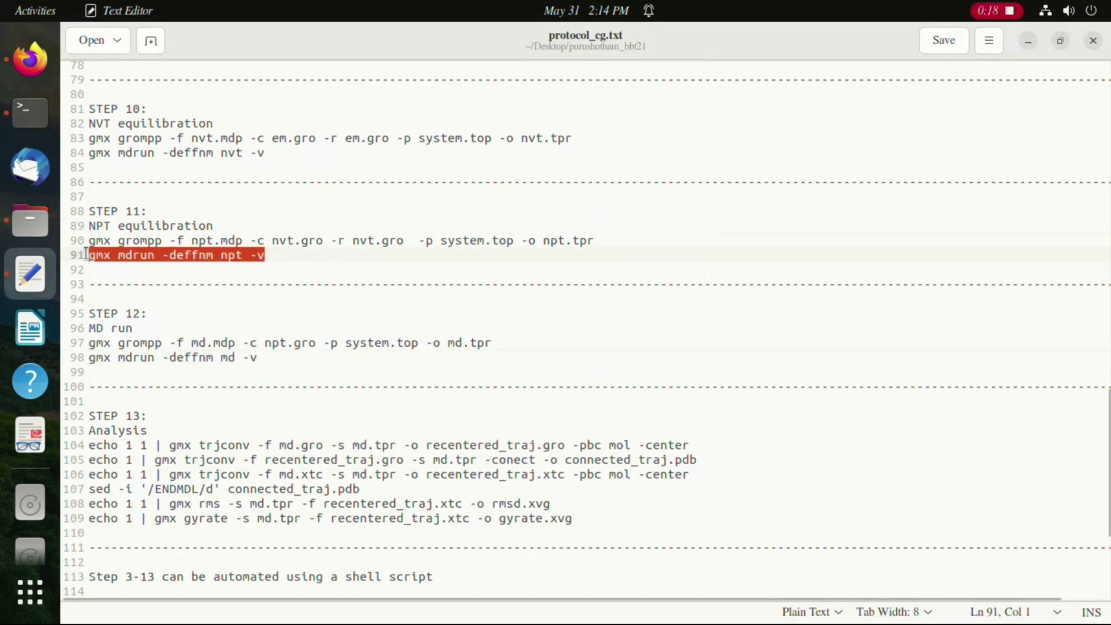
{"action": "left_click", "coordinate": [30, 111]}
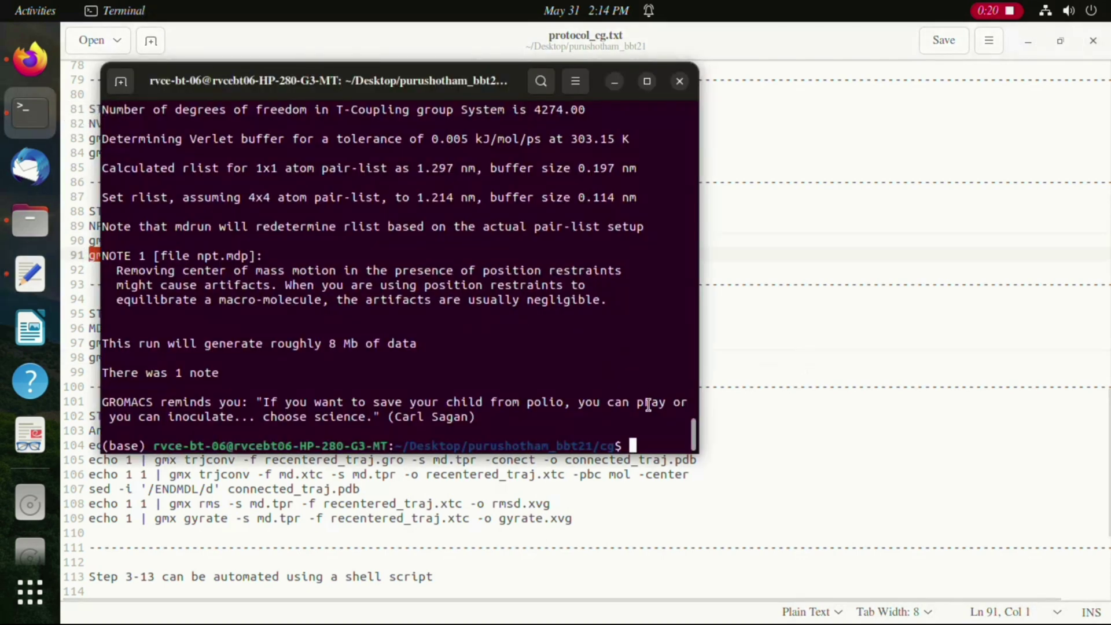
{"action": "right_click", "coordinate": [649, 426]}
{"action": "left_click", "coordinate": [676, 480]}
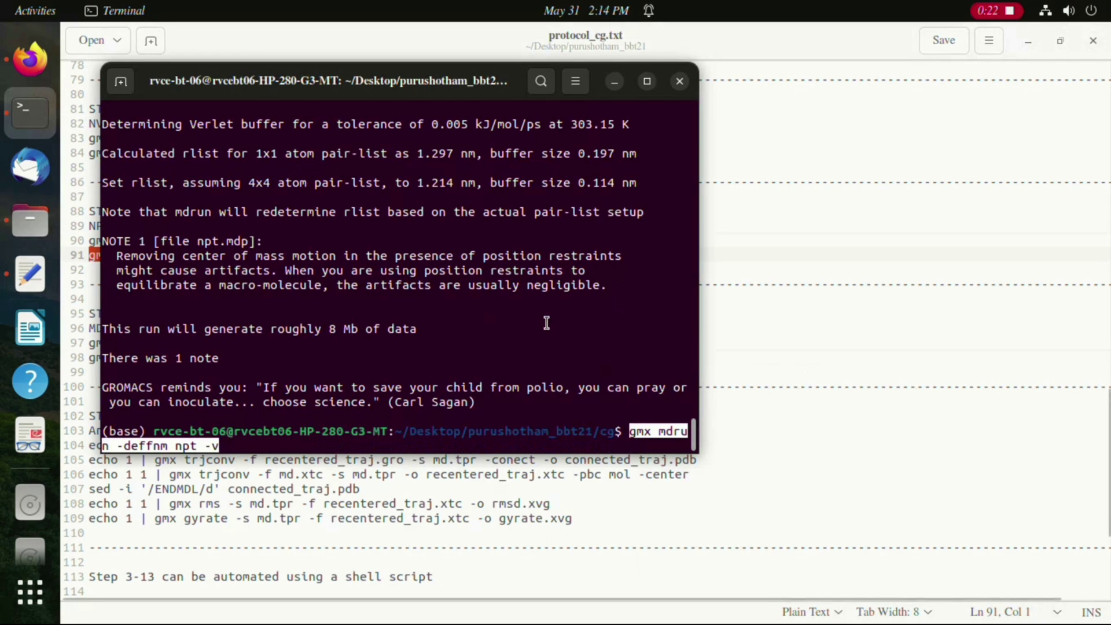
{"action": "key", "text": "Return"}
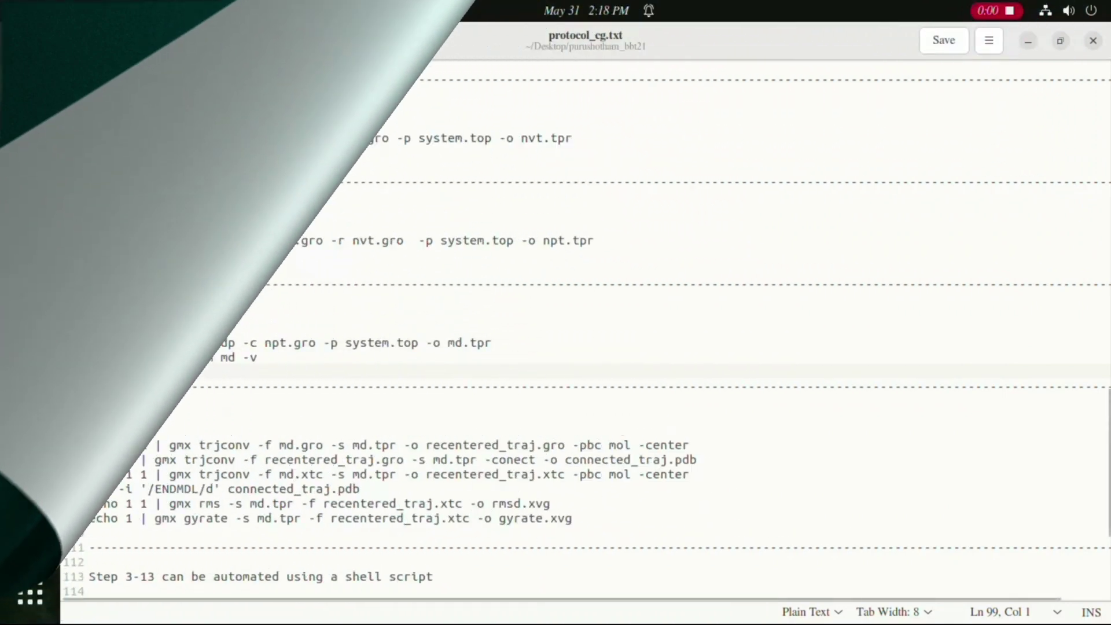
Step: Copy the STEP 12 command gmx grompp -f md.mdp -c npt.gro -p system.top -o md.tpr and run it in the Terminal
{"action": "left_click_drag", "start_coordinate": [95, 315], "coordinate": [347, 343]}
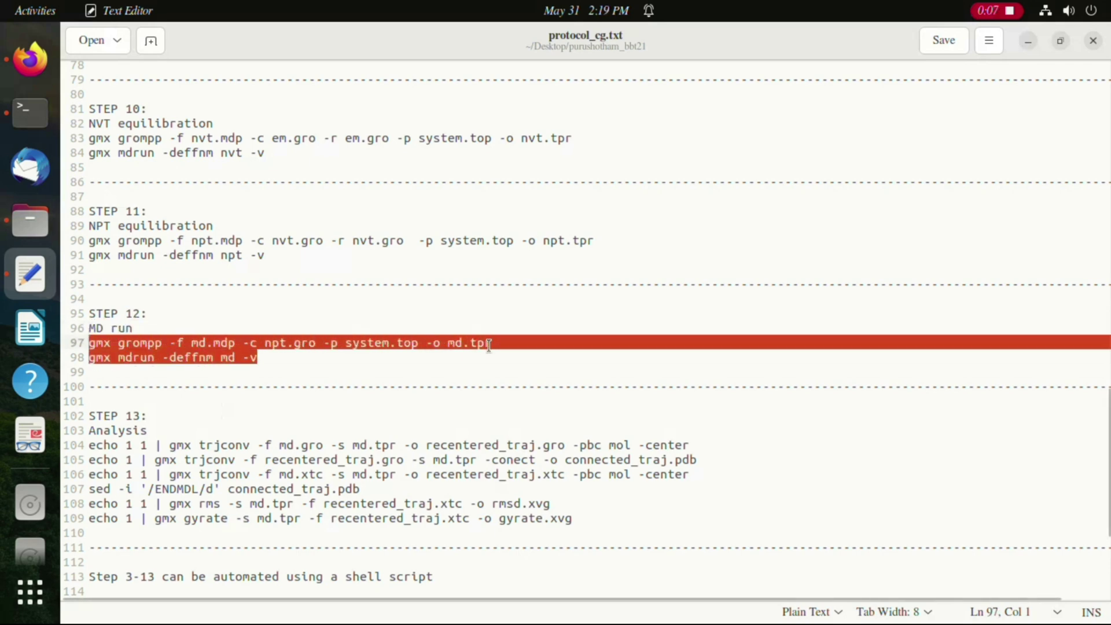
{"action": "left_click", "coordinate": [352, 342]}
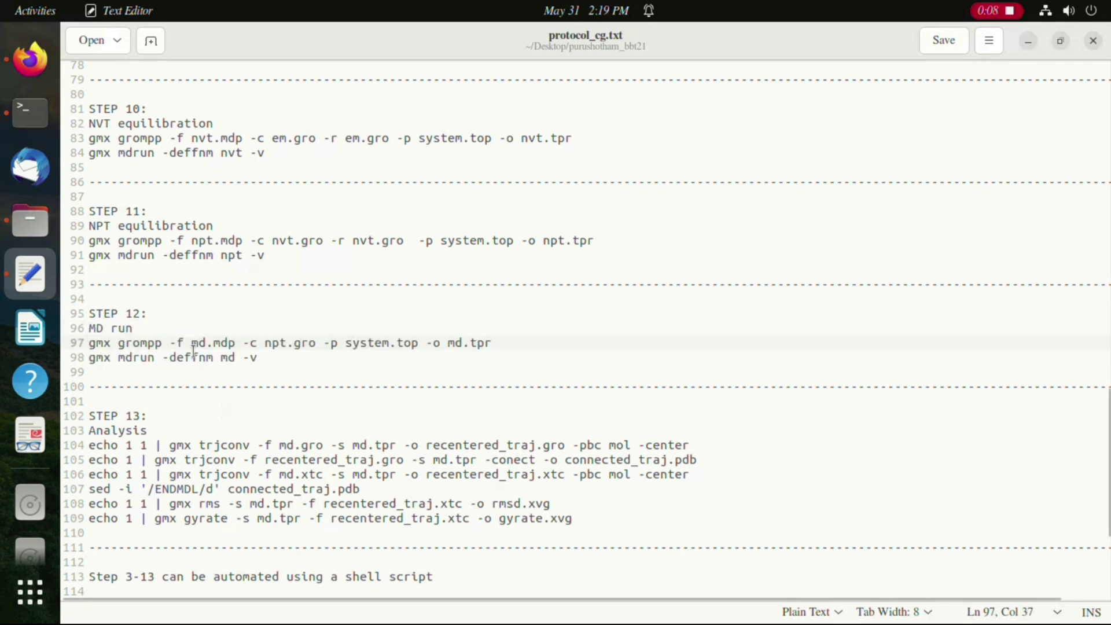
{"action": "left_click_drag", "start_coordinate": [87, 343], "coordinate": [501, 344]}
{"action": "key", "text": "ctrl+c"}
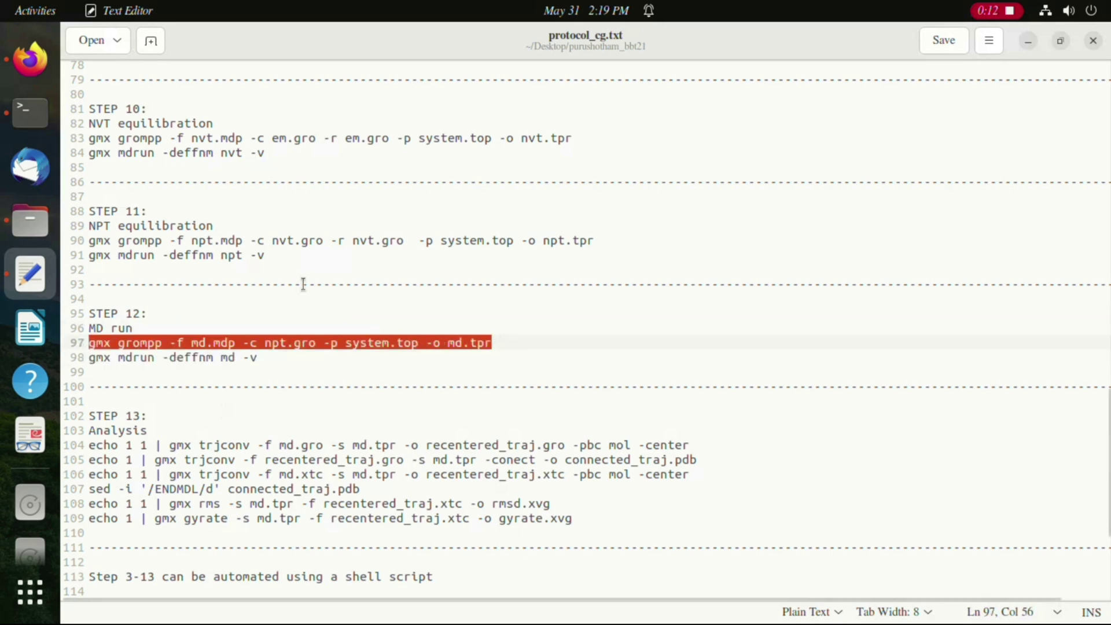
{"action": "left_click", "coordinate": [32, 113]}
{"action": "right_click", "coordinate": [622, 408]}
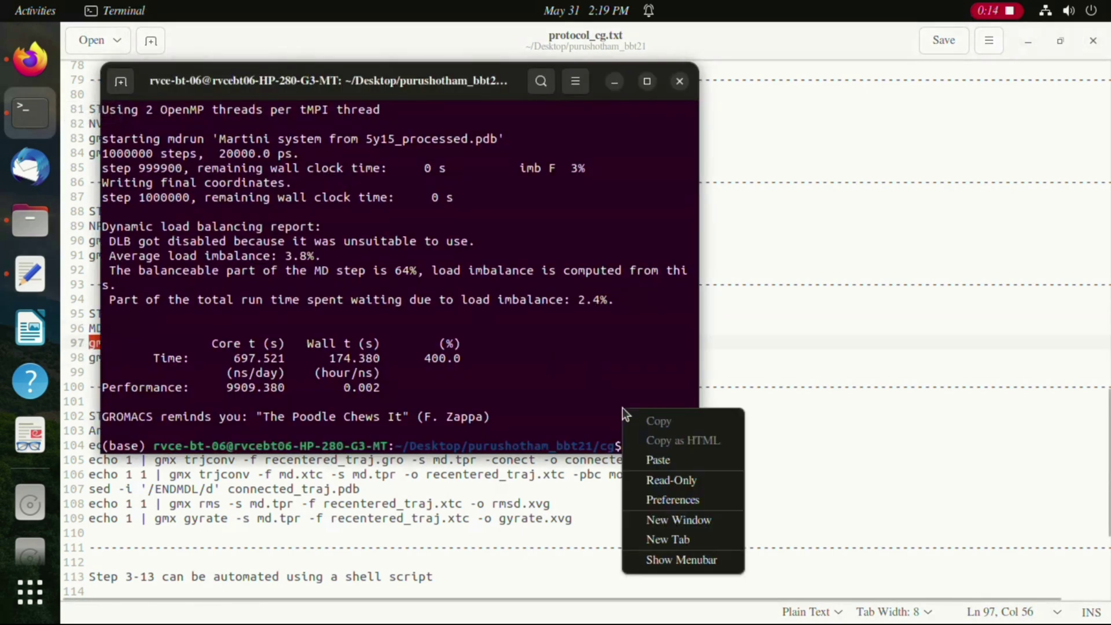
{"action": "left_click", "coordinate": [652, 452]}
{"action": "key", "text": "Return"}
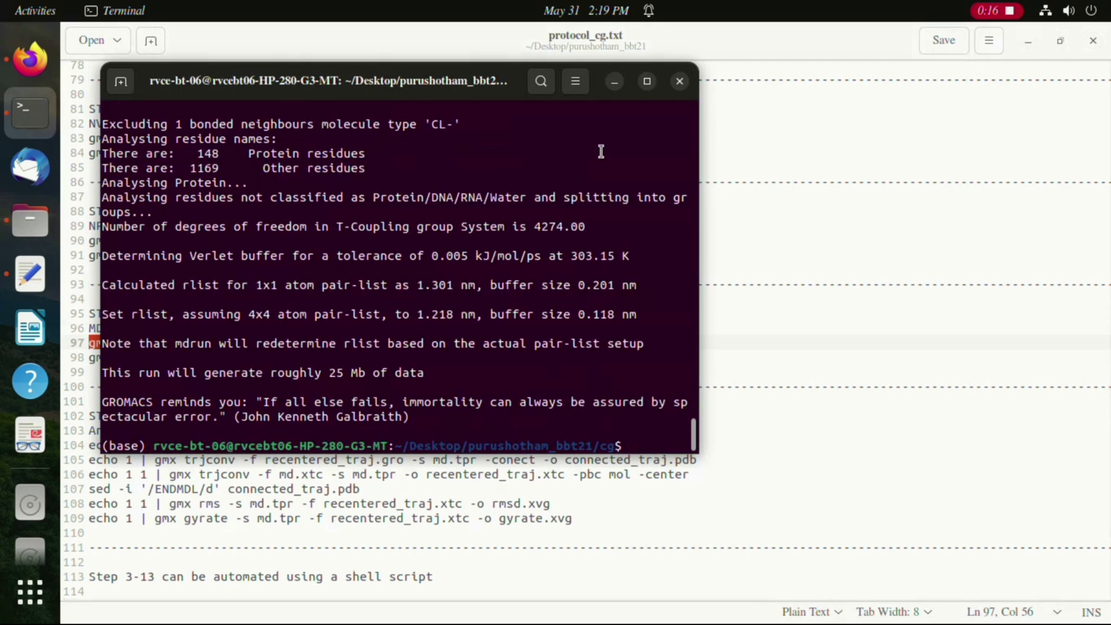
Step: Copy gmx mdrun -deffnm md -v from STEP 12 of the protocol in Text Editor and run it in the Terminal
{"action": "left_click", "coordinate": [618, 84]}
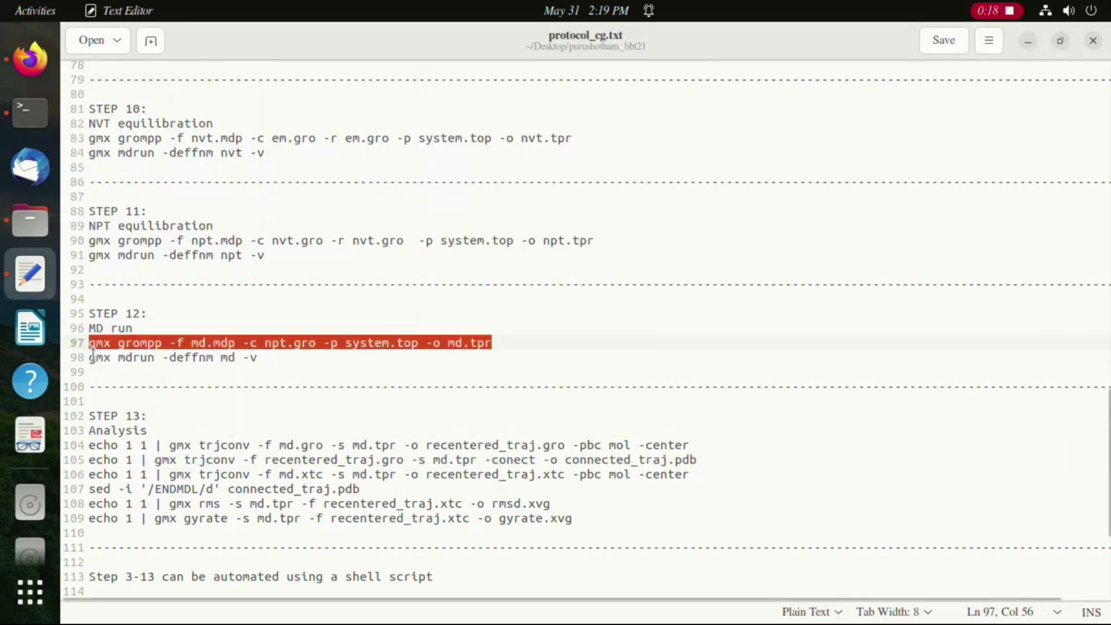
{"action": "left_click_drag", "start_coordinate": [91, 357], "coordinate": [253, 355]}
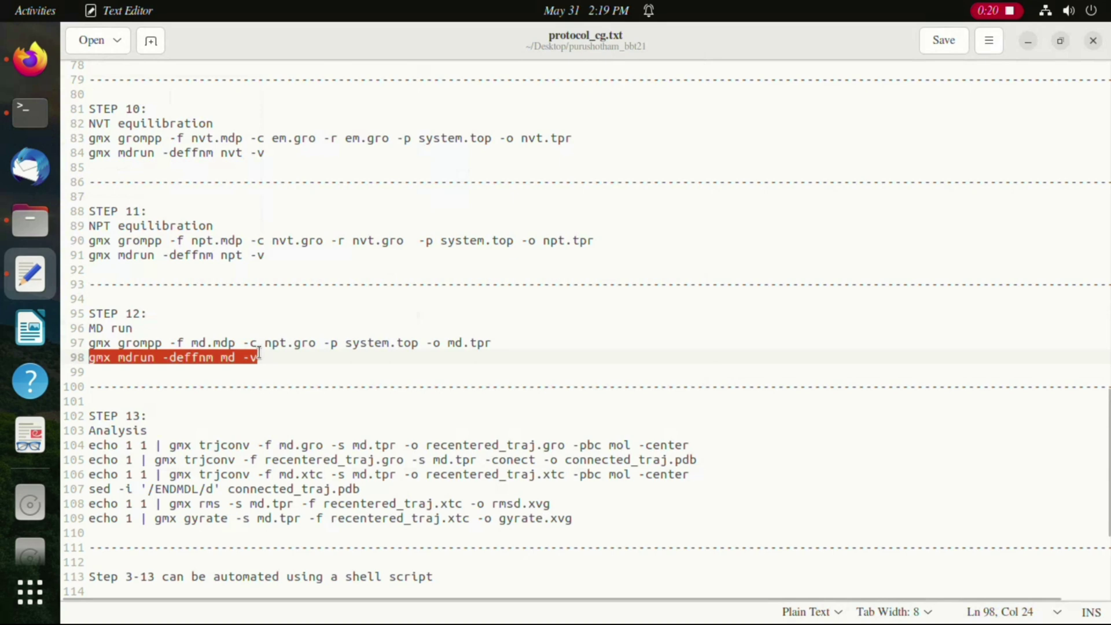
{"action": "left_click", "coordinate": [37, 116]}
{"action": "right_click", "coordinate": [502, 382]}
{"action": "left_click", "coordinate": [608, 433]}
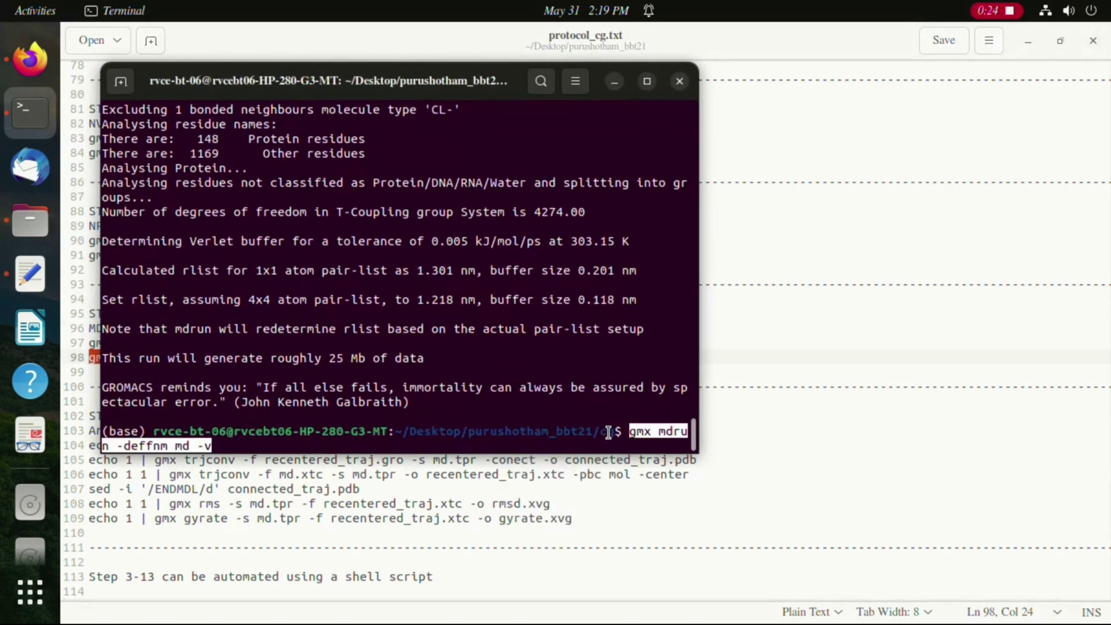
{"action": "key", "text": "Return"}
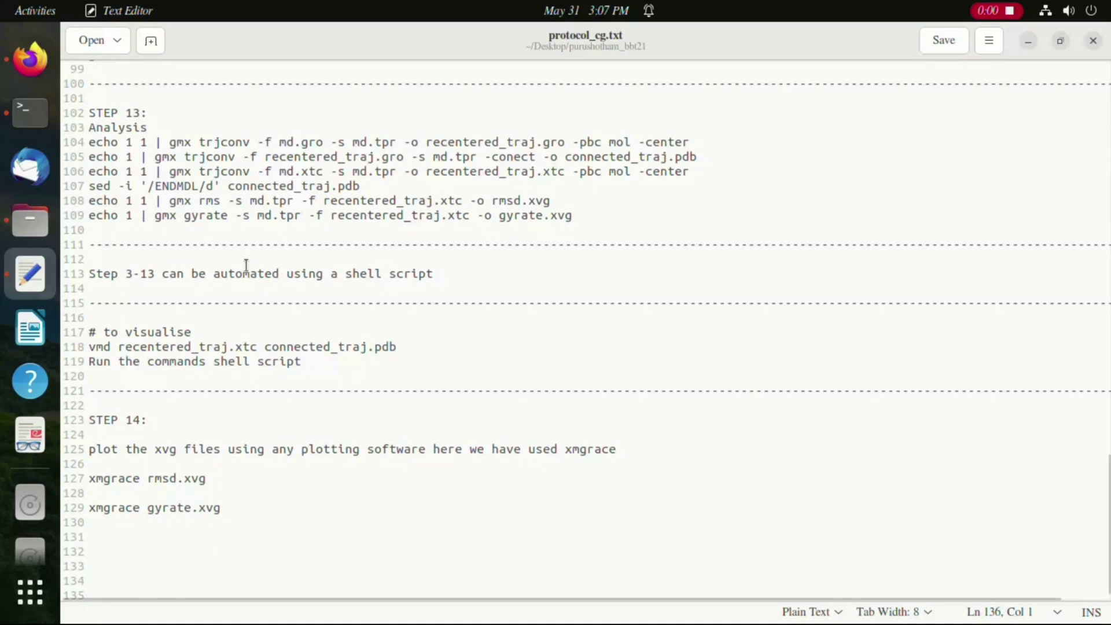
Step: Copy the STEP 13 command echo 1 1 | gmx trjconv -f md.gro -s md.tpr -o recentered_traj.gro -pbc mol -center and run it in the Terminal
{"action": "left_click_drag", "start_coordinate": [90, 111], "coordinate": [127, 113]}
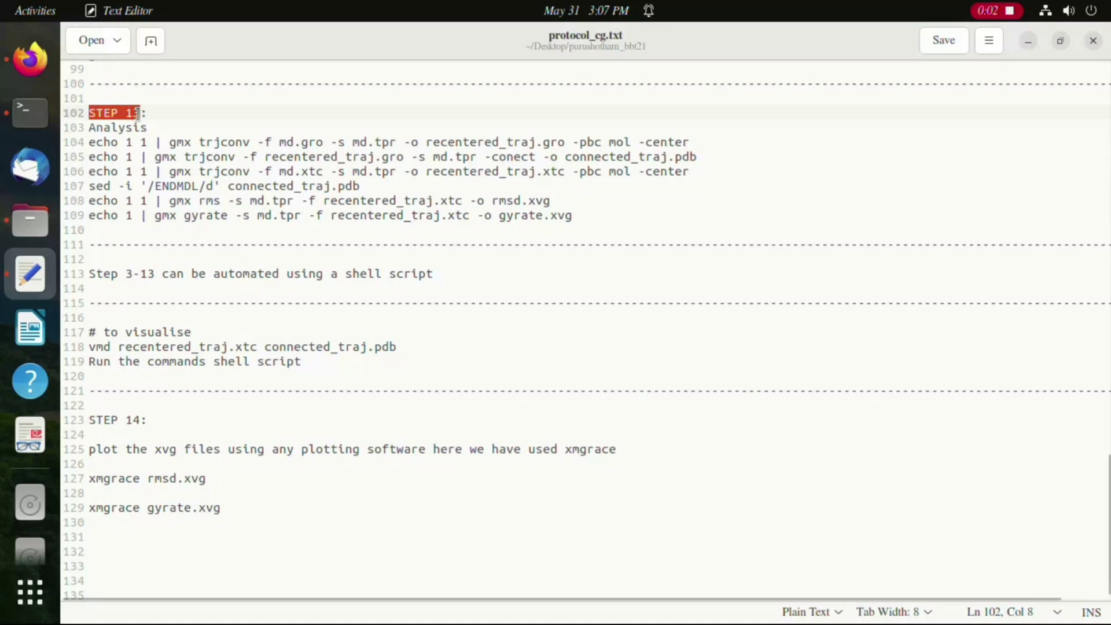
{"action": "double_click", "coordinate": [107, 128]}
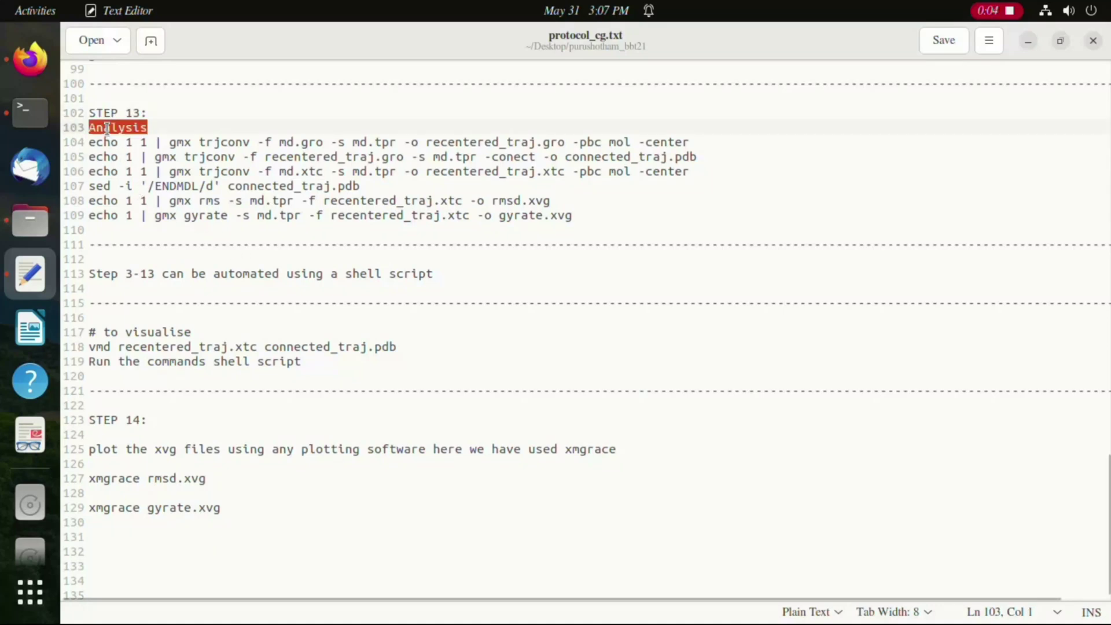
{"action": "left_click", "coordinate": [110, 128]}
{"action": "left_click_drag", "start_coordinate": [91, 142], "coordinate": [689, 134]}
{"action": "right_click", "coordinate": [690, 135]}
{"action": "left_click", "coordinate": [741, 206]}
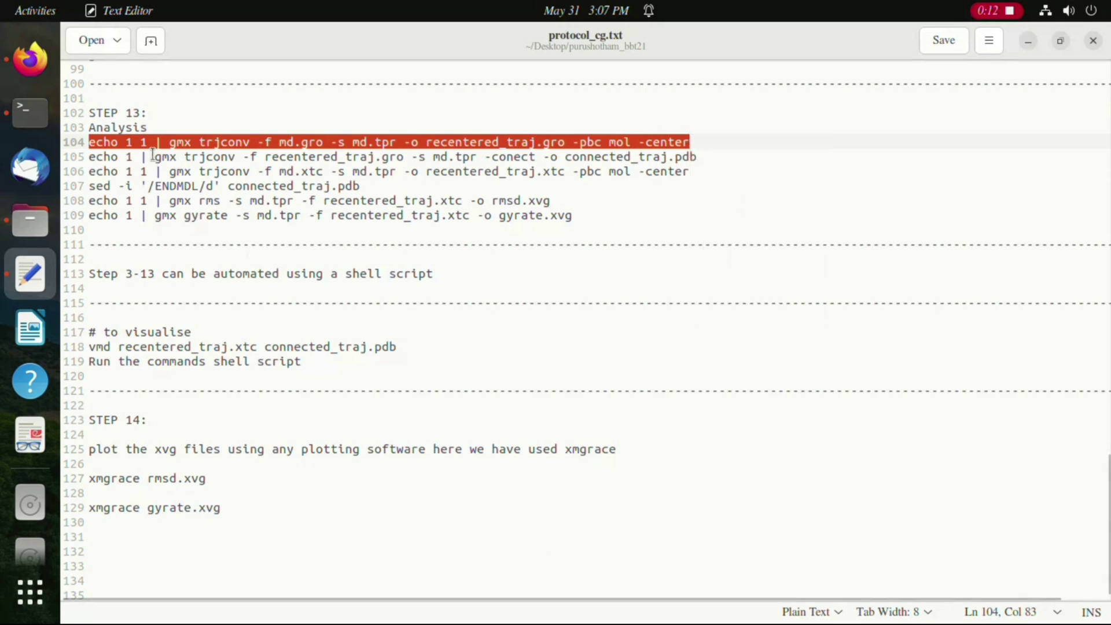
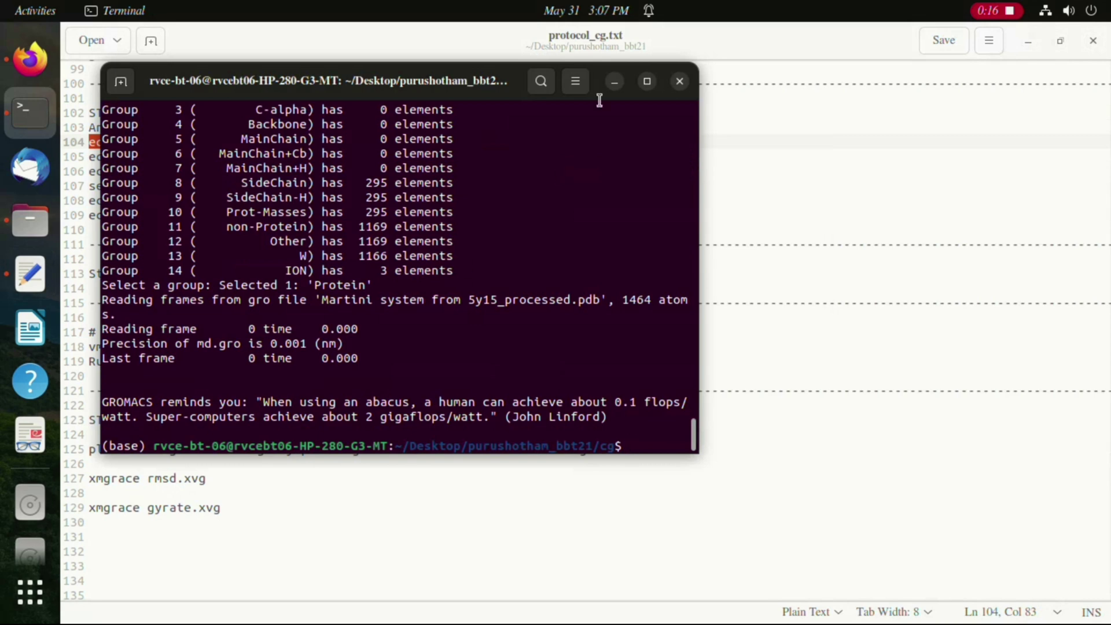
Step: Copy the STEP 13 command echo 1 | gmx trjconv -f recentered_traj.gro -s md.tpr -conect -o connected_traj.pdb and run it in the Terminal
{"action": "left_click", "coordinate": [614, 81]}
{"action": "left_click_drag", "start_coordinate": [698, 156], "coordinate": [93, 155]}
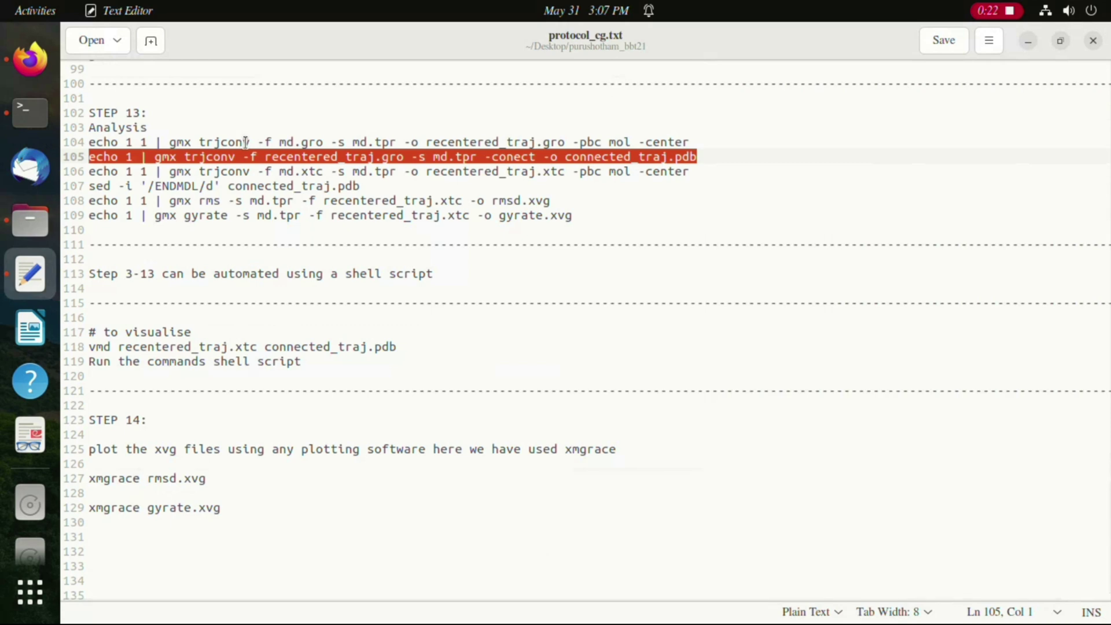
{"action": "left_click", "coordinate": [31, 111]}
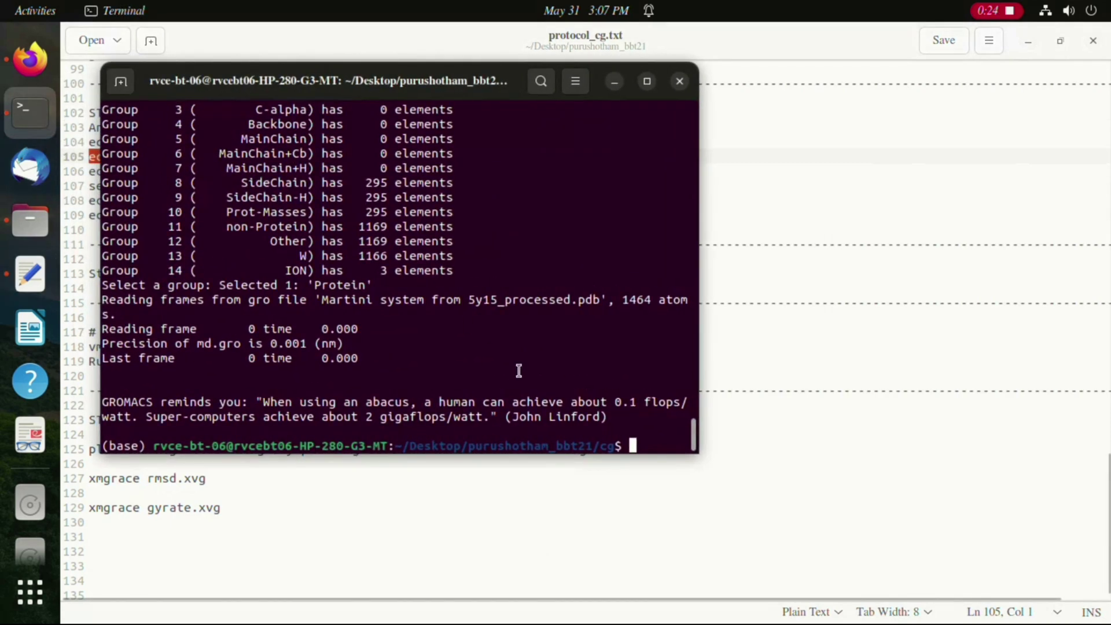
{"action": "right_click", "coordinate": [520, 372]}
{"action": "left_click", "coordinate": [565, 419]}
{"action": "key", "text": "Return"}
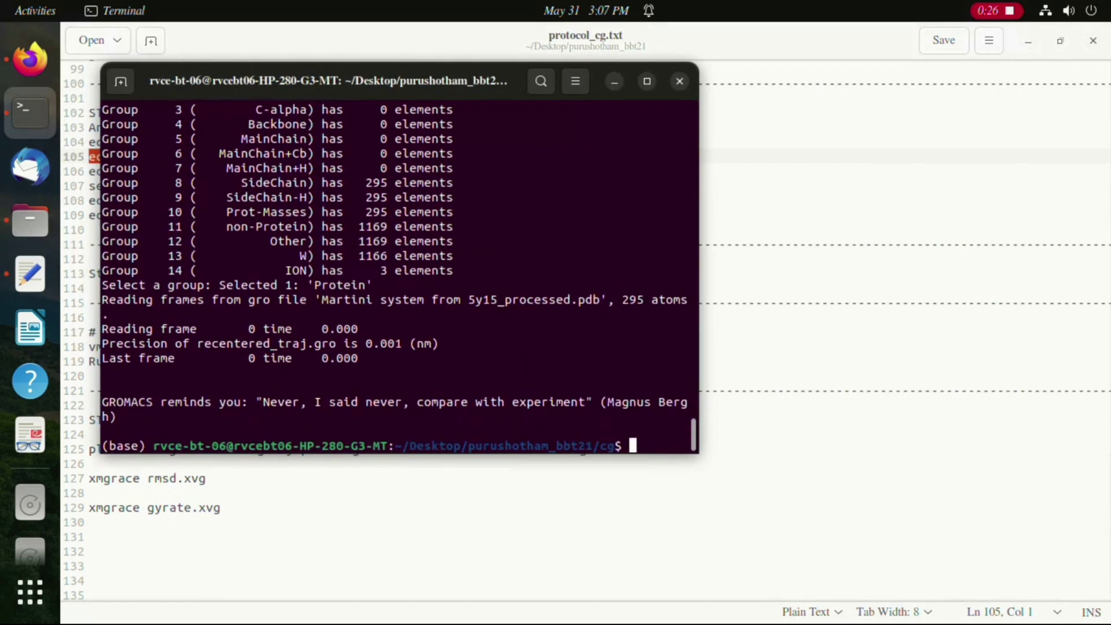
Step: Run echo 1 1 | gmx trjconv -f md.xtc -s md.tpr -o recentered_traj.xtc -pbc mol -center from STEP 13 in the Terminal, clearing stray characters before it
{"action": "left_click", "coordinate": [616, 91]}
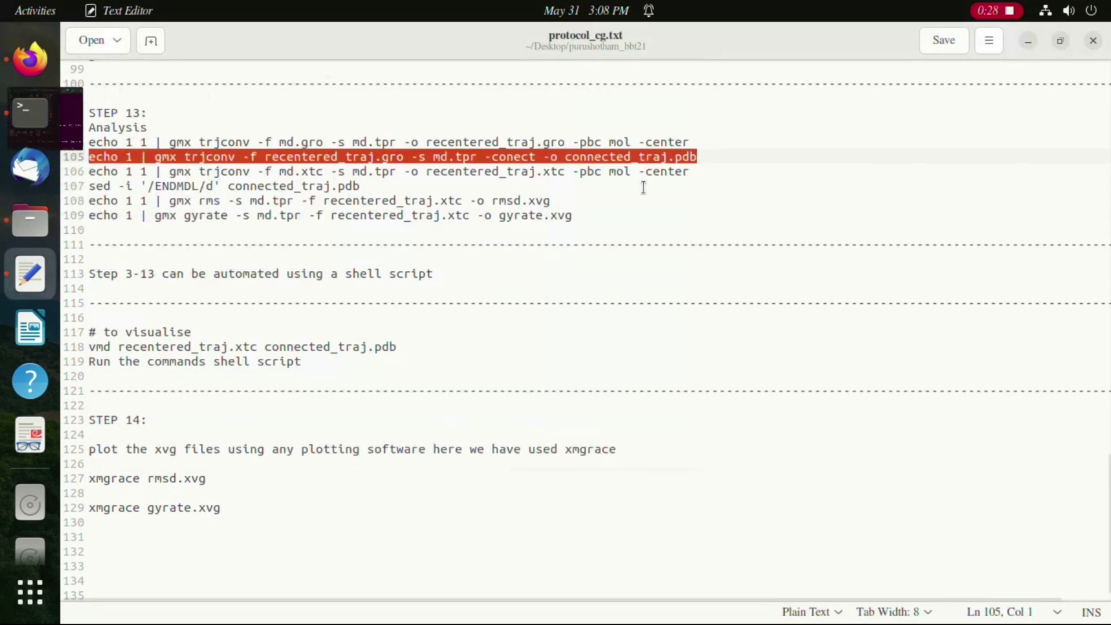
{"action": "left_click_drag", "start_coordinate": [693, 172], "coordinate": [84, 174]}
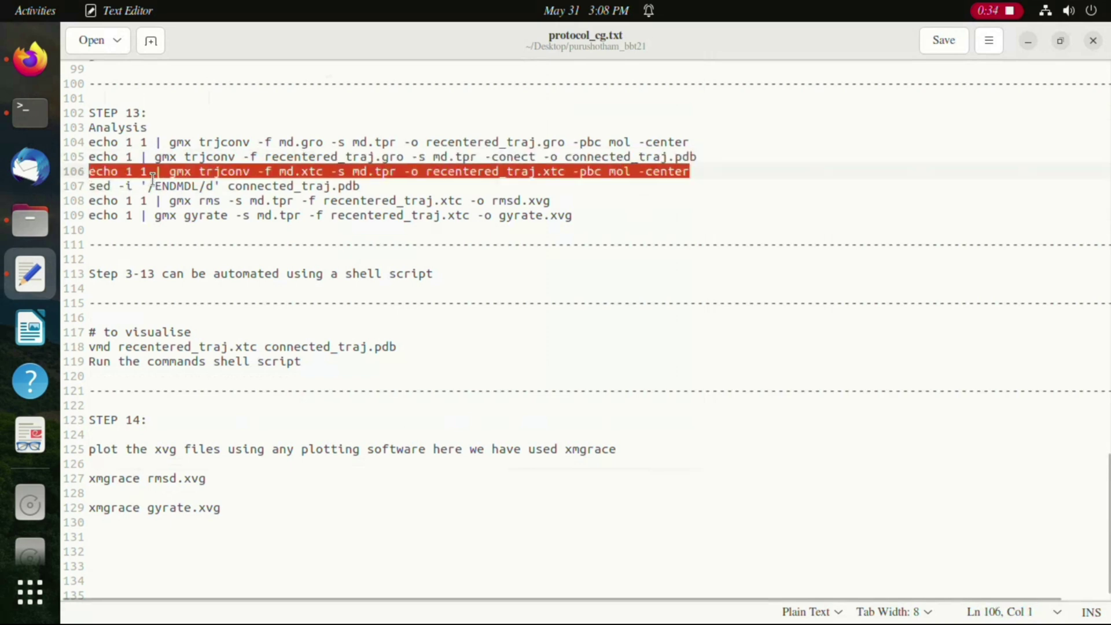
{"action": "left_click", "coordinate": [26, 124]}
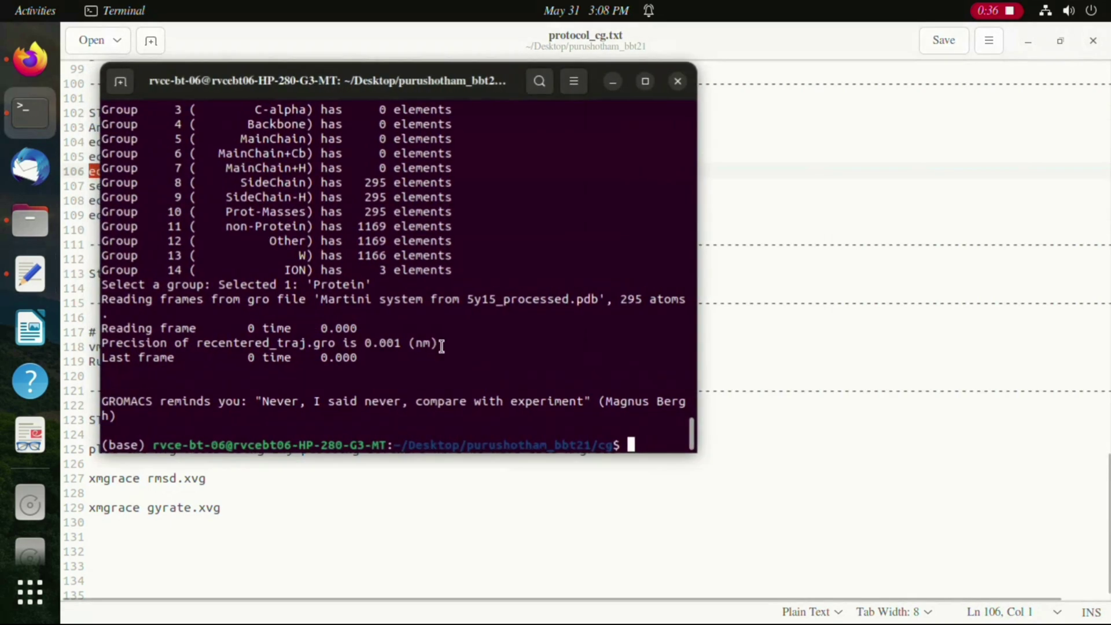
{"action": "right_click", "coordinate": [651, 417]}
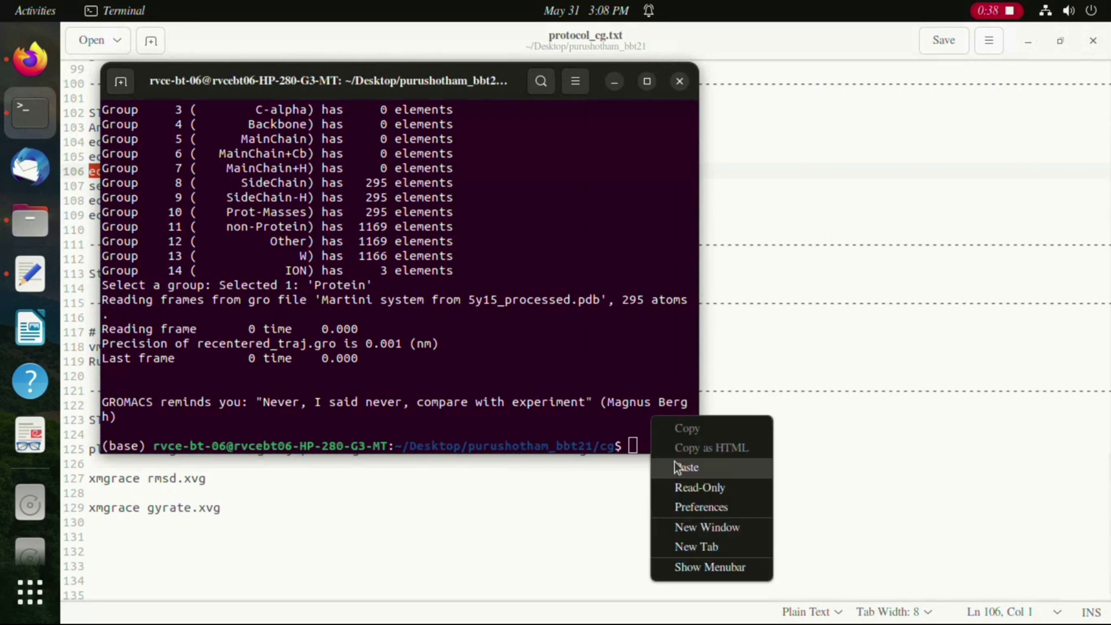
{"action": "left_click", "coordinate": [675, 463]}
{"action": "key", "text": "BackSpace"}
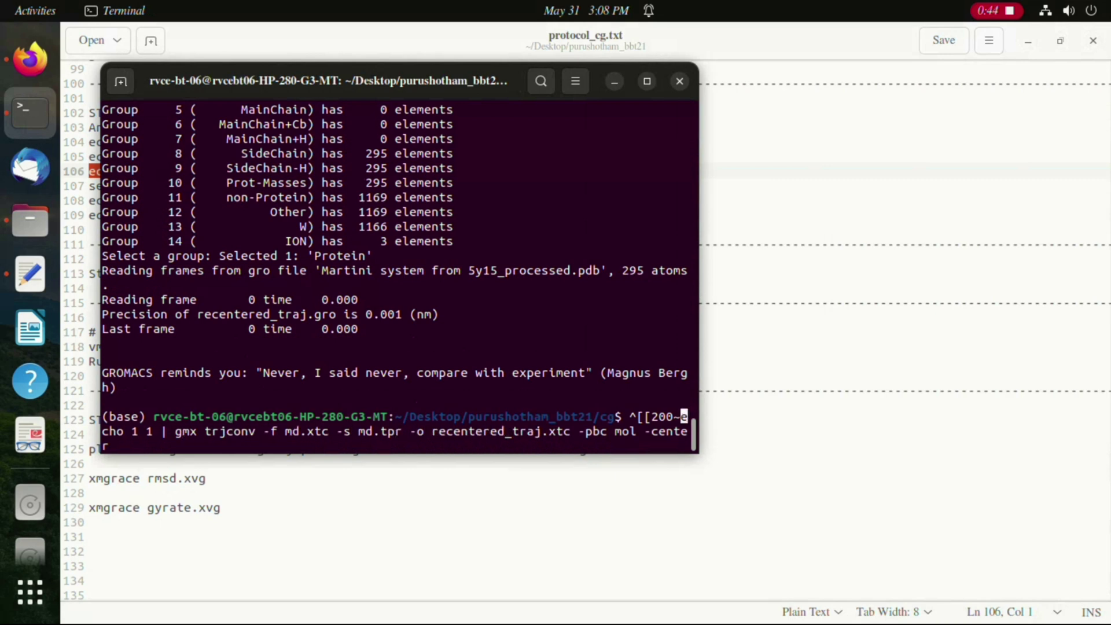
{"action": "key", "text": "BackSpace"}
{"action": "key", "text": "BackSpace"}
{"action": "key", "text": "BackSpace"}
{"action": "key", "text": "BackSpace"}
{"action": "key", "text": "BackSpace"}
{"action": "key", "text": "BackSpace"}
{"action": "key", "text": "BackSpace"}
{"action": "key", "text": "Return"}
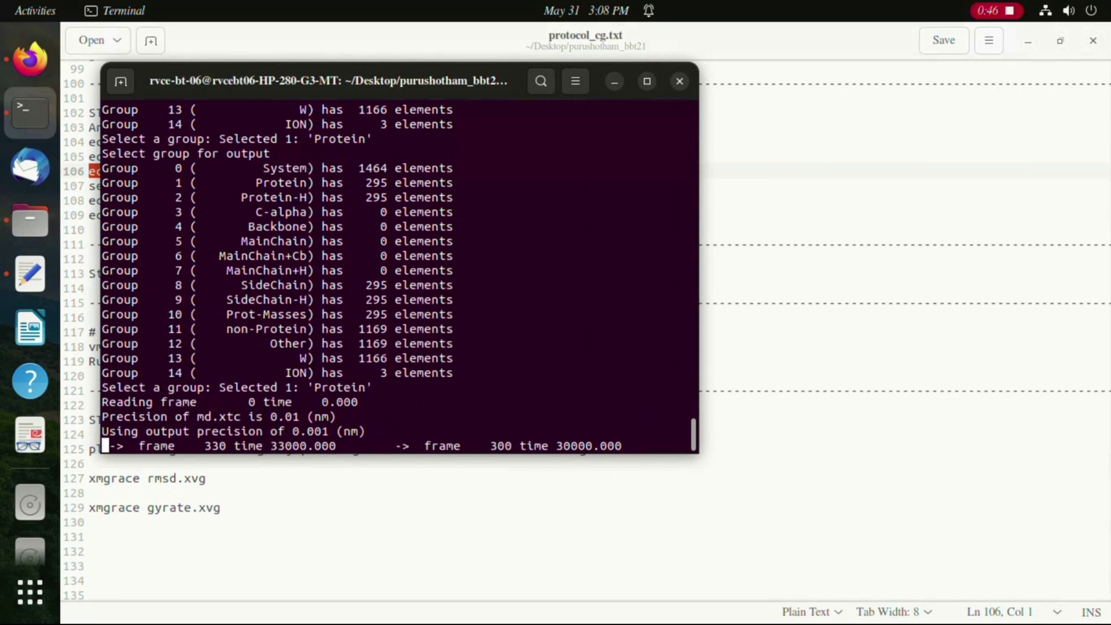
Step: Copy the STEP 13 command sed -i '/ENDMDL/d' connected_traj.pdb from the protocol in Text Editor and run it in the Terminal
{"action": "left_click", "coordinate": [615, 81]}
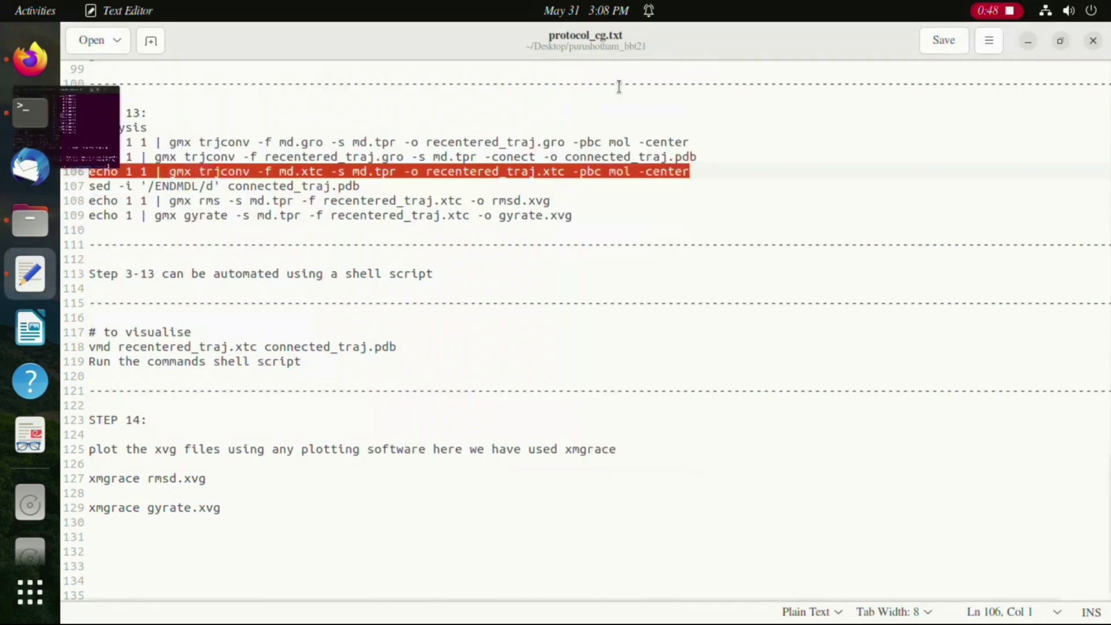
{"action": "left_click_drag", "start_coordinate": [361, 187], "coordinate": [85, 183]}
{"action": "right_click", "coordinate": [92, 185]}
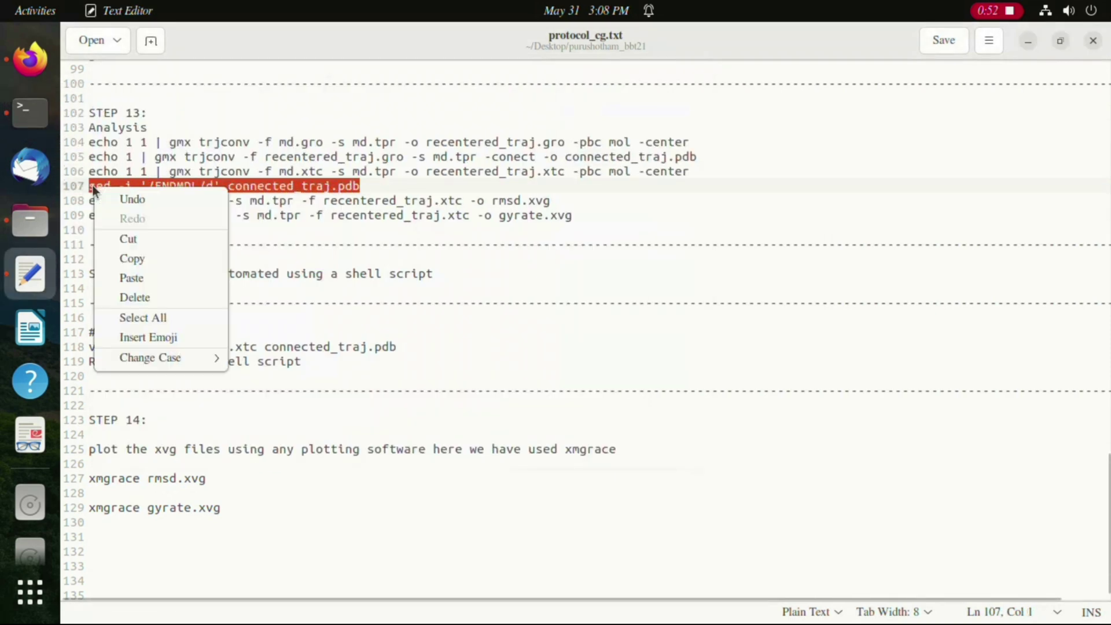
{"action": "left_click", "coordinate": [132, 259]}
{"action": "left_click", "coordinate": [31, 120]}
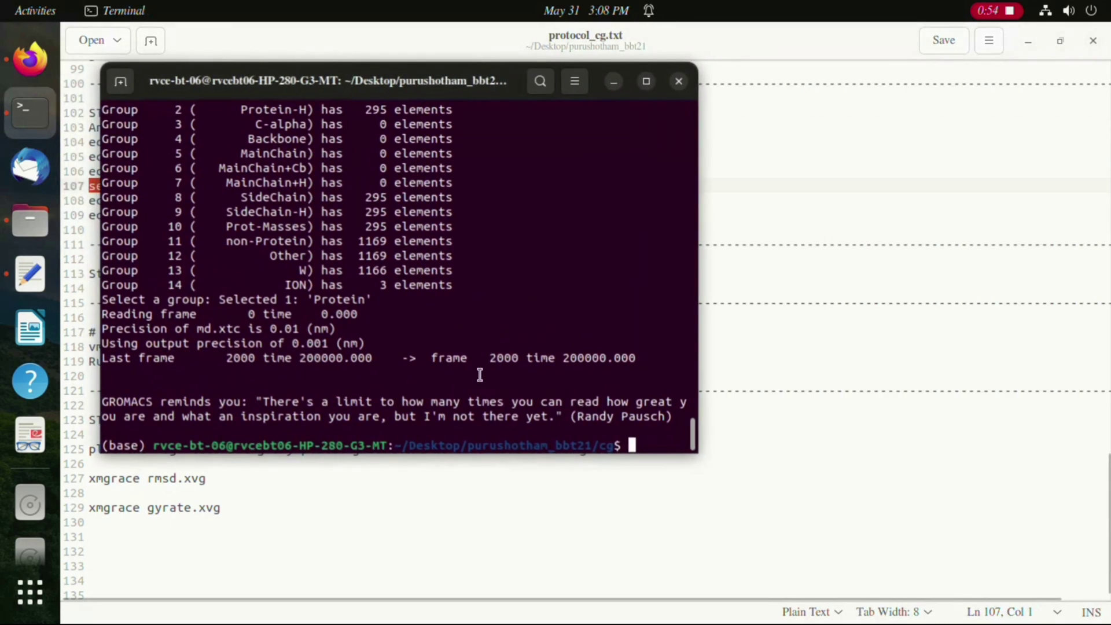
{"action": "right_click", "coordinate": [628, 417]}
{"action": "left_click", "coordinate": [648, 471]}
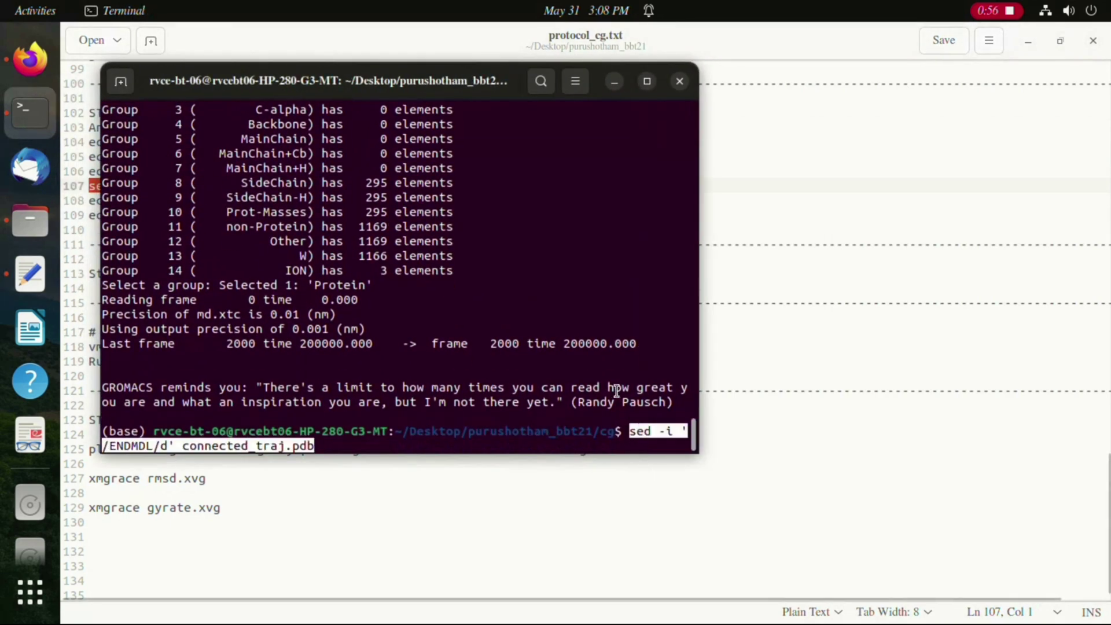
{"action": "key", "text": "Return"}
Step: Copy echo 1 1 | gmx rms -s md.tpr -f recentered_traj.xtc -o rmsd.xvg from STEP 13 and run it in the Terminal
{"action": "left_click", "coordinate": [822, 255]}
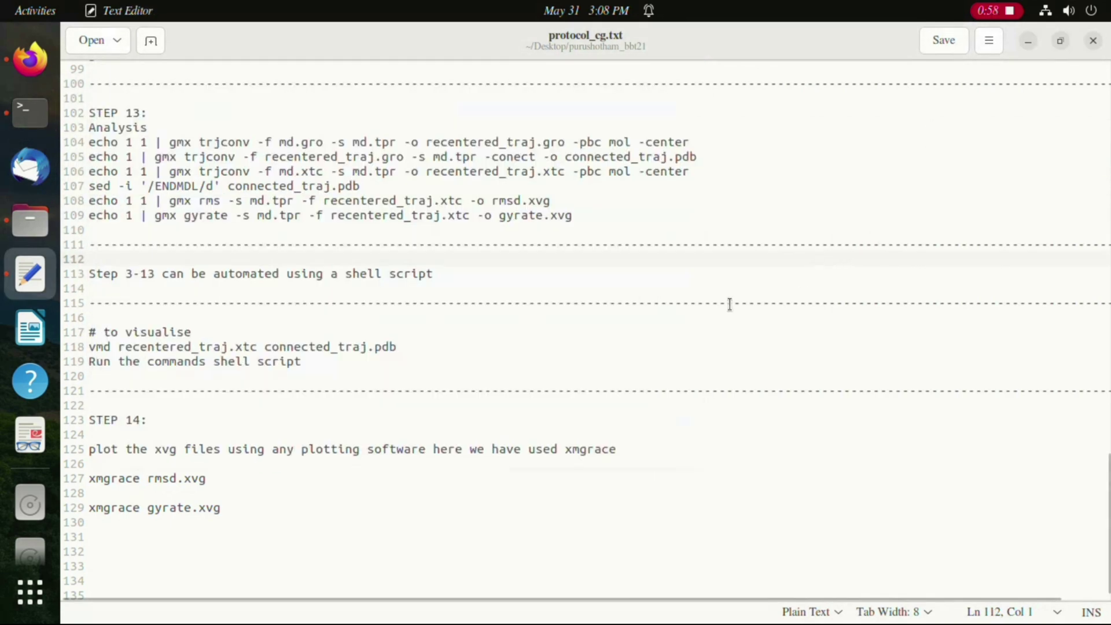
{"action": "left_click_drag", "start_coordinate": [568, 203], "coordinate": [104, 197]}
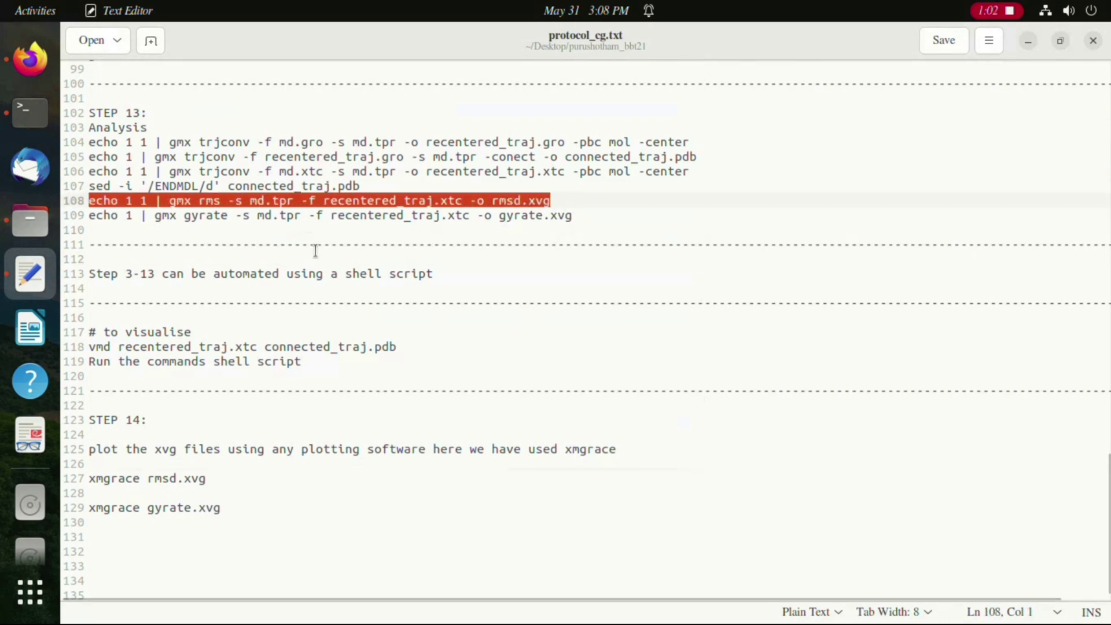
{"action": "left_click", "coordinate": [31, 113]}
{"action": "right_click", "coordinate": [672, 440]}
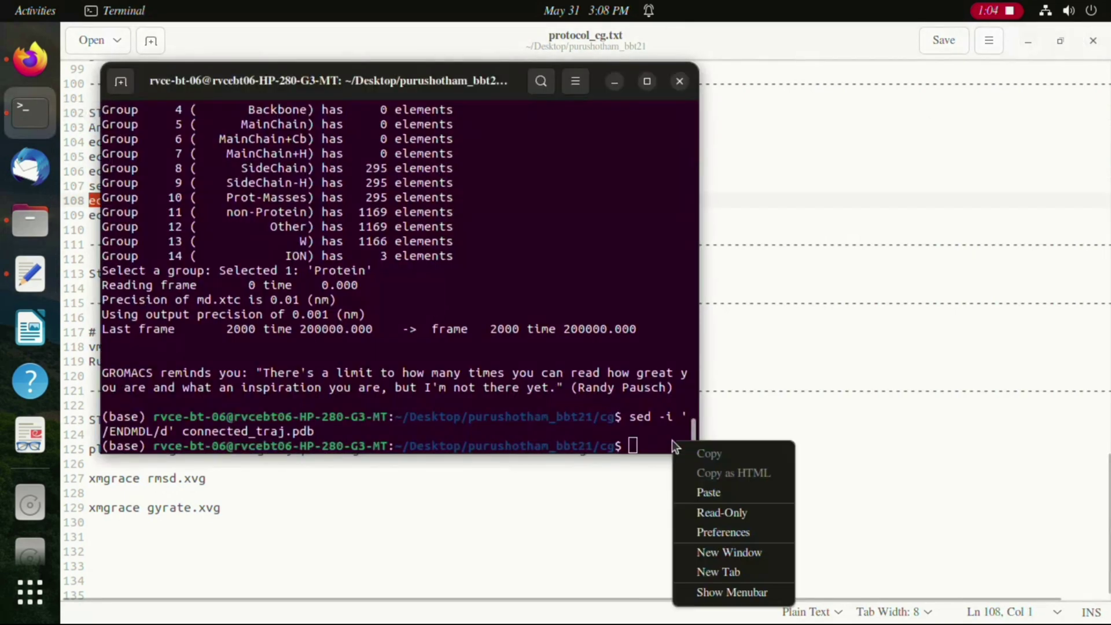
{"action": "left_click", "coordinate": [706, 488]}
{"action": "key", "text": "Return"}
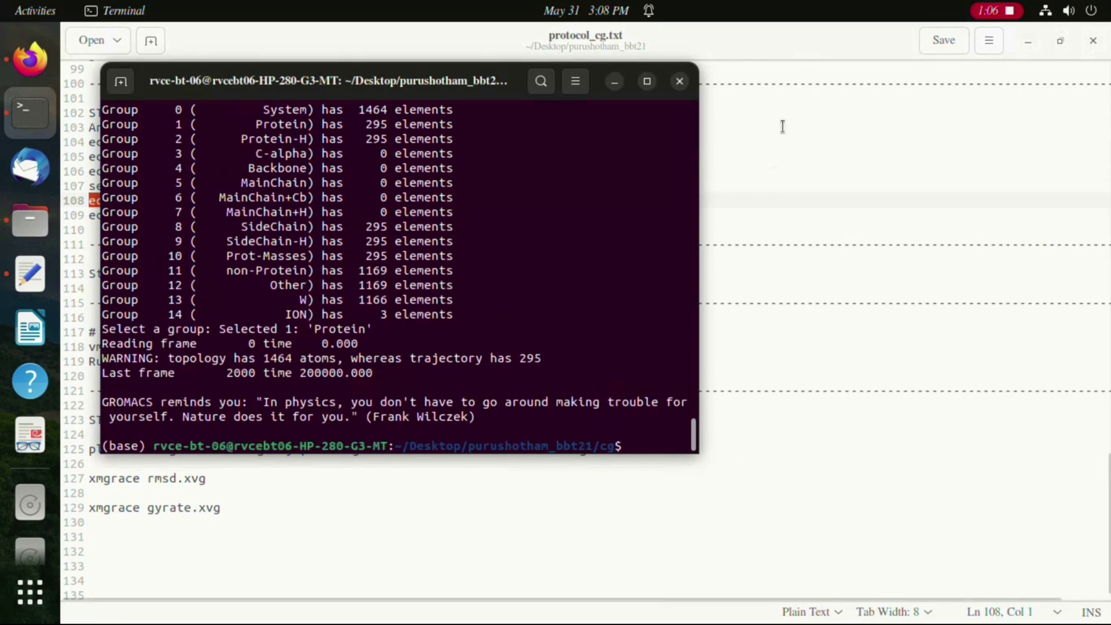
Step: Run echo 1 | gmx gyrate -s md.tpr -f recentered_traj.xtc -o gyrate.xvg from STEP 13 in the Terminal, clearing stray characters before it
{"action": "left_click", "coordinate": [700, 220]}
{"action": "left_click_drag", "start_coordinate": [615, 214], "coordinate": [62, 213]}
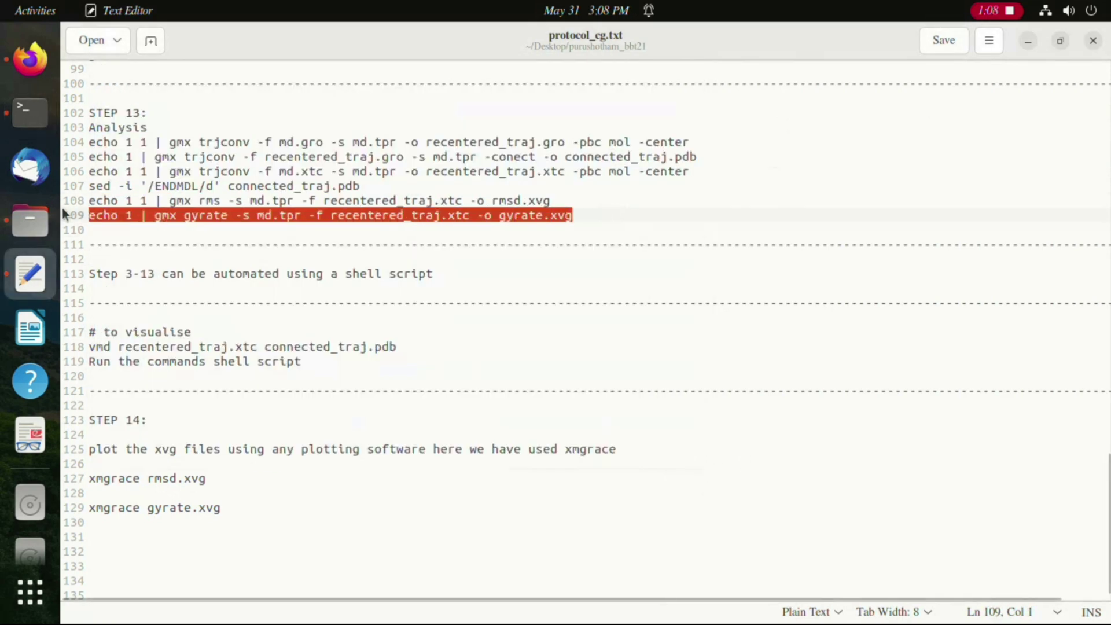
{"action": "left_click", "coordinate": [29, 121]}
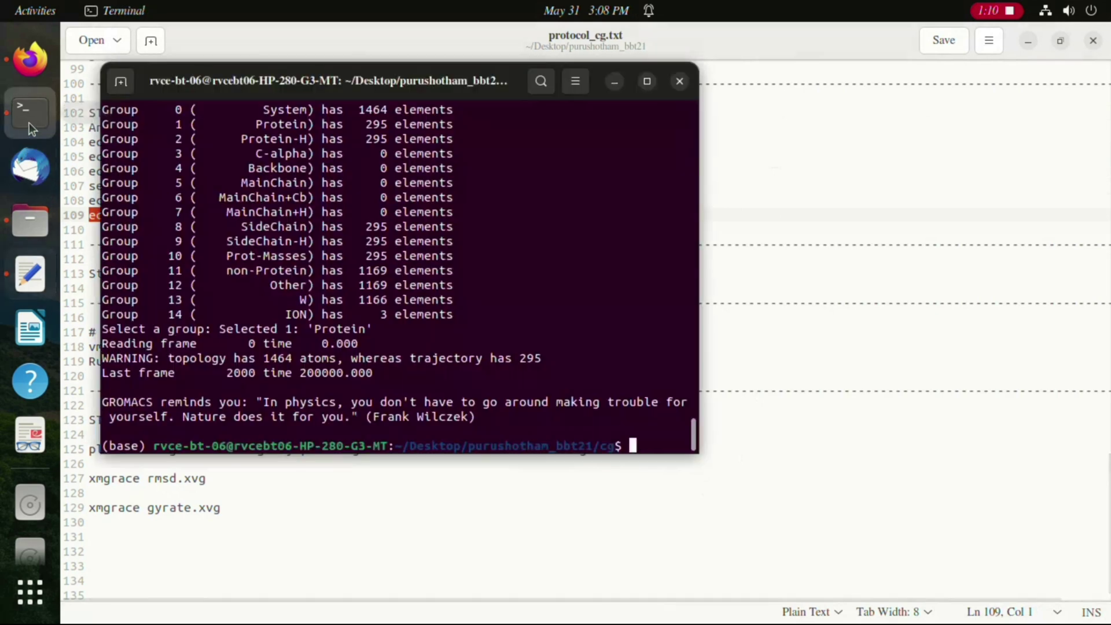
{"action": "right_click", "coordinate": [680, 443]}
{"action": "left_click", "coordinate": [701, 497]}
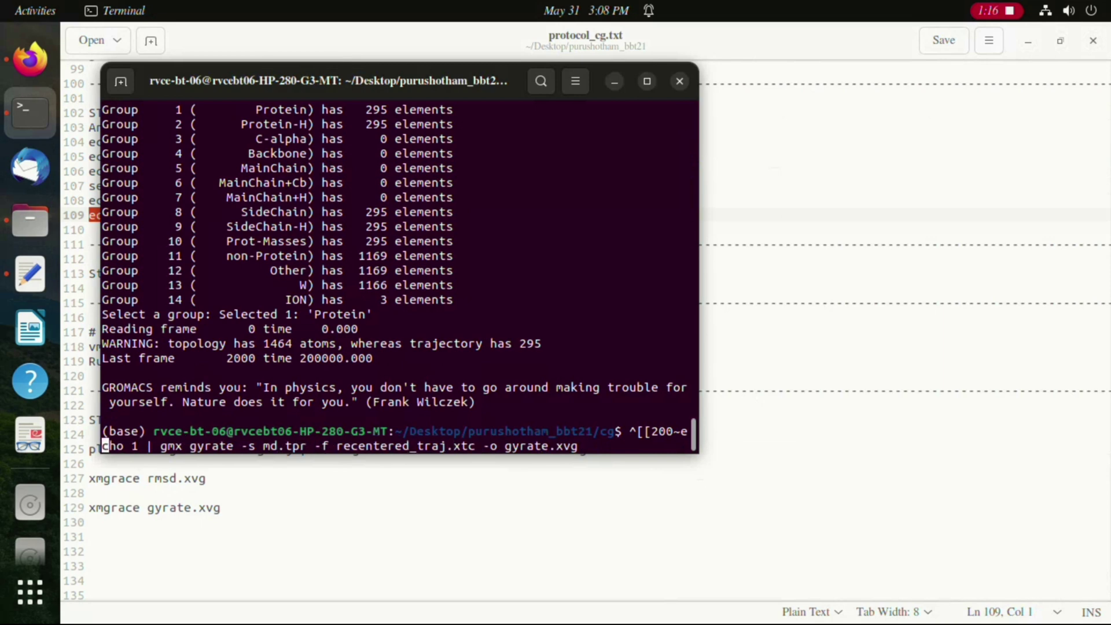
{"action": "key", "text": "Home"}
{"action": "key", "text": "Delete"}
{"action": "key", "text": "Delete"}
{"action": "key", "text": "Delete"}
{"action": "key", "text": "Delete"}
{"action": "key", "text": "Delete"}
{"action": "key", "text": "Delete"}
{"action": "key", "text": "Return"}
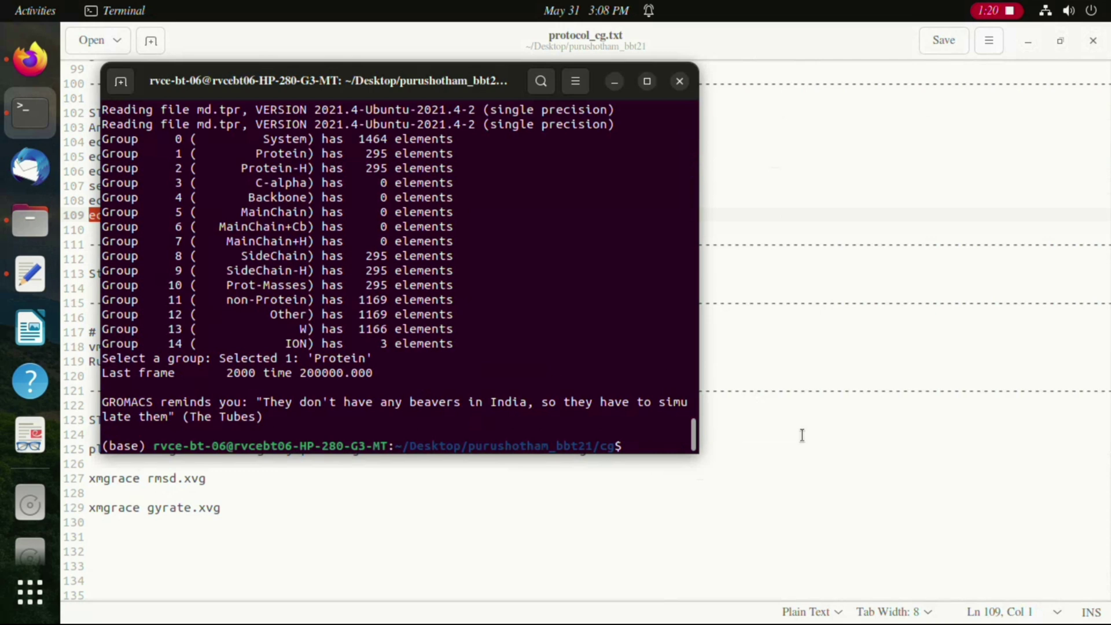
Step: Return to the protocol in Text Editor and highlight the note about automating Step 3-13 with a shell script
{"action": "left_click", "coordinate": [837, 387]}
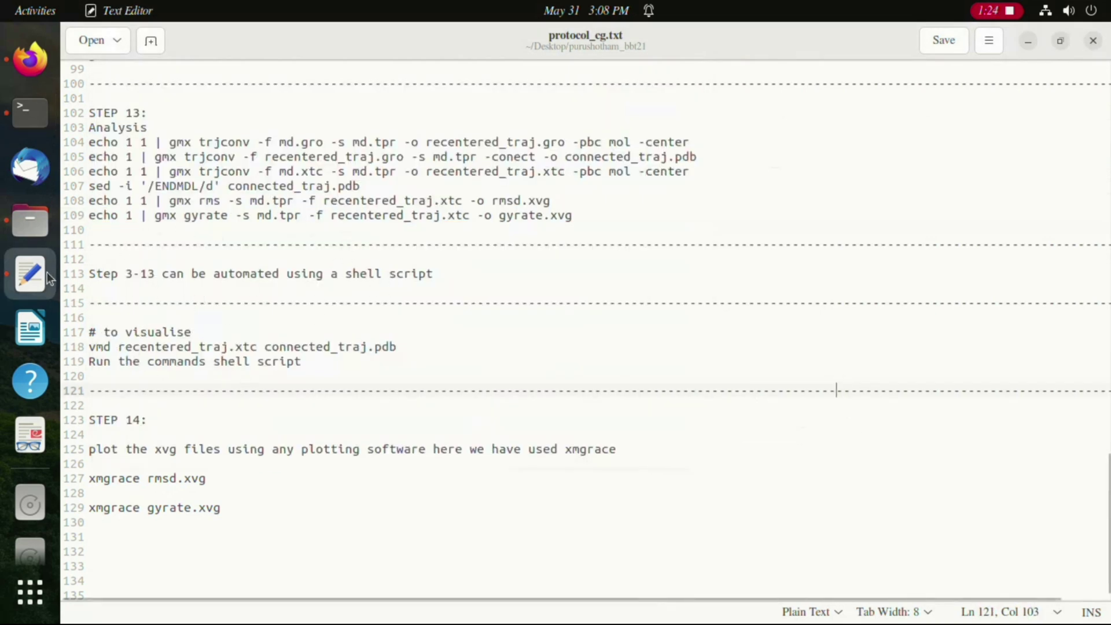
{"action": "left_click_drag", "start_coordinate": [96, 273], "coordinate": [141, 275]}
{"action": "left_click", "coordinate": [89, 272]}
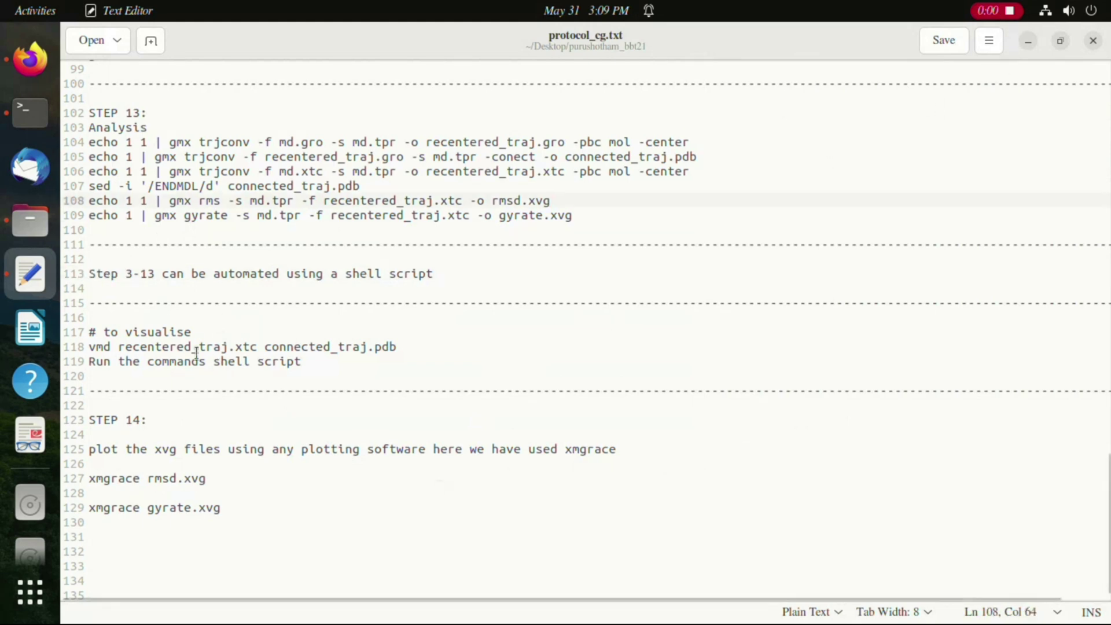
{"action": "left_click_drag", "start_coordinate": [89, 273], "coordinate": [447, 271]}
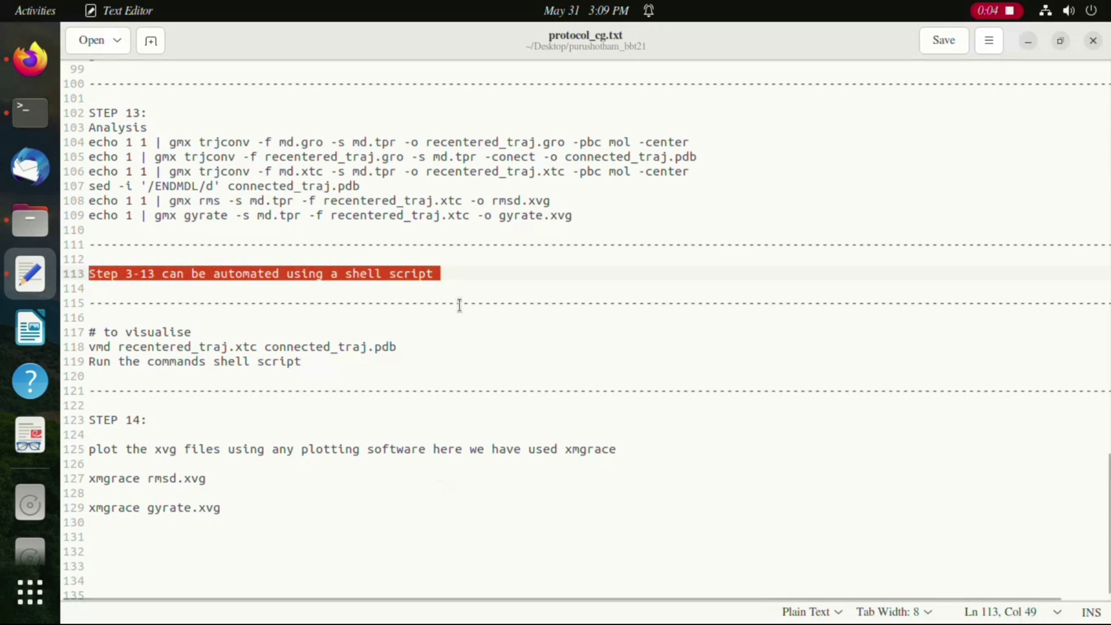
Step: Copy vmd recentered_traj.xtc connected_traj.pdb from the protocol's visualise section and run it in the Terminal to load the trajectory in VMD
{"action": "left_click_drag", "start_coordinate": [89, 332], "coordinate": [172, 331]}
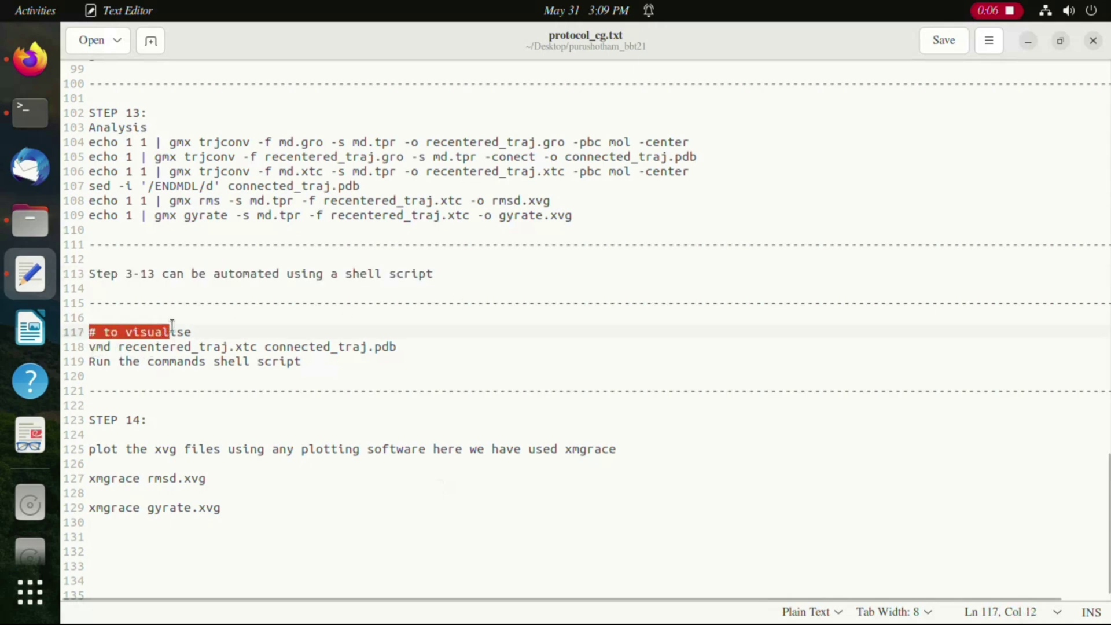
{"action": "left_click_drag", "start_coordinate": [88, 348], "coordinate": [383, 343]}
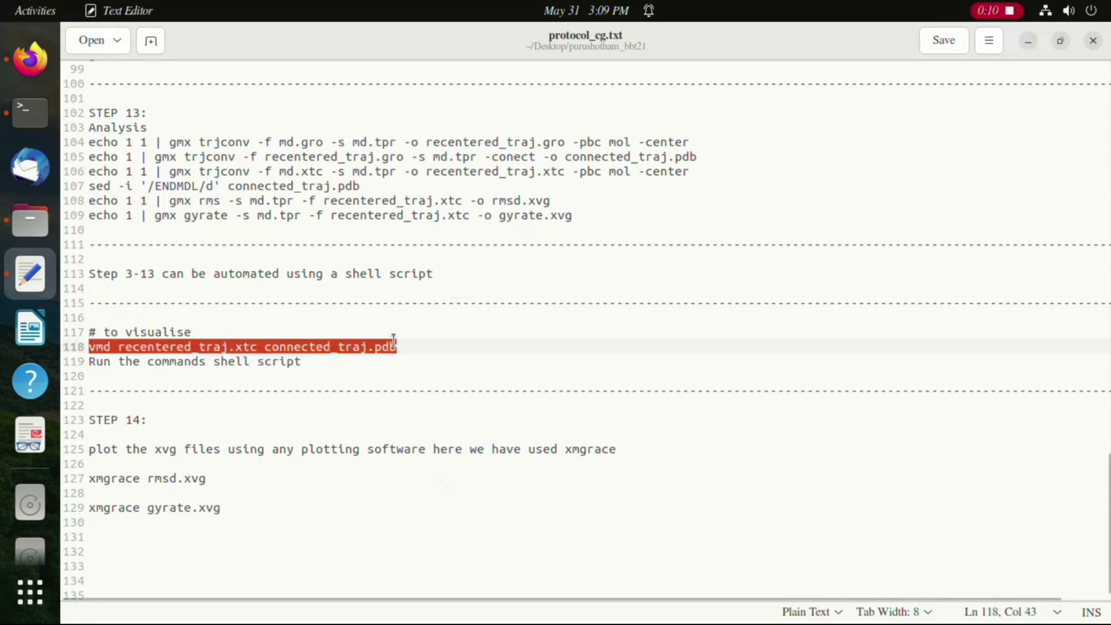
{"action": "right_click", "coordinate": [396, 341]}
{"action": "left_click", "coordinate": [438, 412]}
{"action": "left_click", "coordinate": [38, 111]}
{"action": "right_click", "coordinate": [559, 422]}
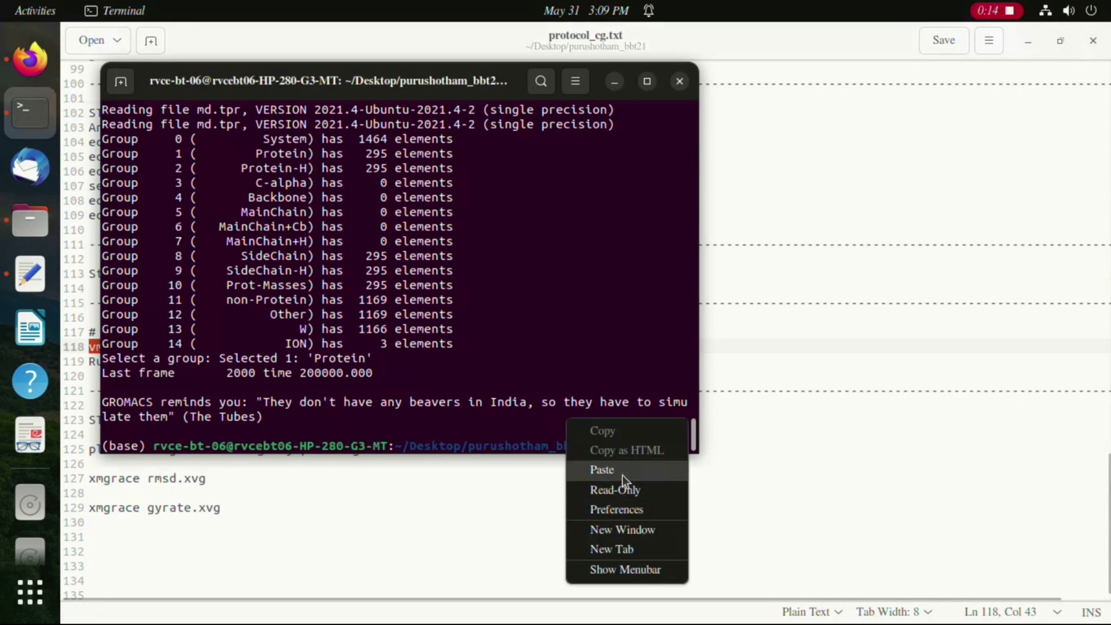
{"action": "left_click", "coordinate": [623, 472]}
{"action": "key", "text": "Return"}
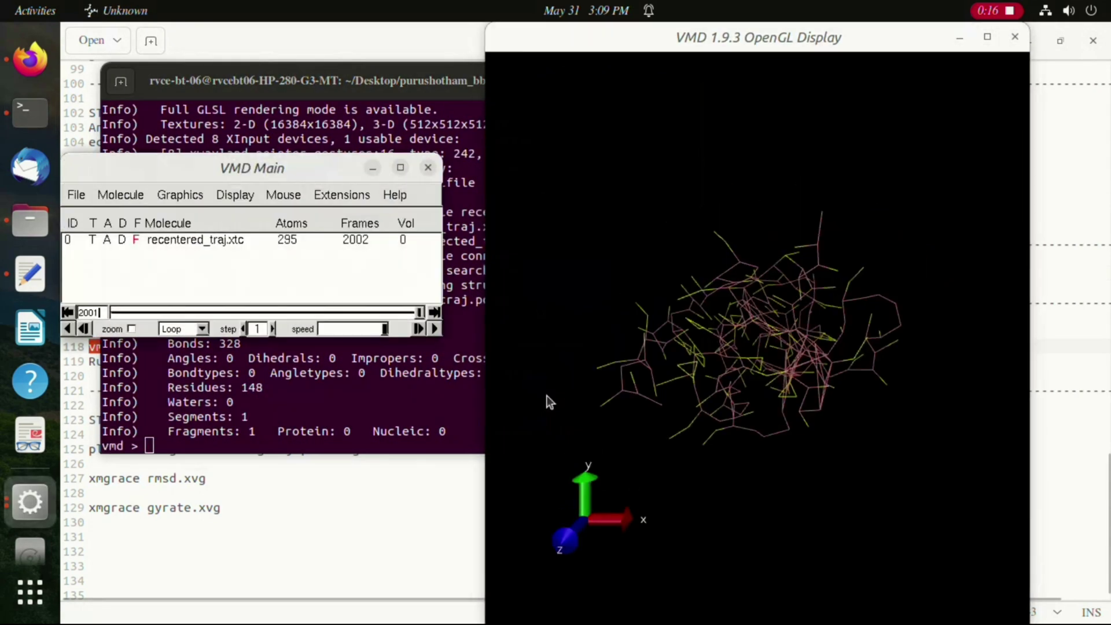
Step: Rotate the protein in the VMD OpenGL display to examine its structure, and close VMD
{"action": "left_click_drag", "start_coordinate": [628, 323], "coordinate": [603, 328]}
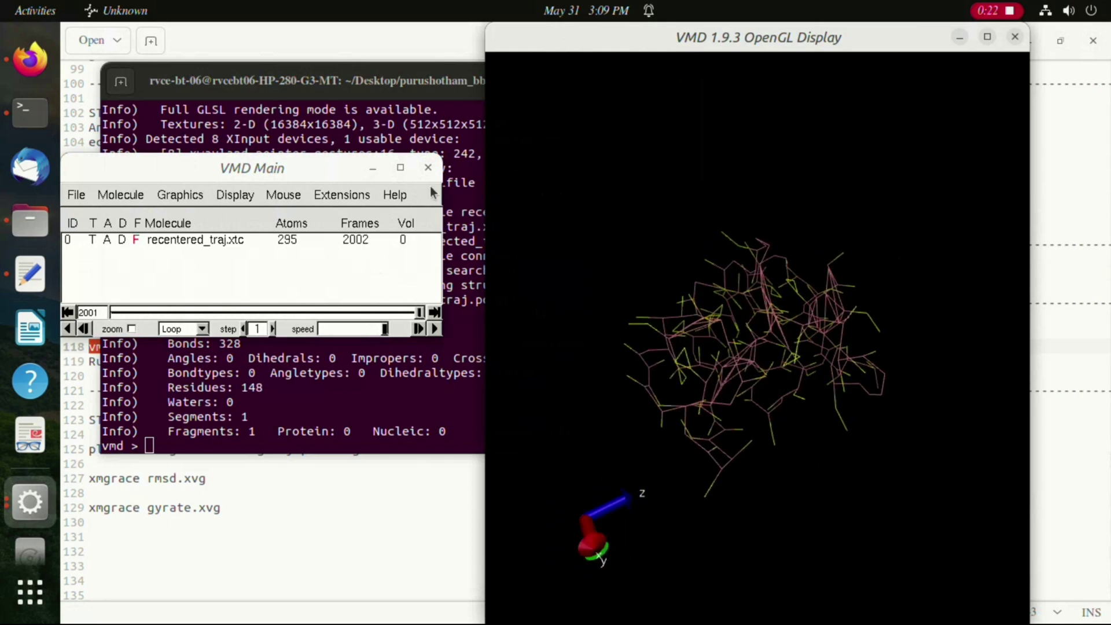
{"action": "left_click", "coordinate": [429, 168]}
{"action": "left_click", "coordinate": [375, 164]}
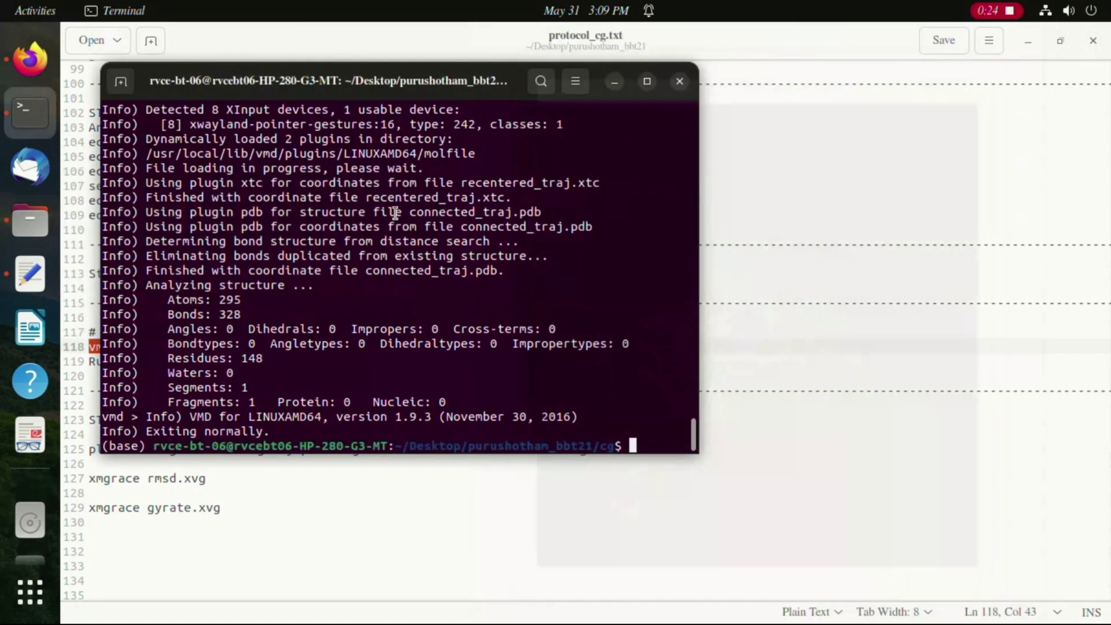
Step: Review the STEP 14 plotting instruction in Text Editor and select the xmgrace rmsd.xvg command
{"action": "left_click", "coordinate": [335, 533]}
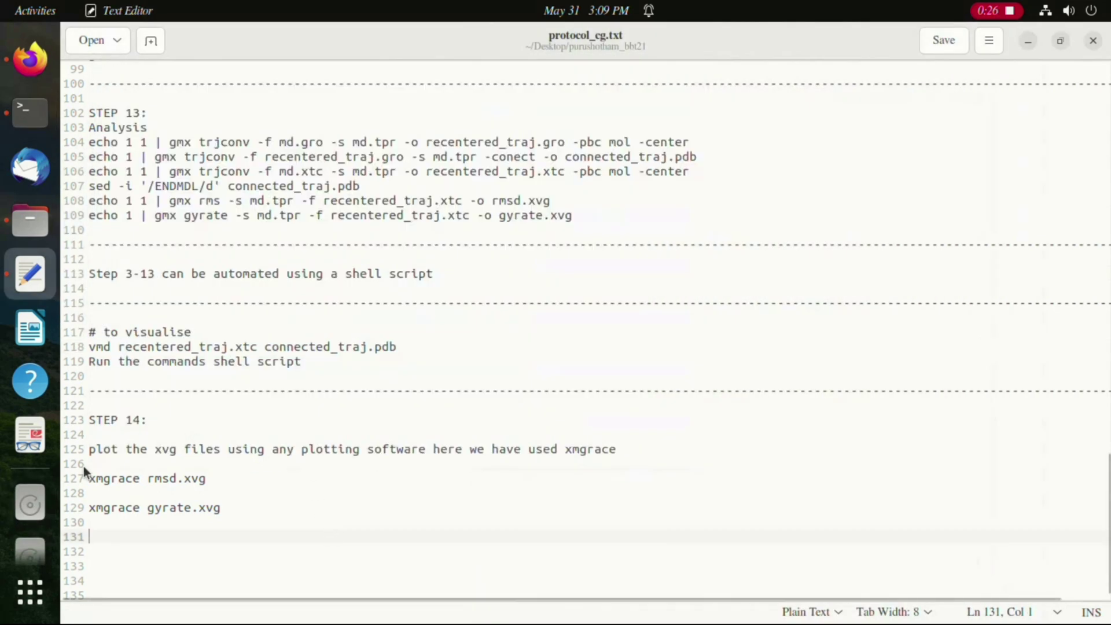
{"action": "left_click_drag", "start_coordinate": [87, 450], "coordinate": [614, 452]}
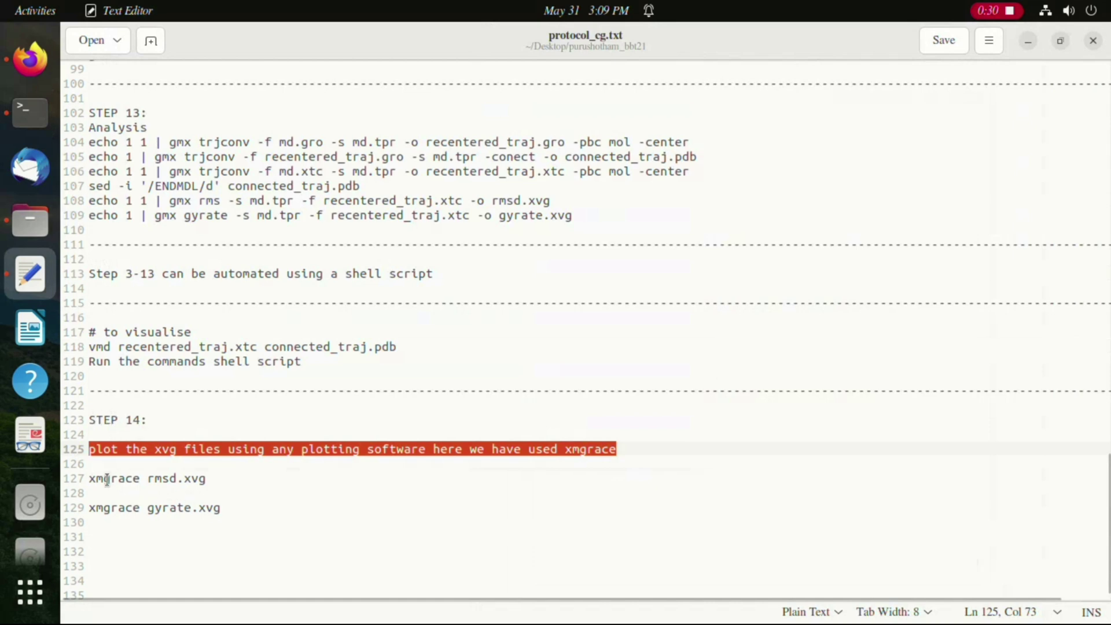
{"action": "left_click_drag", "start_coordinate": [90, 481], "coordinate": [218, 484]}
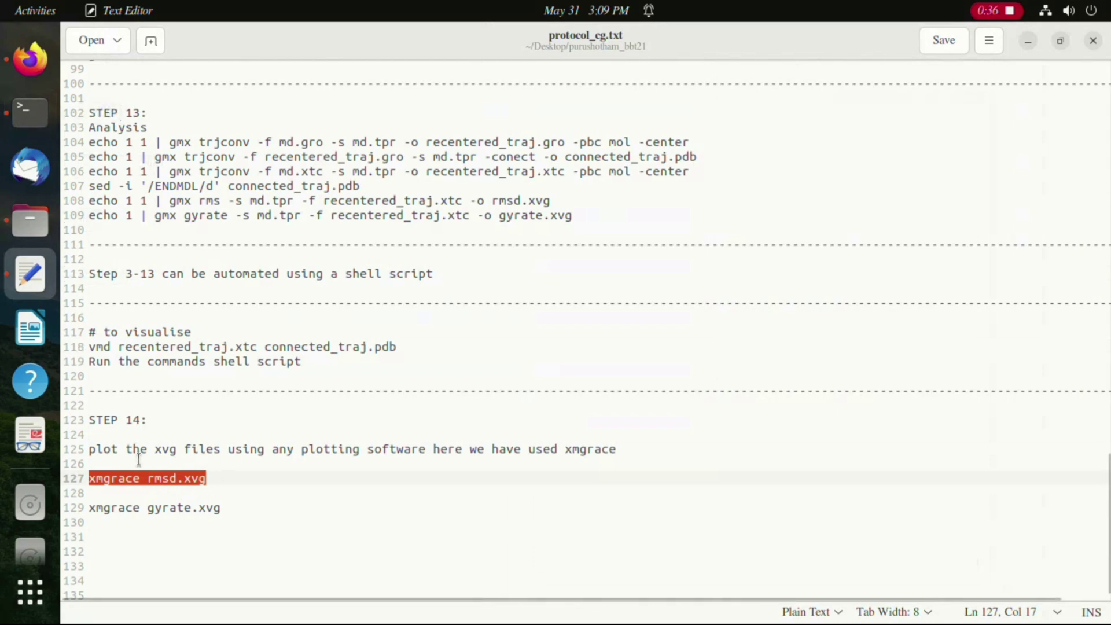
{"action": "left_click", "coordinate": [30, 112]}
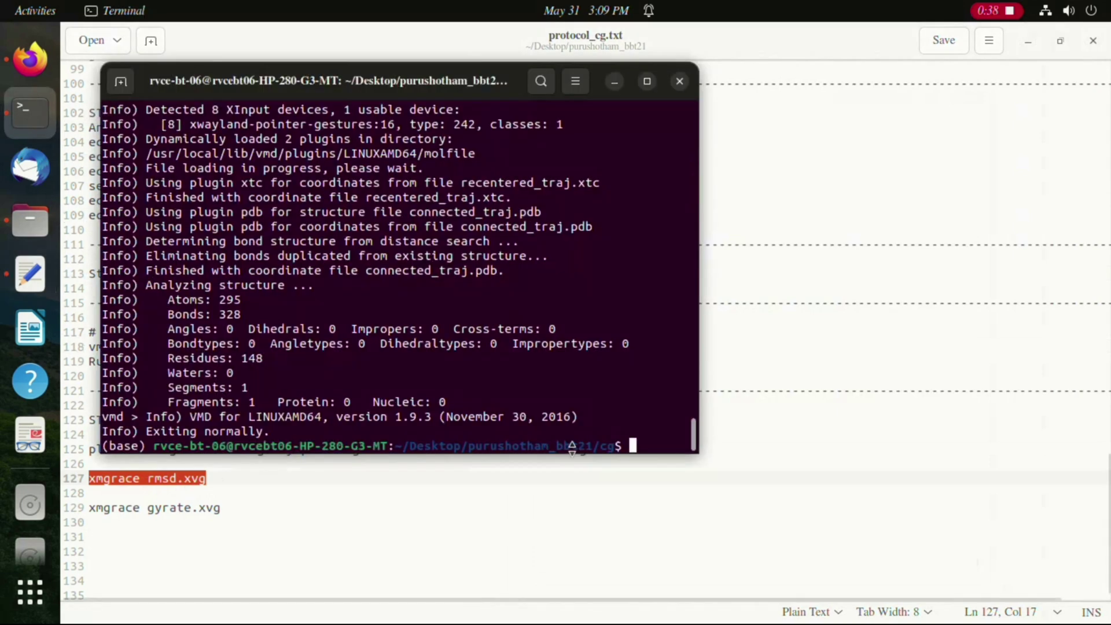
{"action": "right_click", "coordinate": [607, 442]}
{"action": "left_click", "coordinate": [644, 495]}
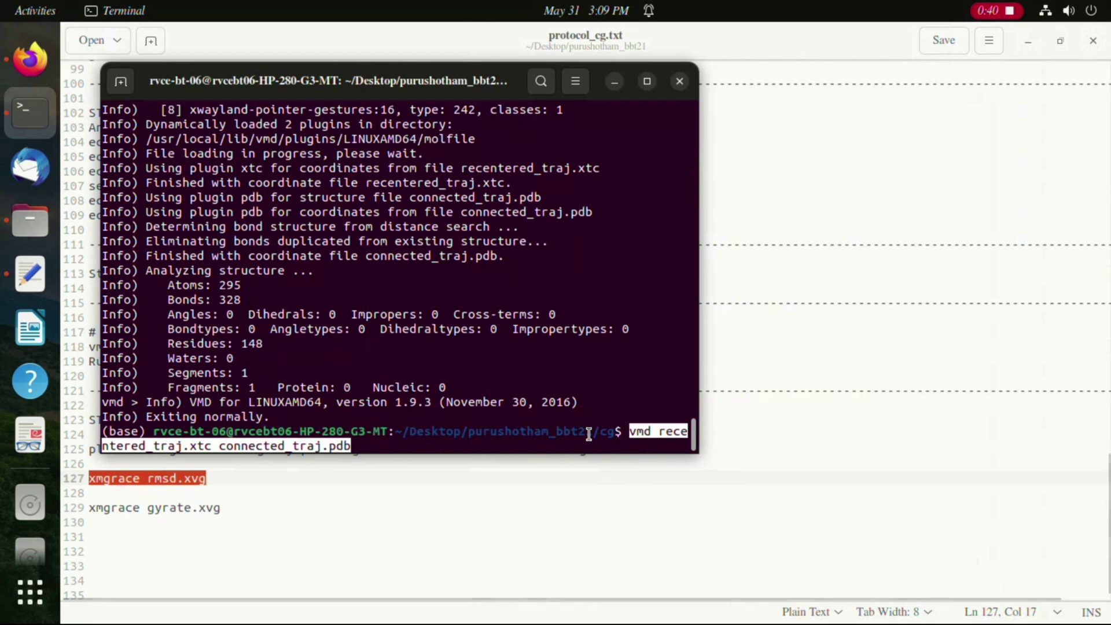
{"action": "key", "text": "BackSpace"}
{"action": "key", "text": "BackSpace"}
{"action": "key", "text": "BackSpace"}
{"action": "key", "text": "BackSpace"}
{"action": "key", "text": "BackSpace"}
{"action": "key", "text": "BackSpace"}
{"action": "key", "text": "BackSpace"}
{"action": "key", "text": "BackSpace"}
{"action": "key", "text": "BackSpace"}
{"action": "key", "text": "BackSpace"}
{"action": "key", "text": "BackSpace"}
{"action": "key", "text": "BackSpace"}
{"action": "key", "text": "BackSpace"}
{"action": "key", "text": "BackSpace"}
{"action": "key", "text": "BackSpace"}
{"action": "key", "text": "BackSpace"}
{"action": "key", "text": "BackSpace"}
{"action": "key", "text": "BackSpace"}
{"action": "key", "text": "BackSpace"}
{"action": "key", "text": "BackSpace"}
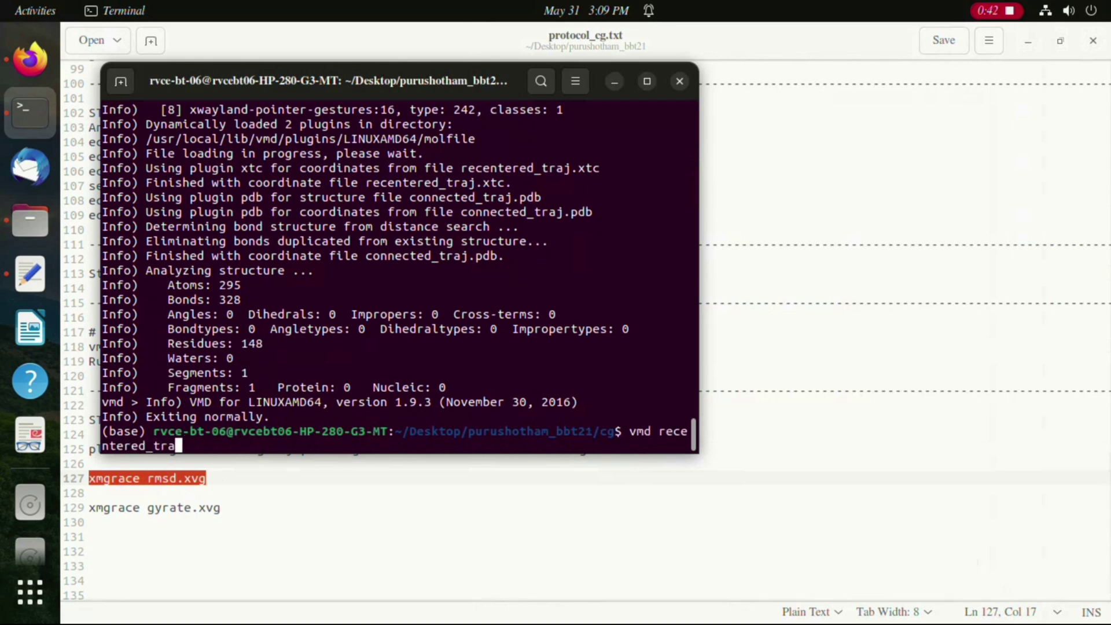
Step: Copy the selected xmgrace rmsd.xvg command from STEP 14 and run it in the Terminal to plot the RMSD
{"action": "right_click", "coordinate": [186, 477]}
{"action": "left_click", "coordinate": [243, 369]}
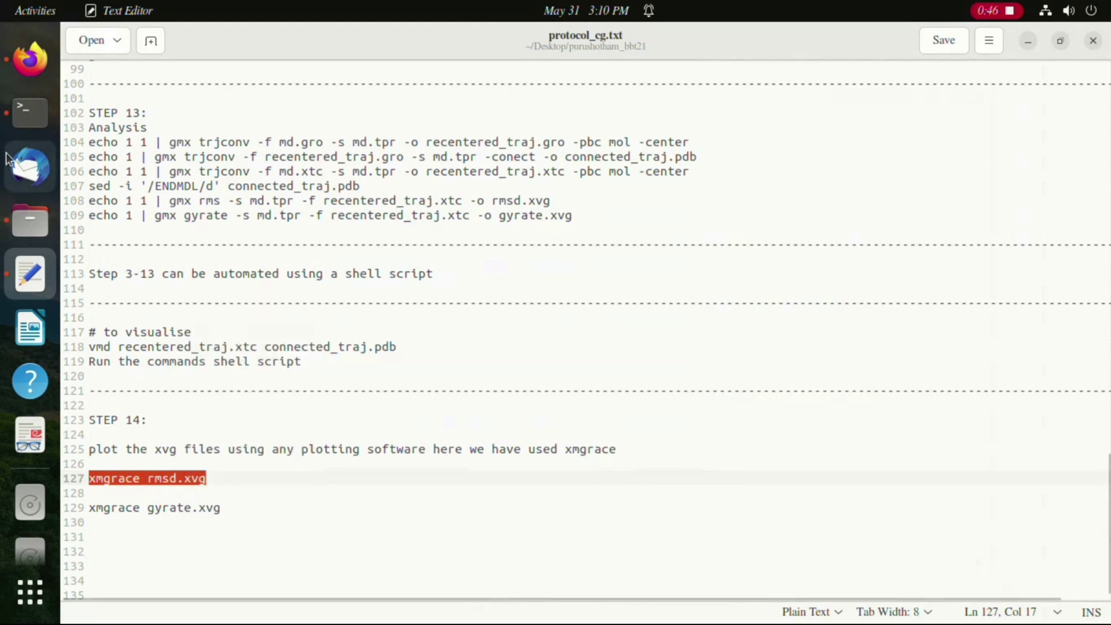
{"action": "left_click", "coordinate": [30, 112]}
{"action": "right_click", "coordinate": [625, 423]}
{"action": "left_click", "coordinate": [659, 475]}
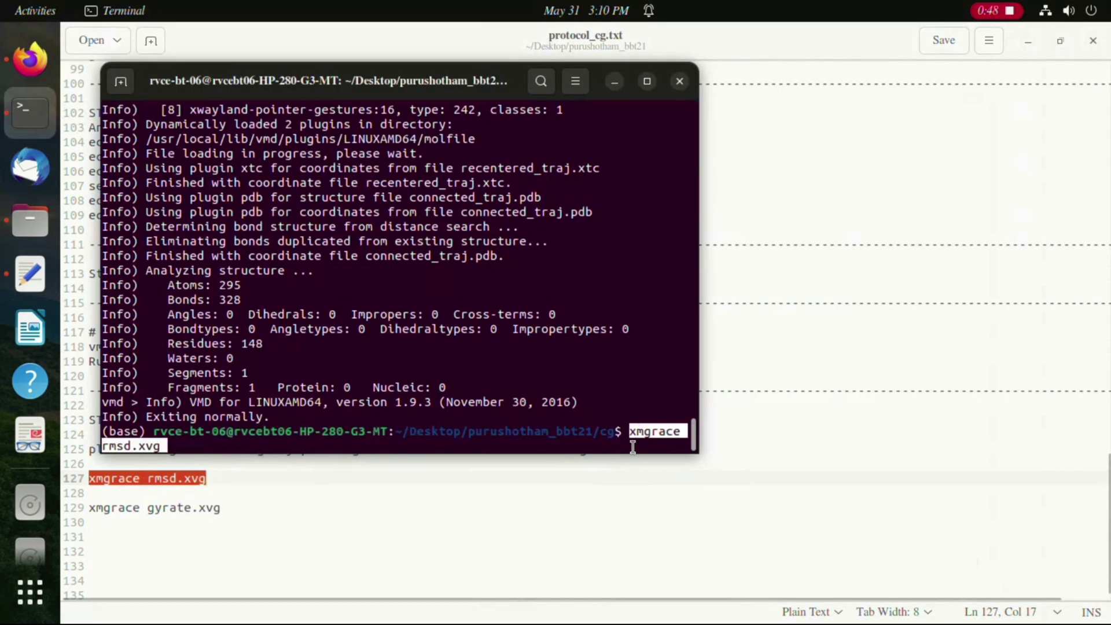
{"action": "key", "text": "Return"}
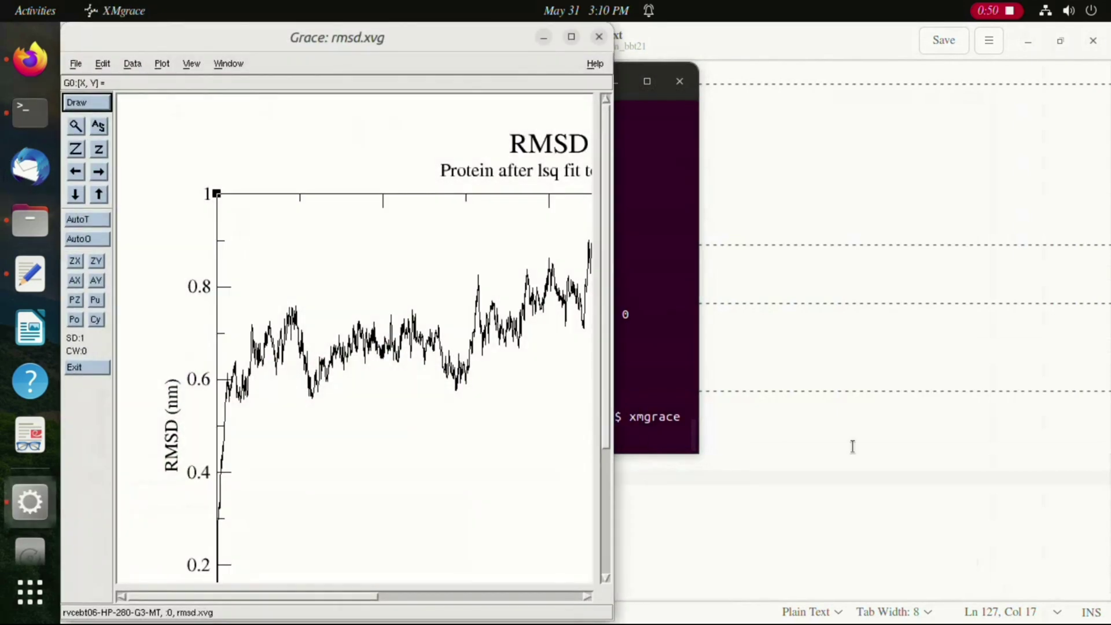
Step: Maximize the Grace window, examine the full RMSD plot, and close it
{"action": "left_click", "coordinate": [570, 39]}
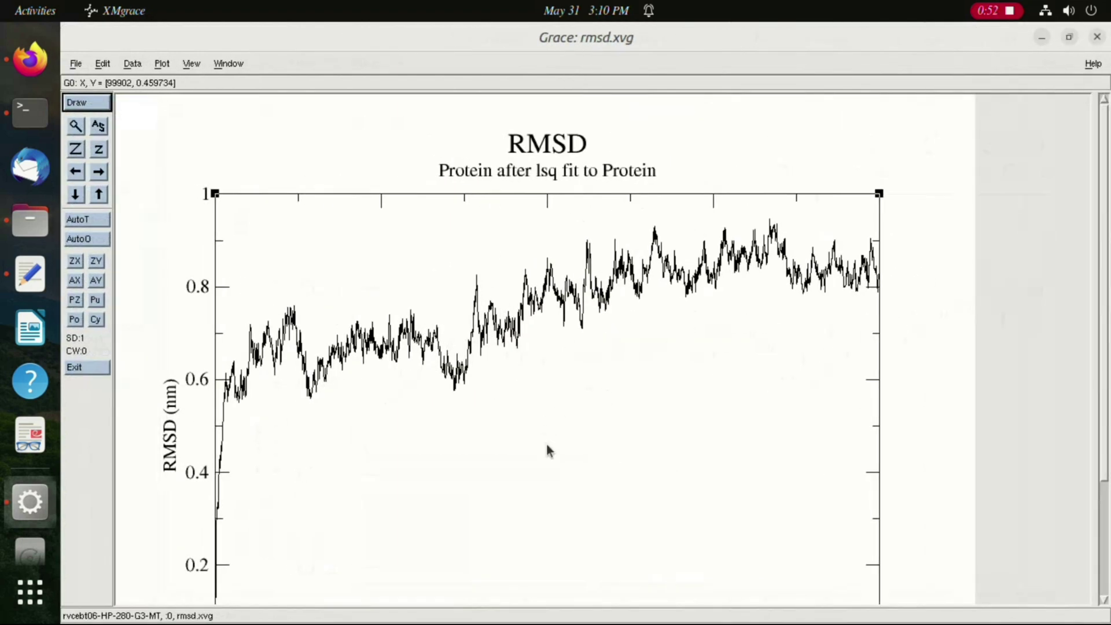
{"action": "left_click_drag", "start_coordinate": [1107, 281], "coordinate": [1104, 377]}
{"action": "scroll", "coordinate": [579, 347], "scroll_direction": "up", "scroll_amount": 3}
{"action": "left_click", "coordinate": [1098, 38]}
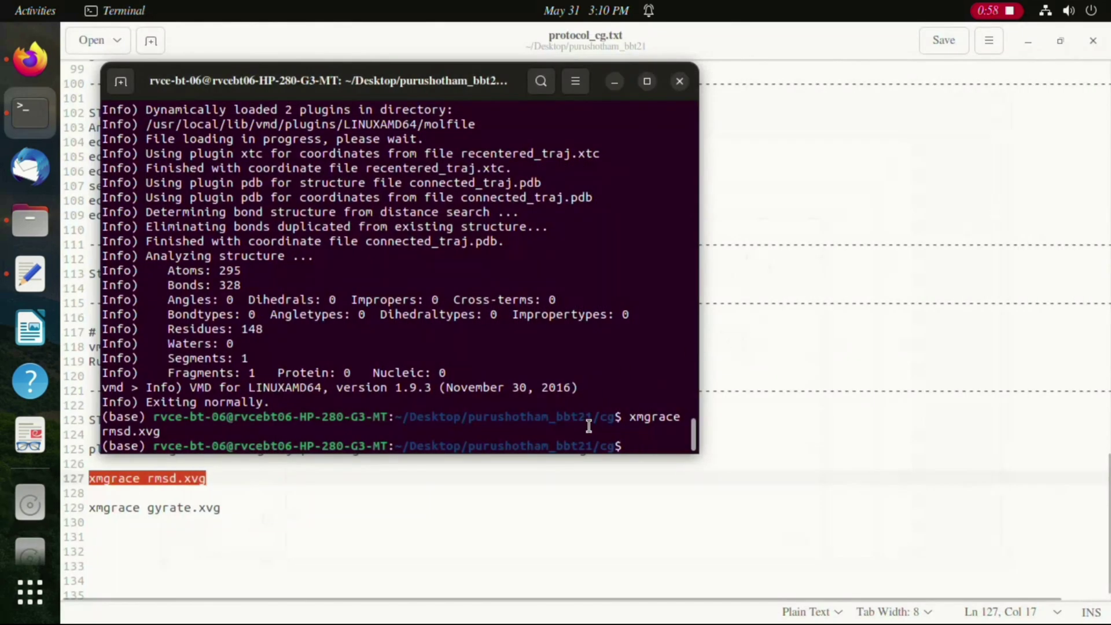
Step: Copy xmgrace gyrate.xvg from STEP 14 in Text Editor and run it in the Terminal to plot the radius of gyration
{"action": "left_click_drag", "start_coordinate": [226, 508], "coordinate": [96, 506]}
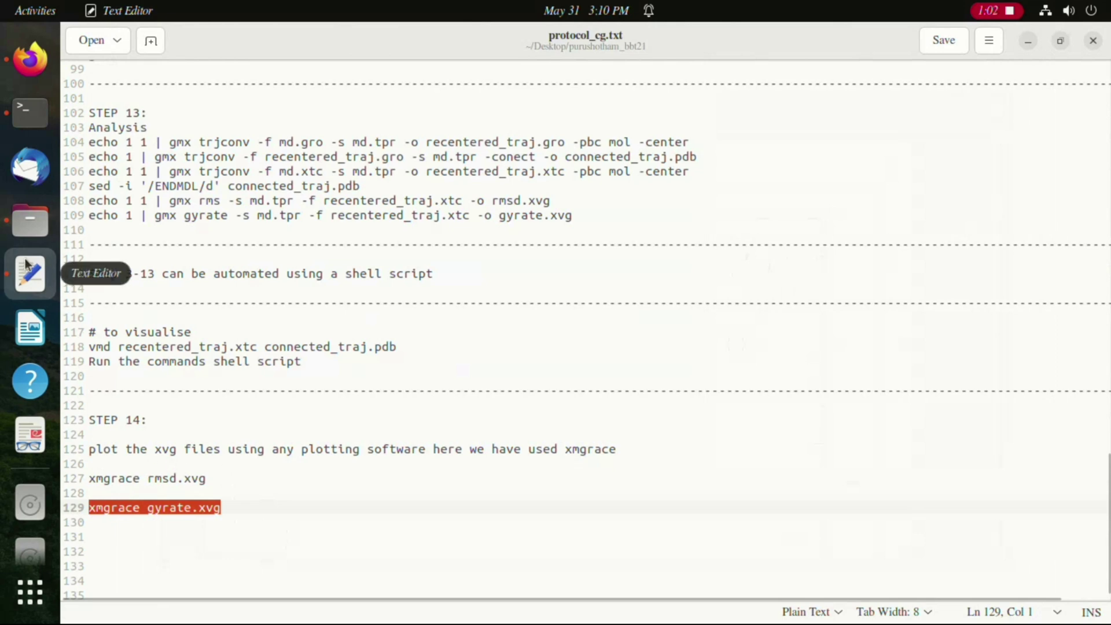
{"action": "left_click", "coordinate": [27, 115]}
{"action": "right_click", "coordinate": [640, 435]}
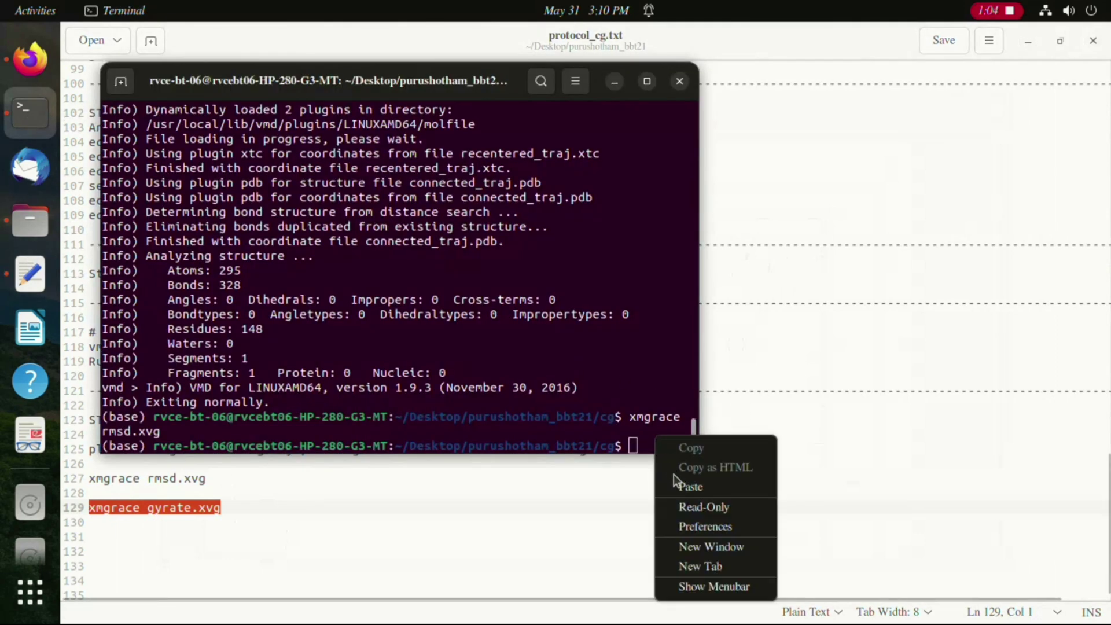
{"action": "left_click", "coordinate": [672, 488]}
{"action": "key", "text": "Return"}
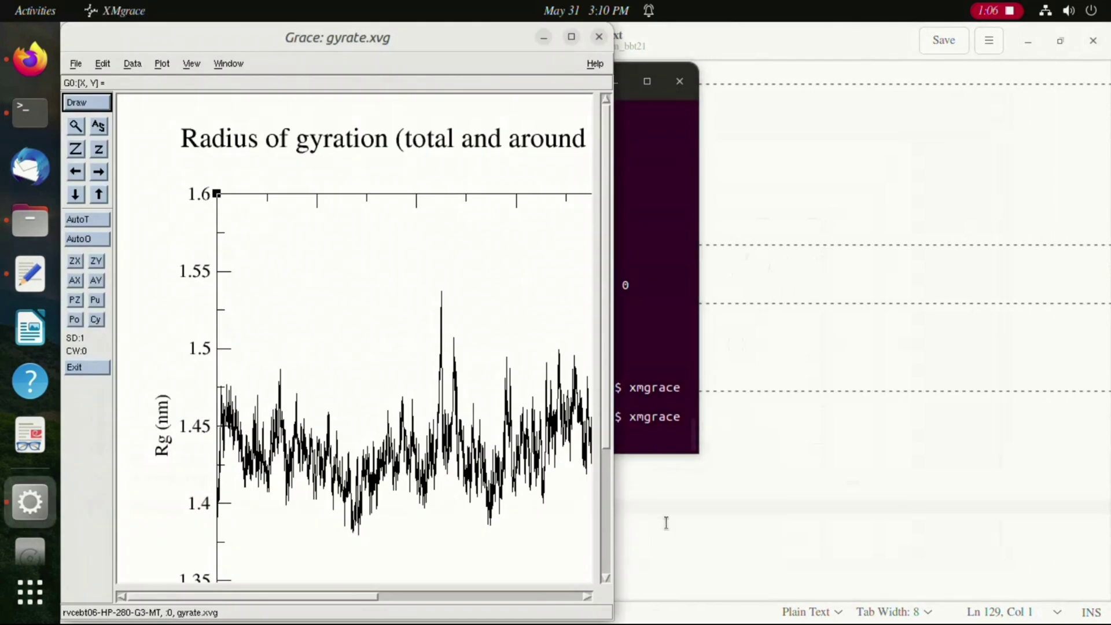
Step: Maximize the Grace window and examine the radius of gyration plot
{"action": "left_click", "coordinate": [571, 38]}
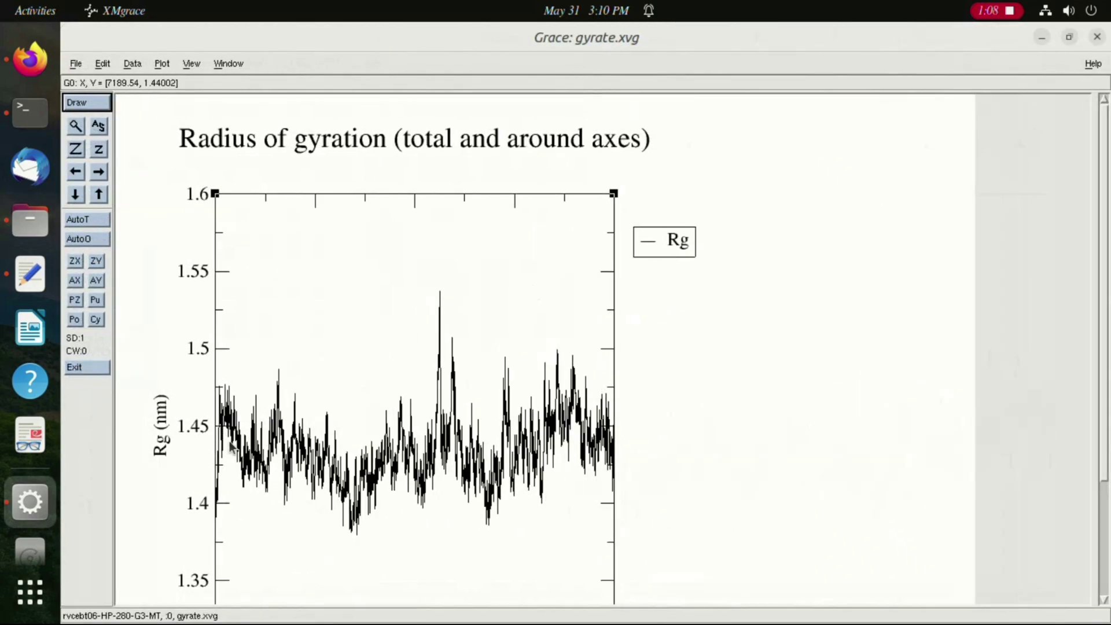
{"action": "scroll", "coordinate": [1092, 417], "scroll_direction": "down", "scroll_amount": 3}
{"action": "scroll", "coordinate": [1092, 416], "scroll_direction": "up", "scroll_amount": 3}
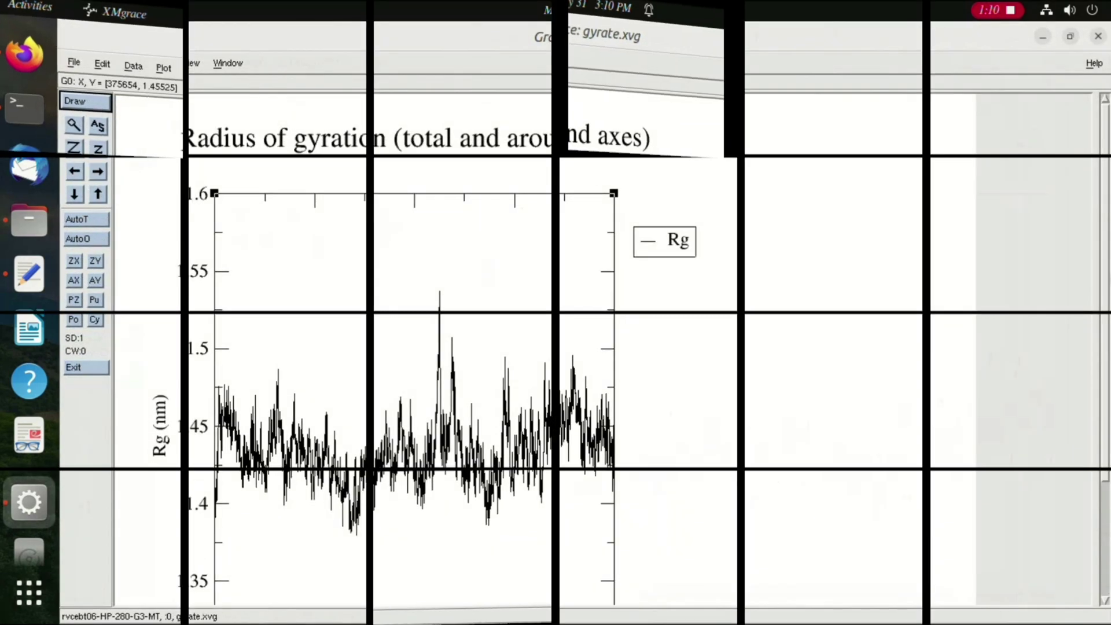